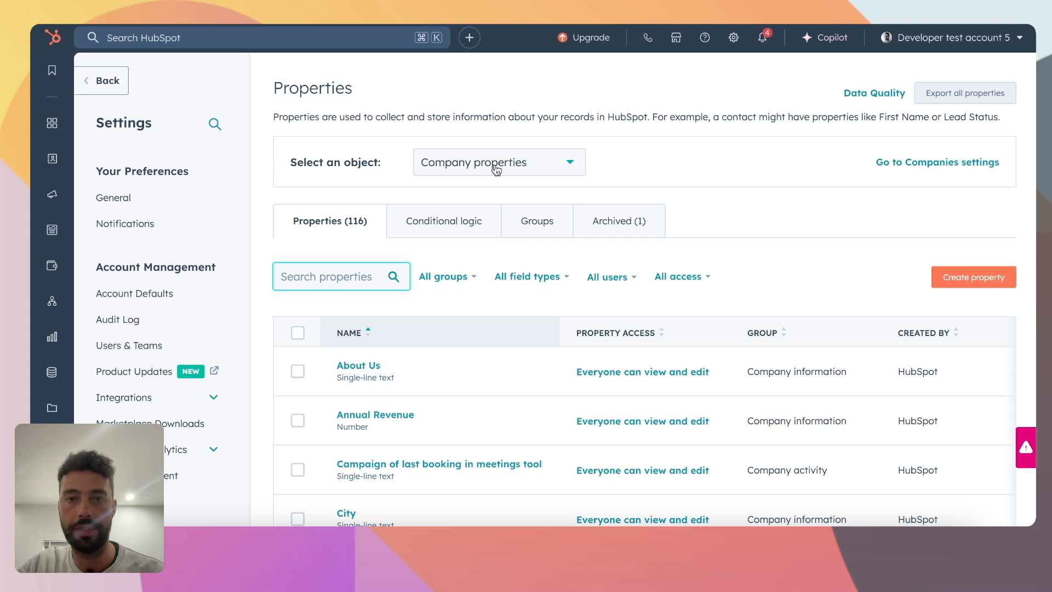
Step: Start a new company property and label it "Company Tier"
{"action": "scroll", "coordinate": [139, 110], "scroll_direction": "down", "scroll_amount": 6}
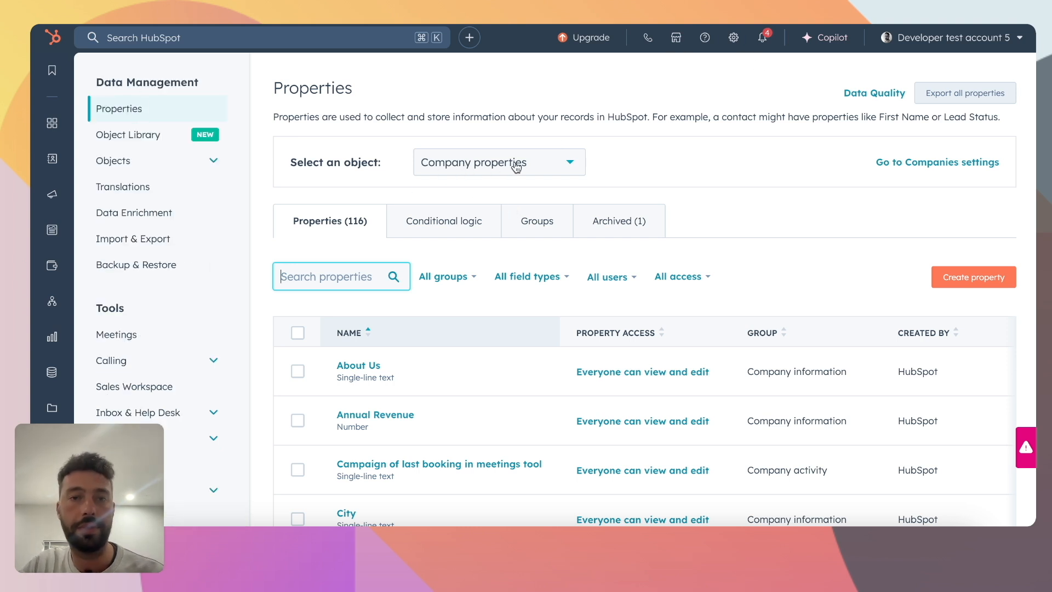
{"action": "left_click", "coordinate": [953, 276]}
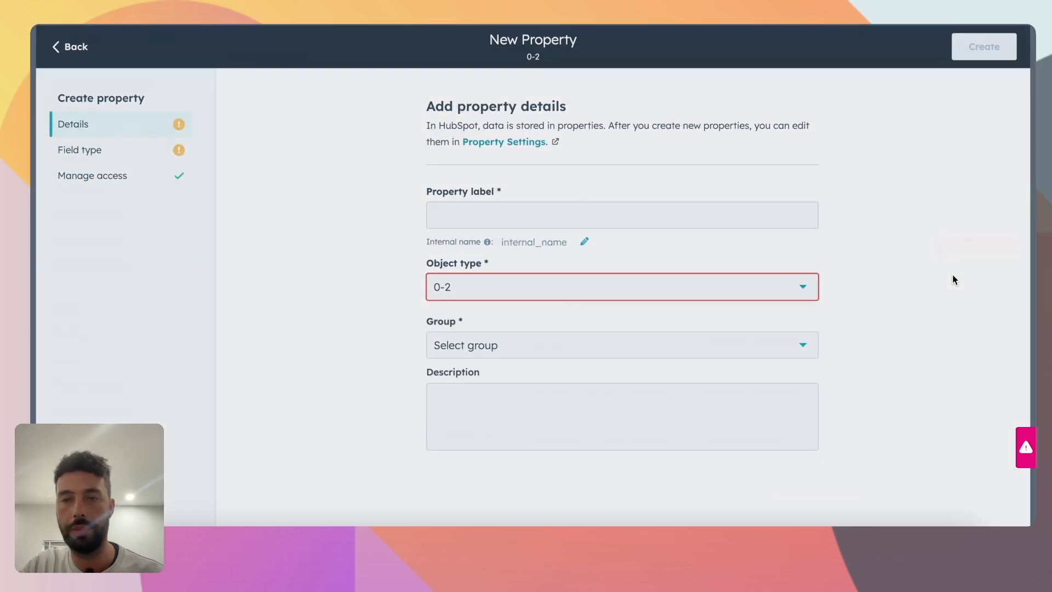
{"action": "type", "text": "Company Tier"}
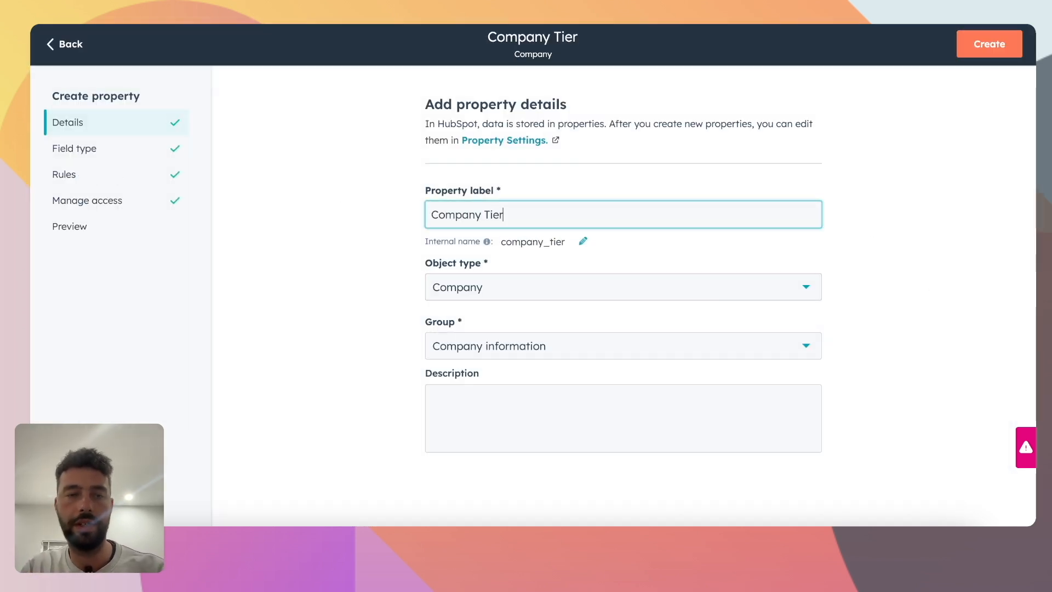
Step: Set the new property's field type to Dropdown select
{"action": "left_click", "coordinate": [157, 155]}
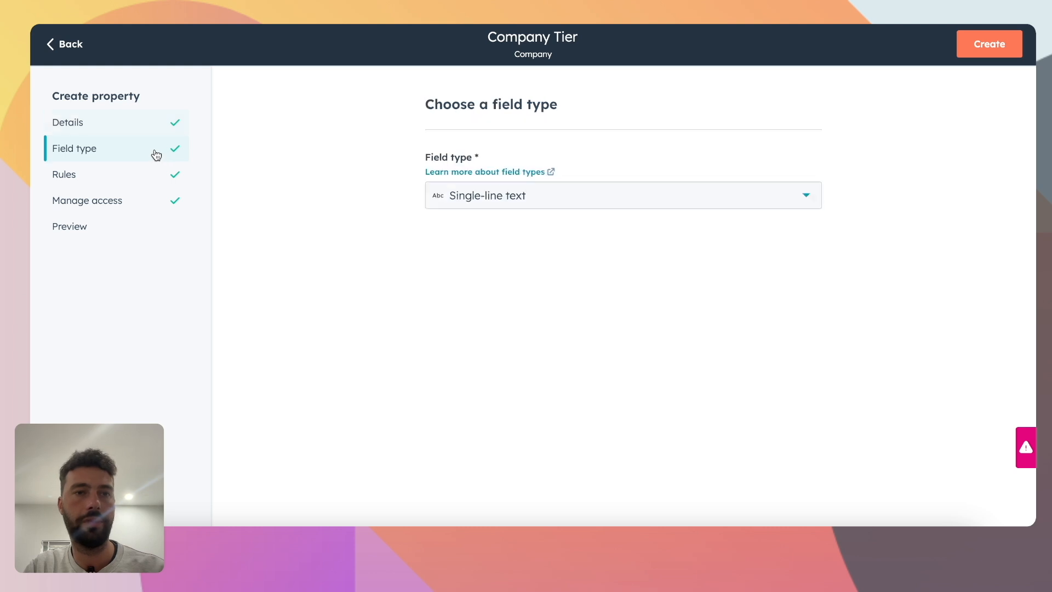
{"action": "left_click", "coordinate": [627, 200]}
{"action": "scroll", "coordinate": [572, 355], "scroll_direction": "down", "scroll_amount": 2}
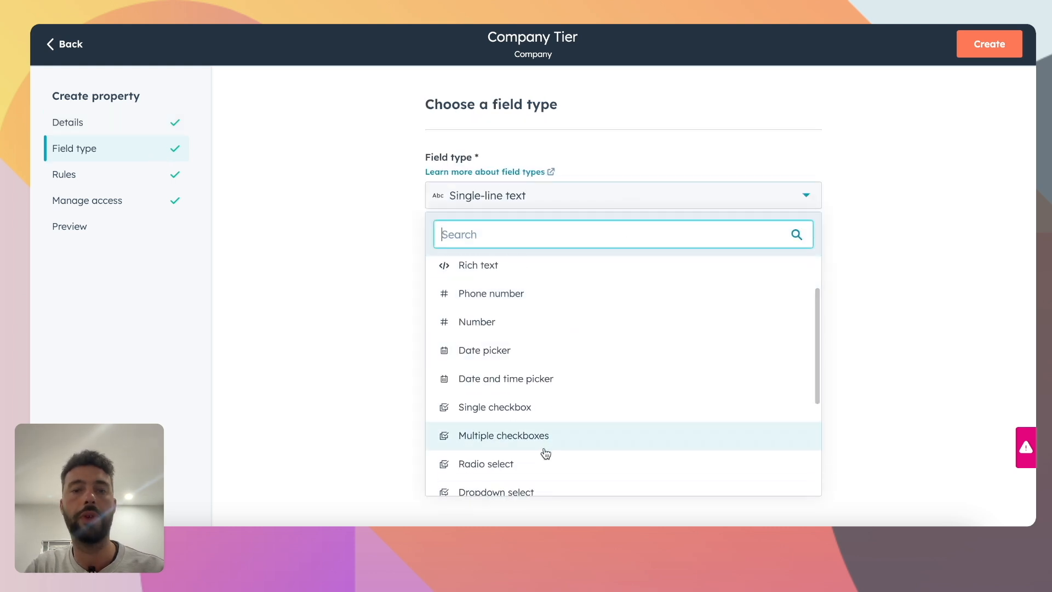
{"action": "scroll", "coordinate": [543, 453], "scroll_direction": "down", "scroll_amount": 1}
{"action": "left_click", "coordinate": [538, 465]}
{"action": "scroll", "coordinate": [439, 474], "scroll_direction": "down", "scroll_amount": 1}
Step: Add the dropdown options "Tier 1", "Tier 2" and "Tier 3", and create the property
{"action": "left_click", "coordinate": [439, 438]}
{"action": "type", "text": "Tier 1"}
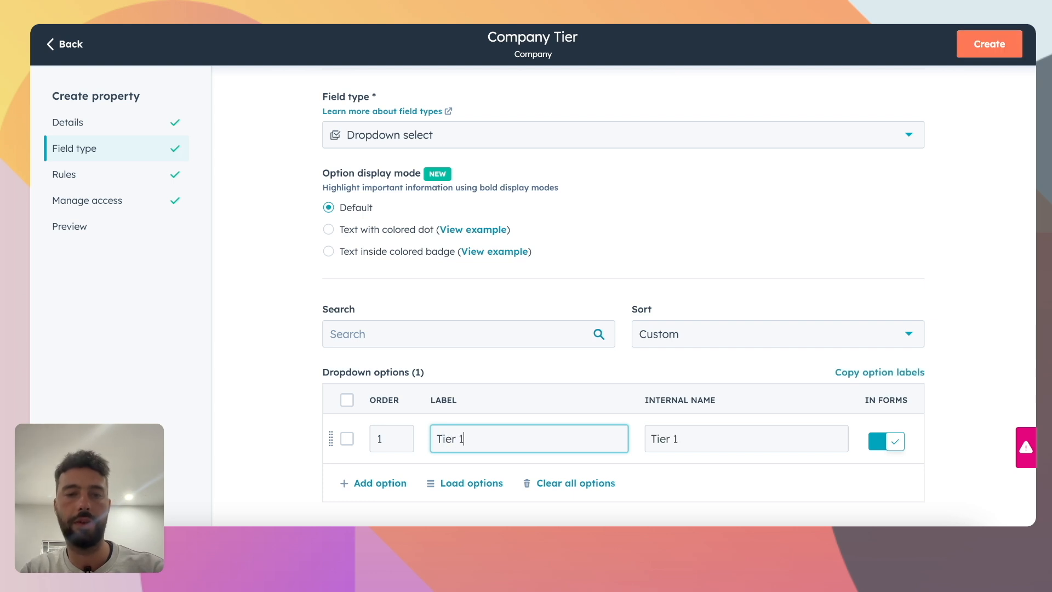
{"action": "key", "text": "Return"}
{"action": "type", "text": "Tier 2"}
{"action": "key", "text": "Return"}
{"action": "type", "text": "Tier 3"}
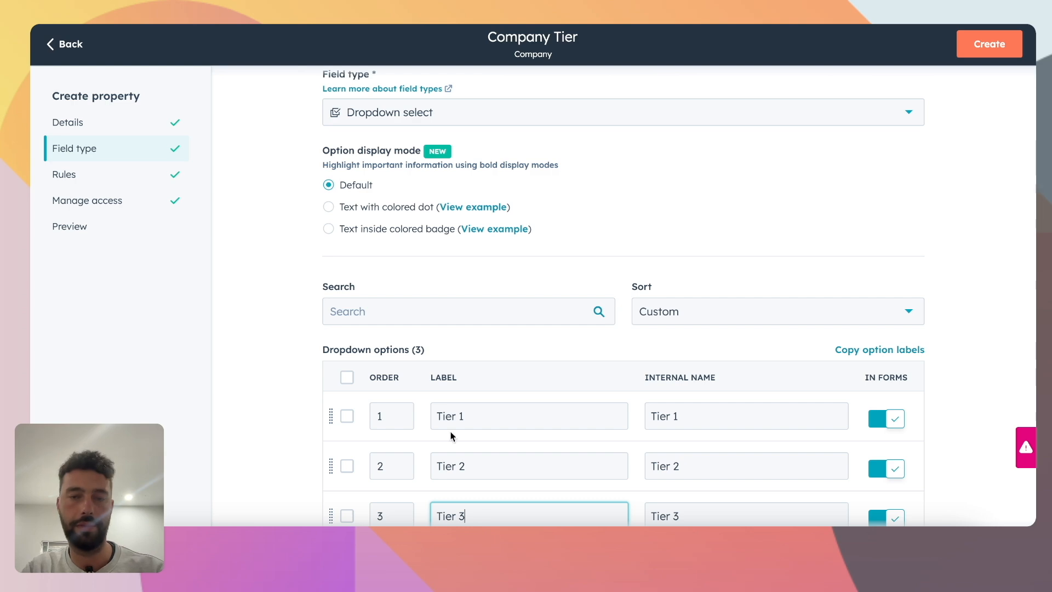
{"action": "left_click", "coordinate": [831, 162]}
{"action": "left_click", "coordinate": [986, 55]}
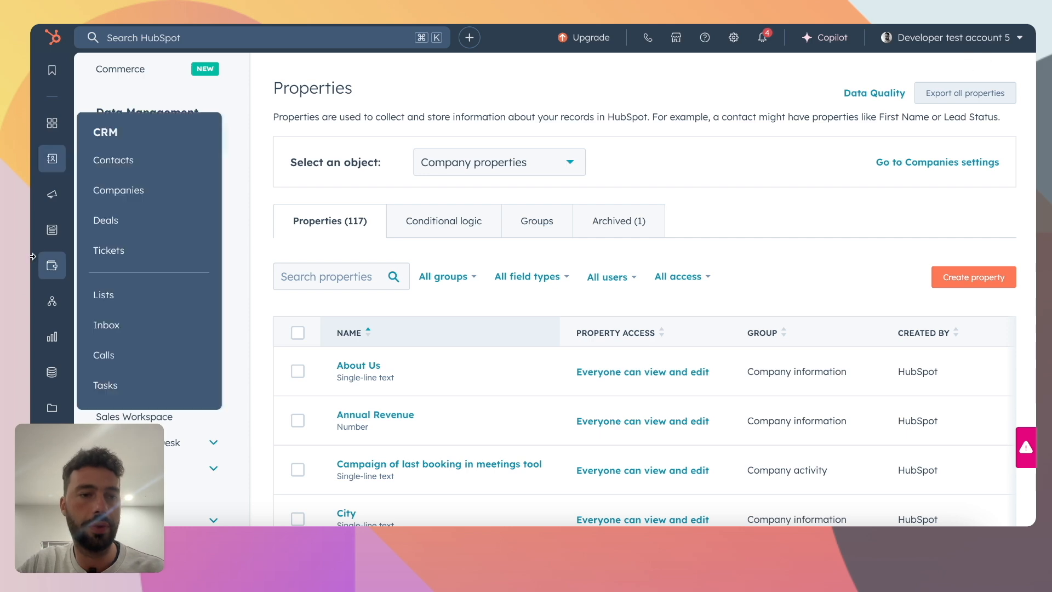
Step: Create a company-based workflow from scratch with the Blank workflow start option
{"action": "mouse_move", "coordinate": [52, 300]}
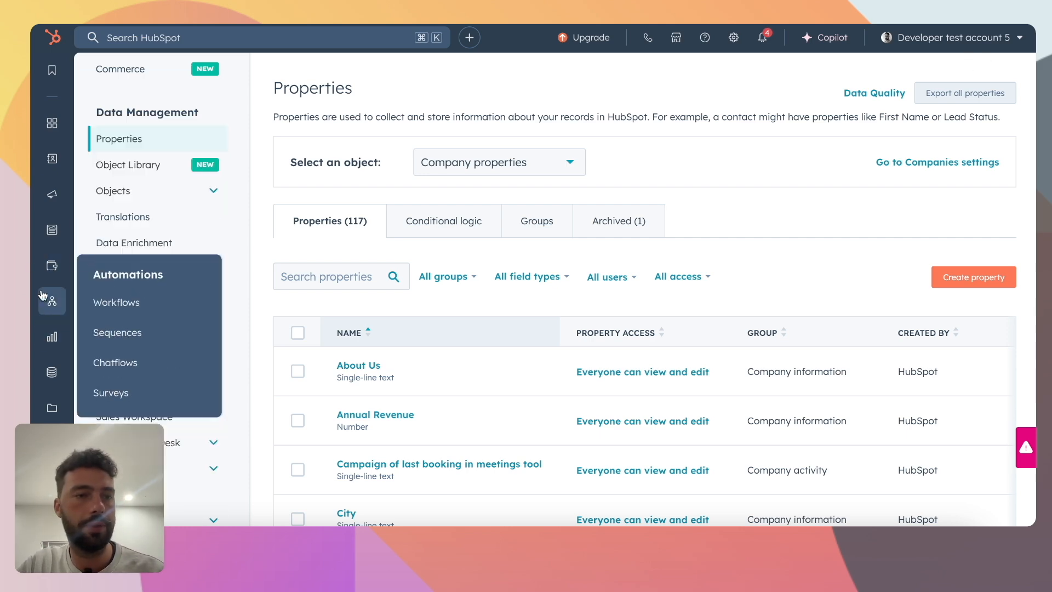
{"action": "left_click", "coordinate": [105, 307]}
{"action": "left_click", "coordinate": [956, 77]}
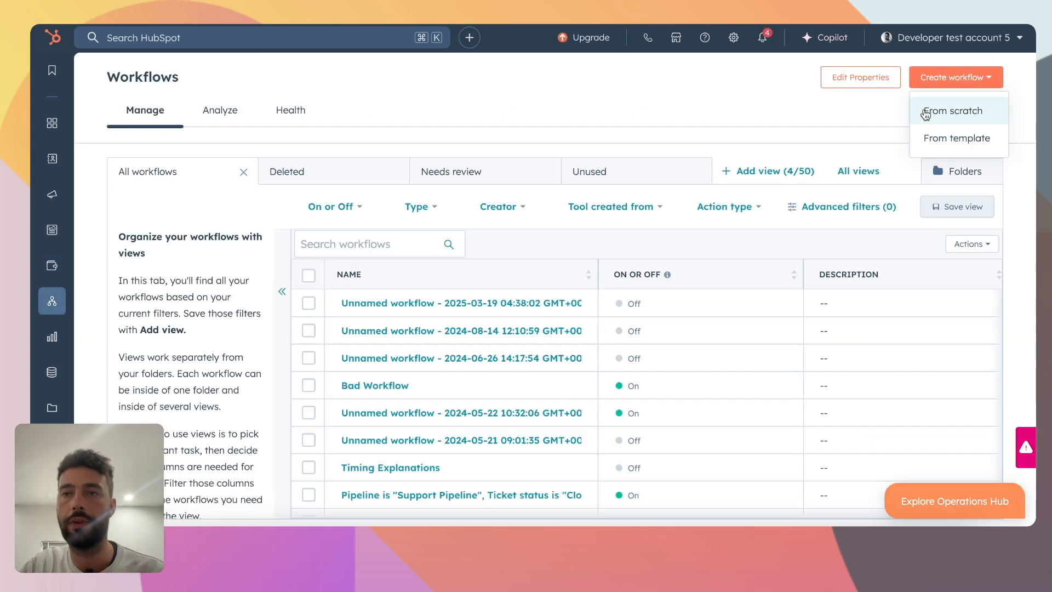
{"action": "left_click", "coordinate": [927, 110]}
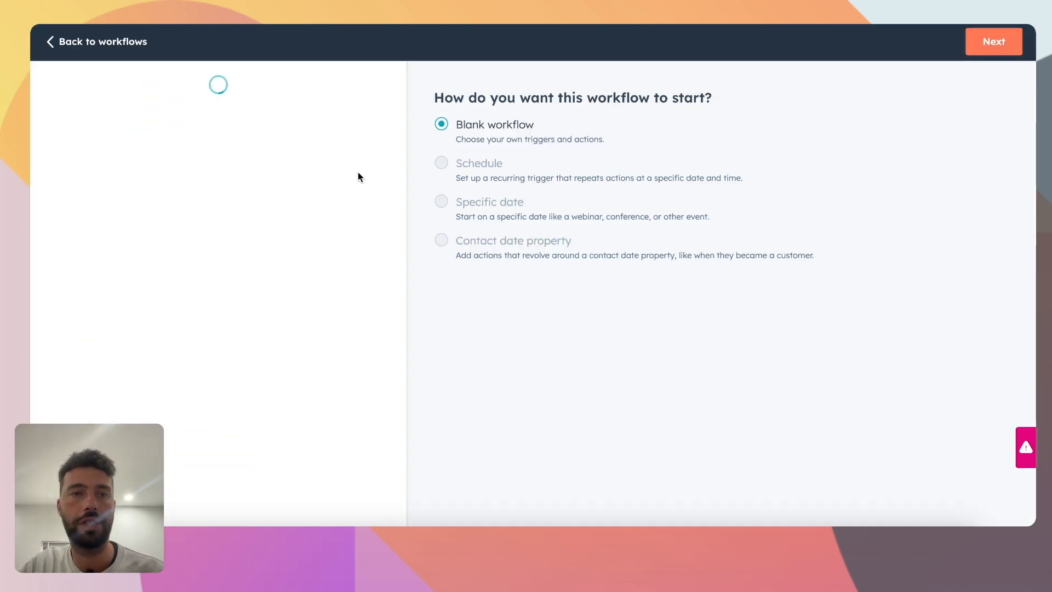
{"action": "left_click", "coordinate": [352, 133]}
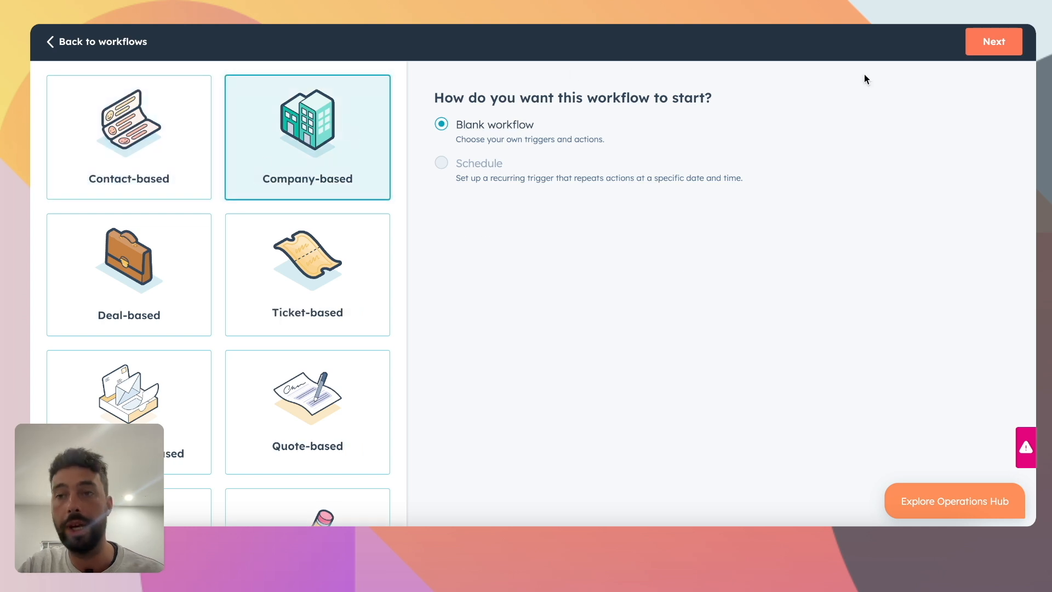
{"action": "left_click", "coordinate": [989, 54]}
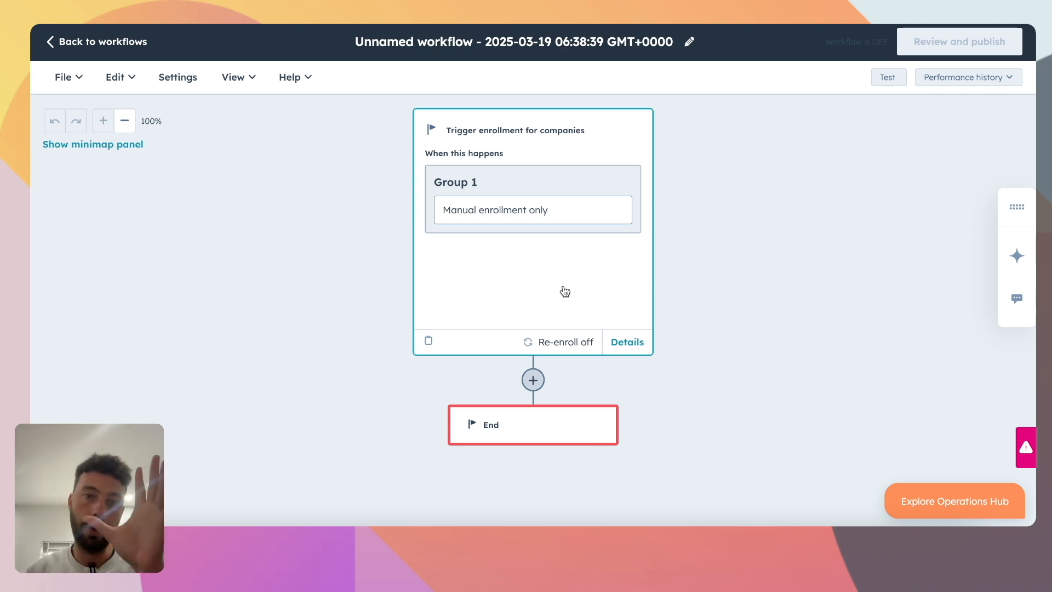
Step: Set the workflow to enroll companies by filter criteria when the company property Create date is known
{"action": "left_click", "coordinate": [539, 291]}
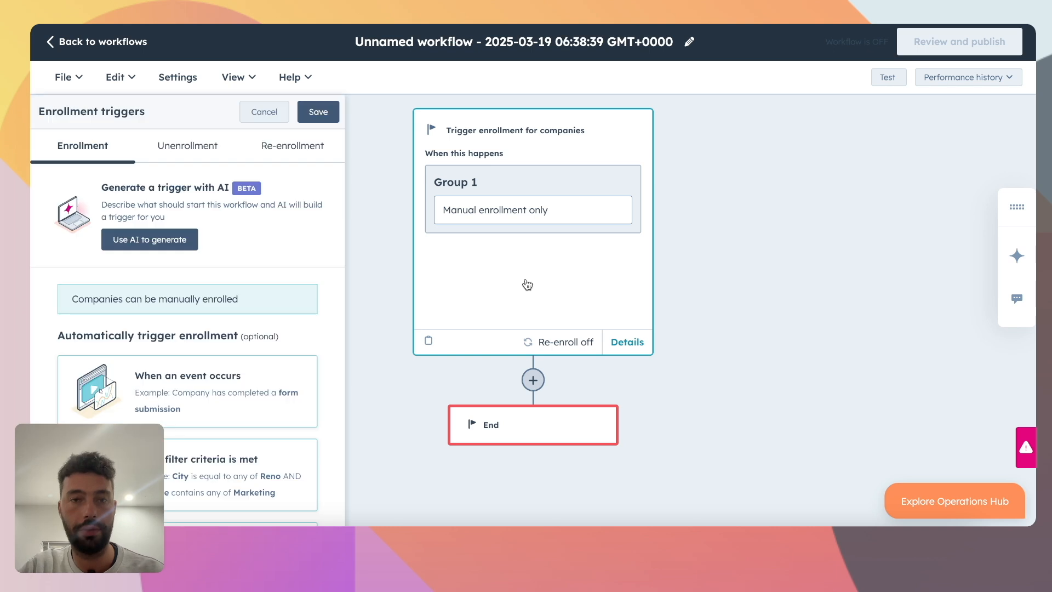
{"action": "left_click", "coordinate": [225, 475]}
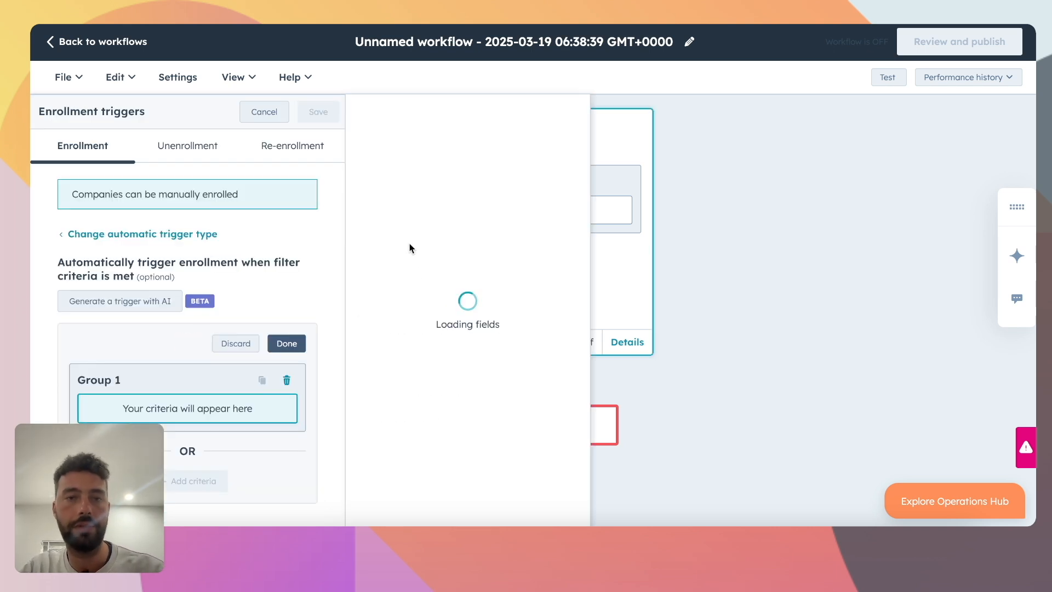
{"action": "type", "text": "create date"}
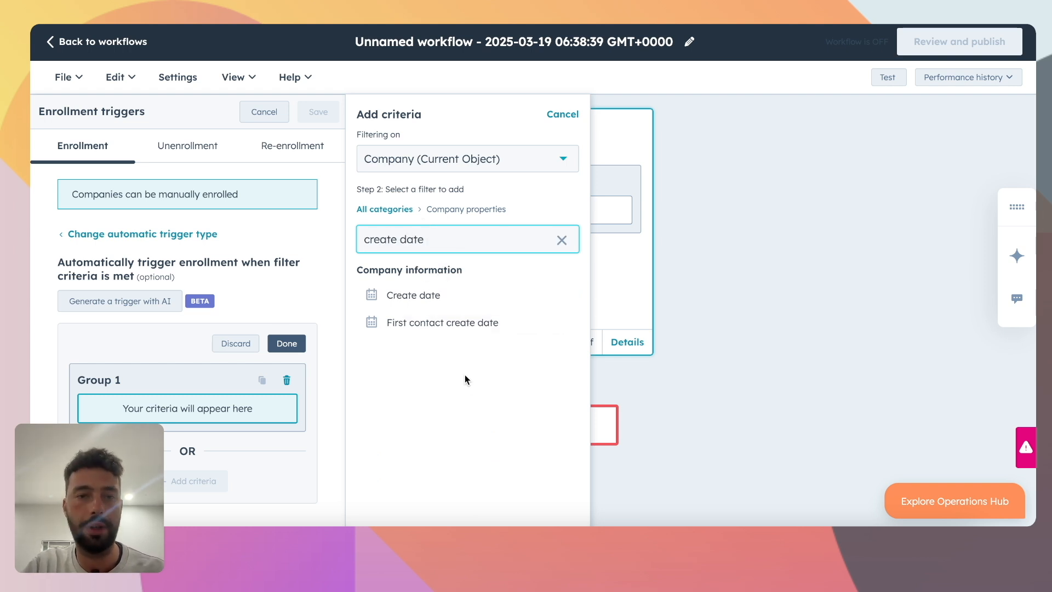
{"action": "left_click", "coordinate": [432, 296]}
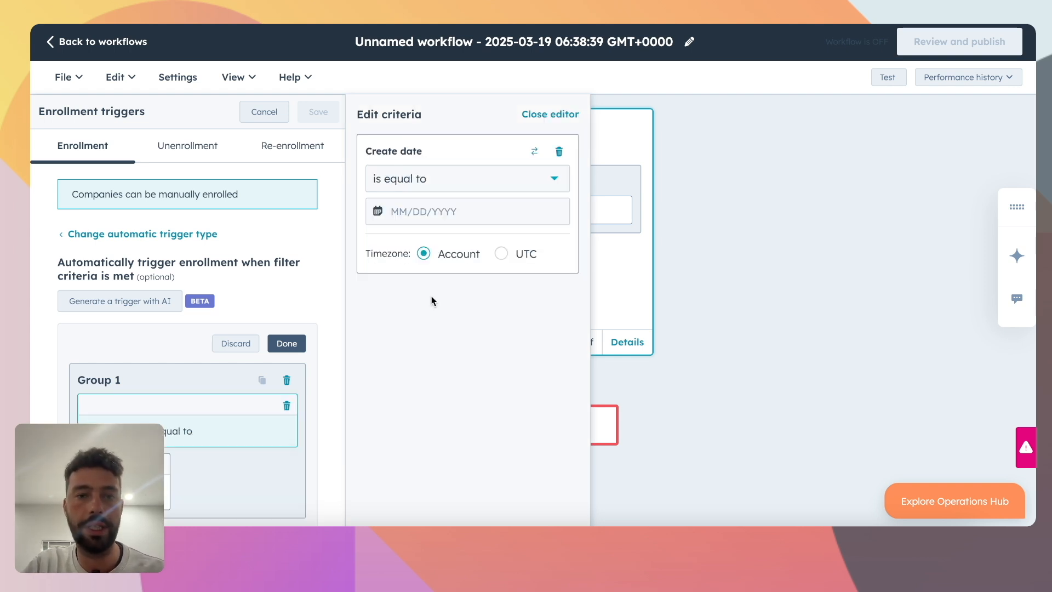
{"action": "left_click", "coordinate": [425, 195]}
{"action": "left_click", "coordinate": [437, 342]}
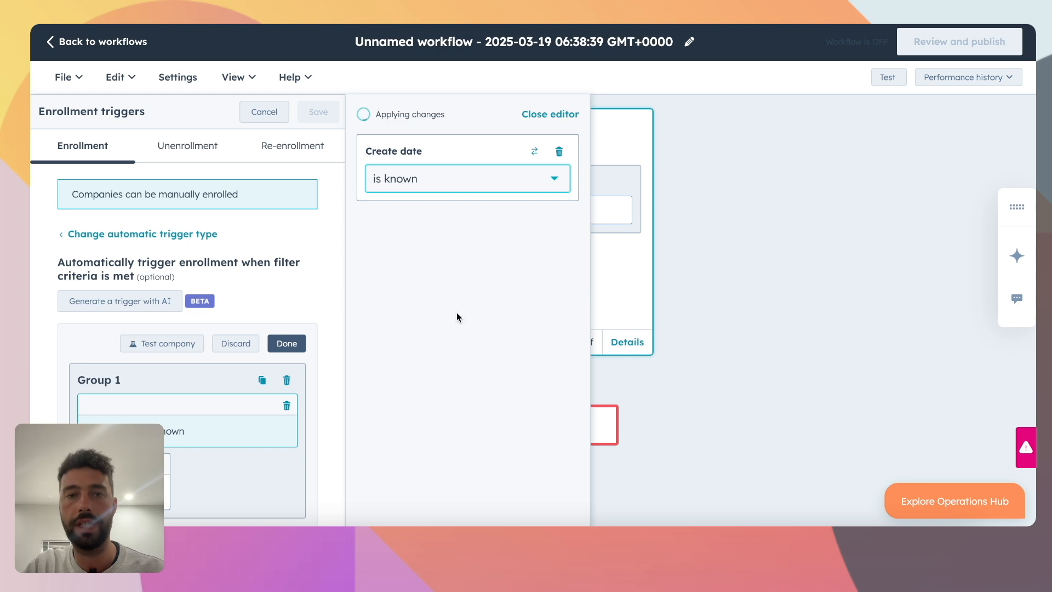
Step: Add an OR enrollment group with the company property criterion HQ Country is known
{"action": "scroll", "coordinate": [289, 428], "scroll_direction": "down", "scroll_amount": 2}
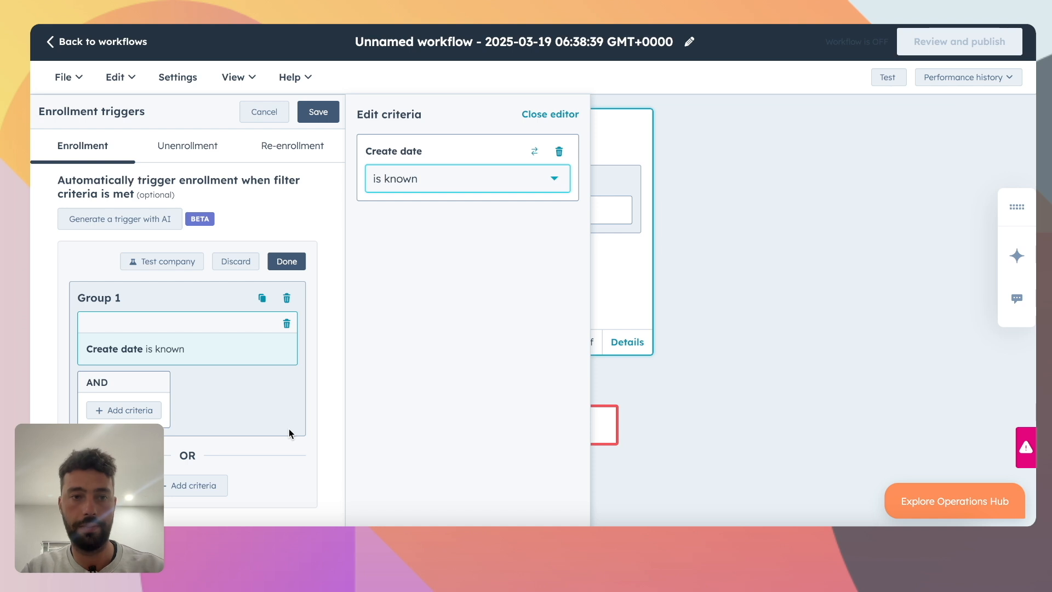
{"action": "left_click", "coordinate": [191, 485]}
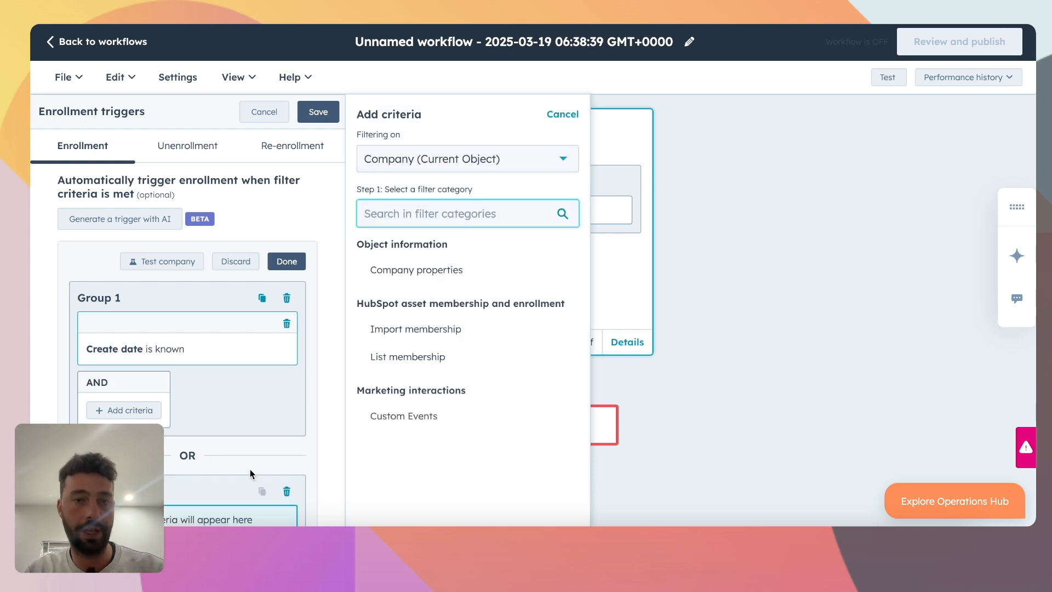
{"action": "left_click", "coordinate": [400, 277]}
{"action": "type", "text": "hq cou"}
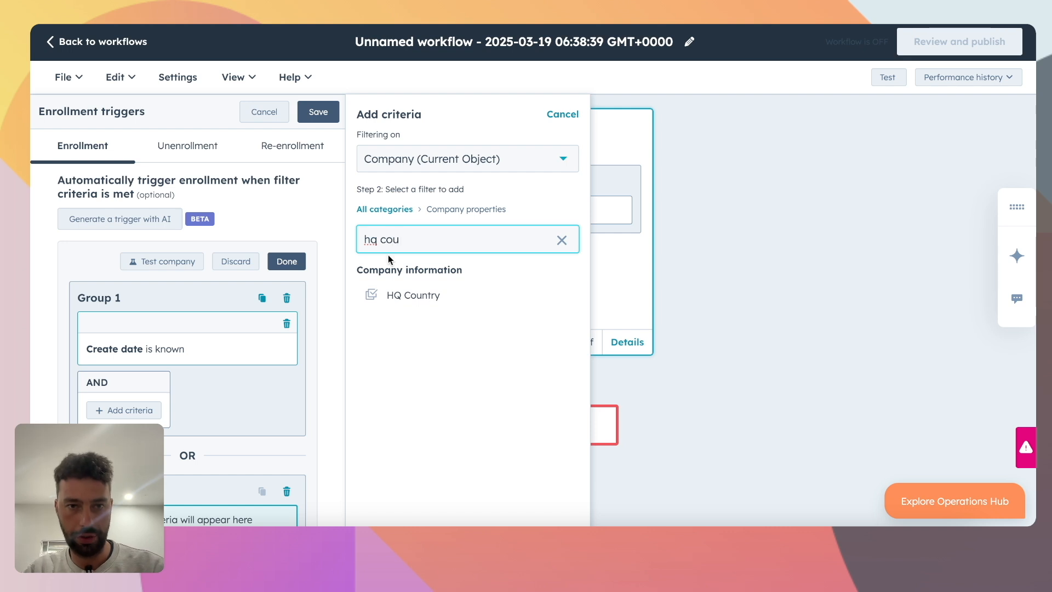
{"action": "left_click", "coordinate": [425, 297]}
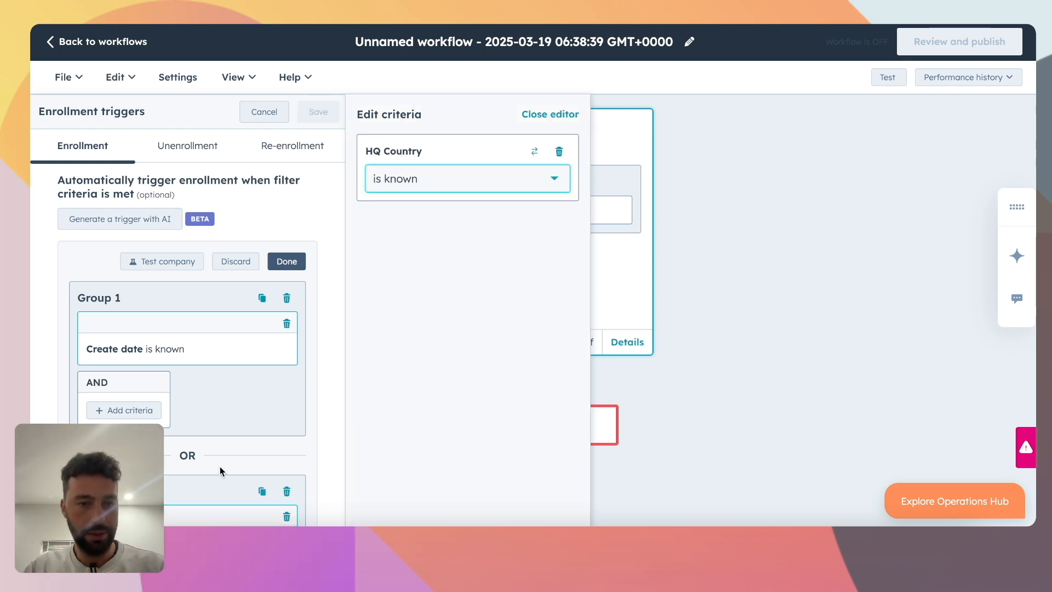
Step: Clone the HQ Country group into OR groups for Annual revenue is known and Industry is known, and save the enrollment triggers
{"action": "scroll", "coordinate": [220, 470], "scroll_direction": "down", "scroll_amount": 4}
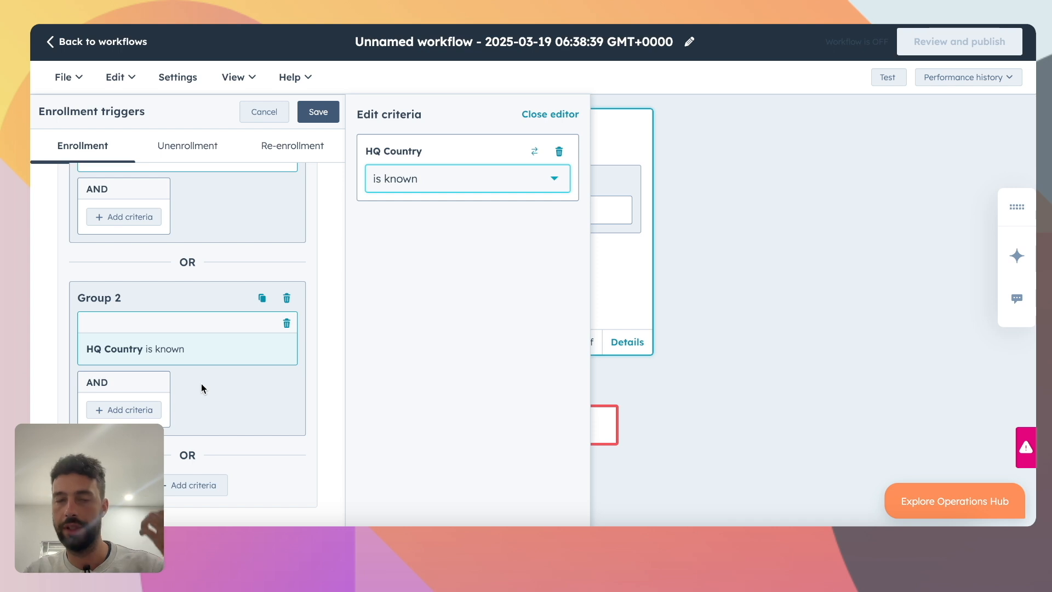
{"action": "left_click", "coordinate": [261, 299]}
{"action": "left_click", "coordinate": [164, 343]}
{"action": "left_click", "coordinate": [533, 152]}
{"action": "type", "text": "annual"}
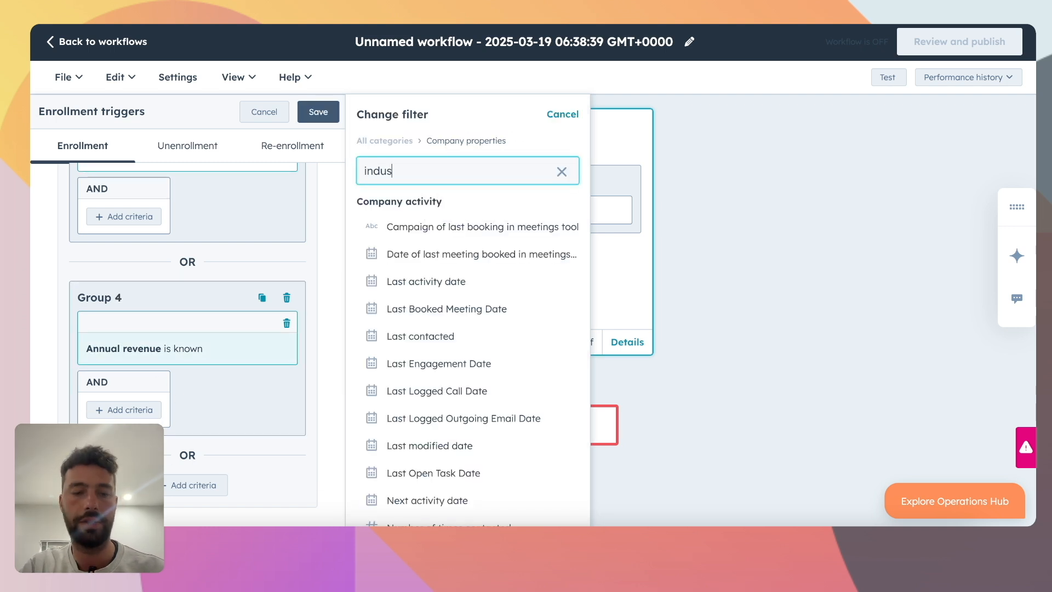
{"action": "left_click", "coordinate": [416, 226]}
{"action": "scroll", "coordinate": [216, 422], "scroll_direction": "down", "scroll_amount": 10}
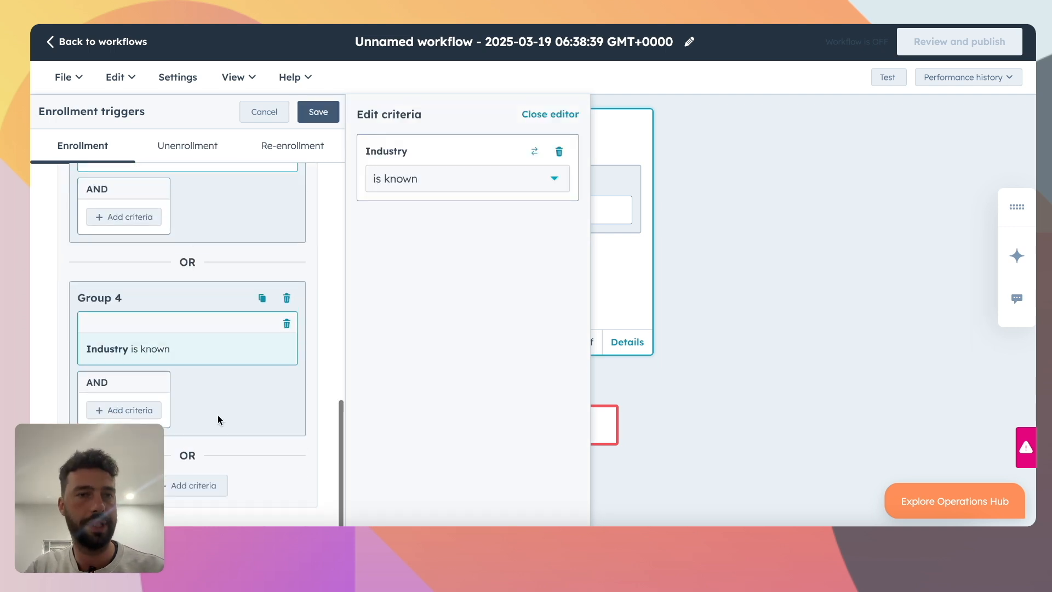
{"action": "left_click", "coordinate": [318, 111]}
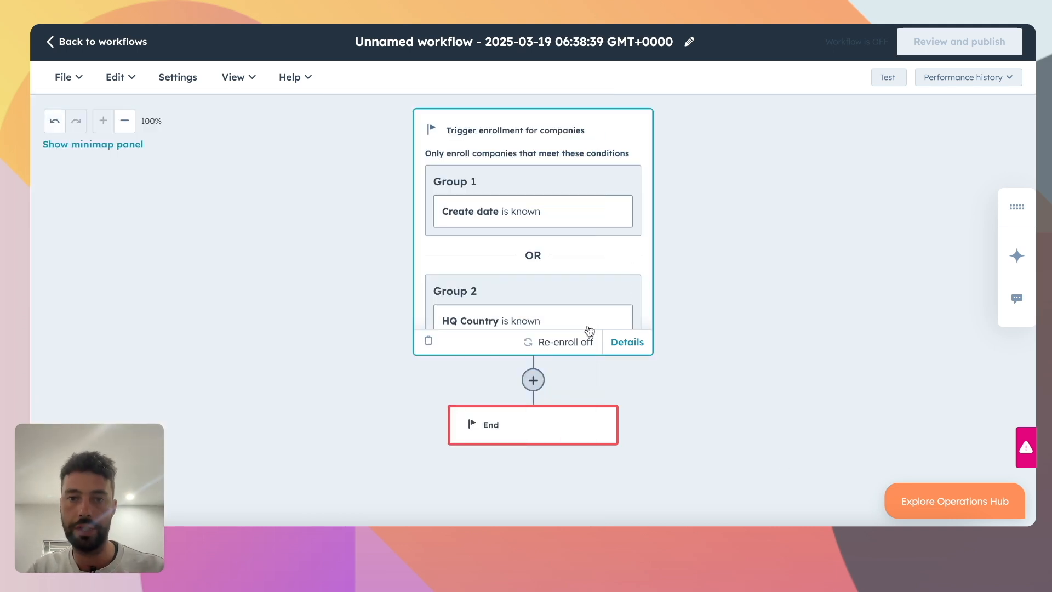
Step: Turn on re-enrollment for the Create date, HQ Country, Annual revenue and Industry criteria, and save the triggers
{"action": "left_click", "coordinate": [561, 343]}
{"action": "left_click", "coordinate": [299, 144]}
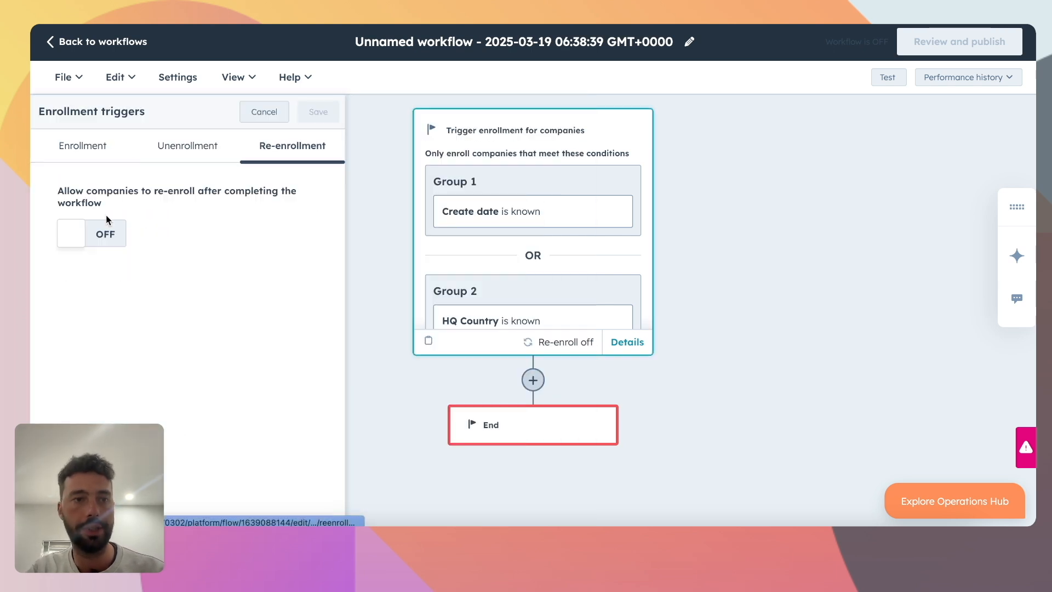
{"action": "left_click", "coordinate": [98, 236]}
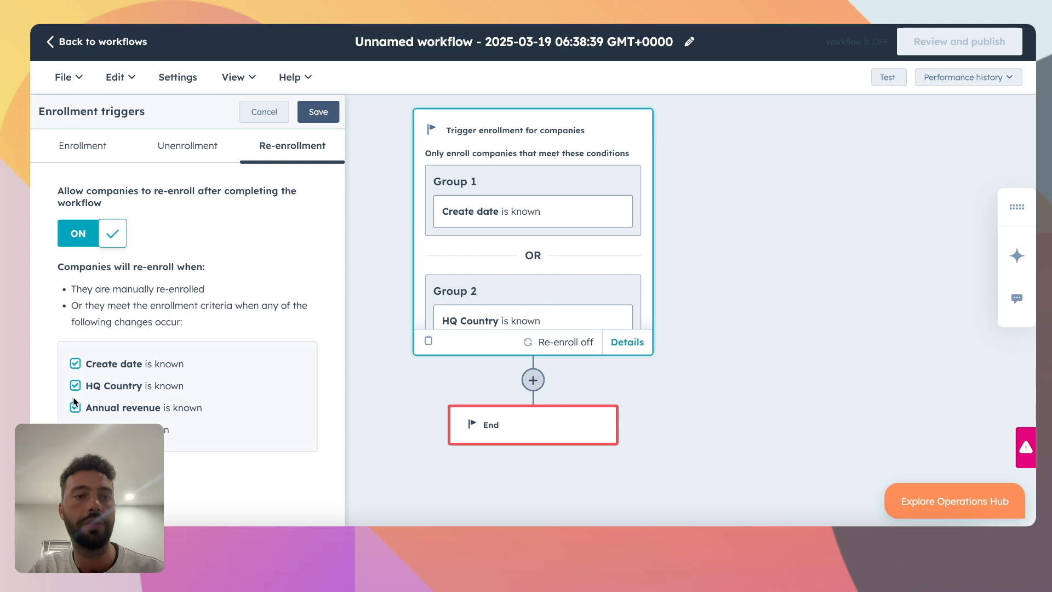
{"action": "left_click", "coordinate": [319, 111]}
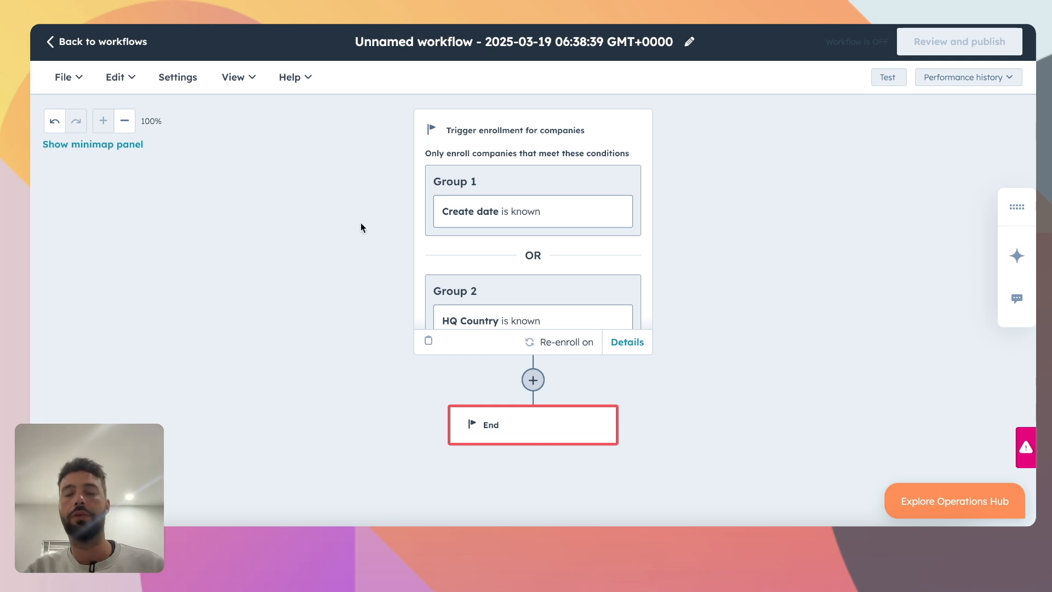
Step: Add a branch action based on filter criteria after the trigger and name its first branch "Annual revenue"
{"action": "scroll", "coordinate": [361, 223], "scroll_direction": "down", "scroll_amount": 1}
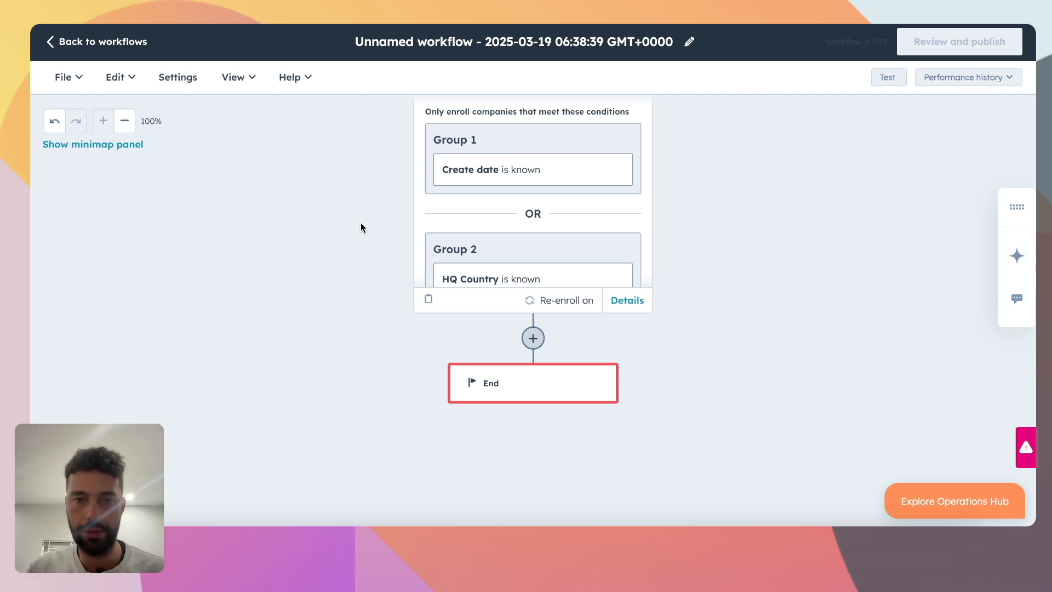
{"action": "left_click", "coordinate": [533, 339]}
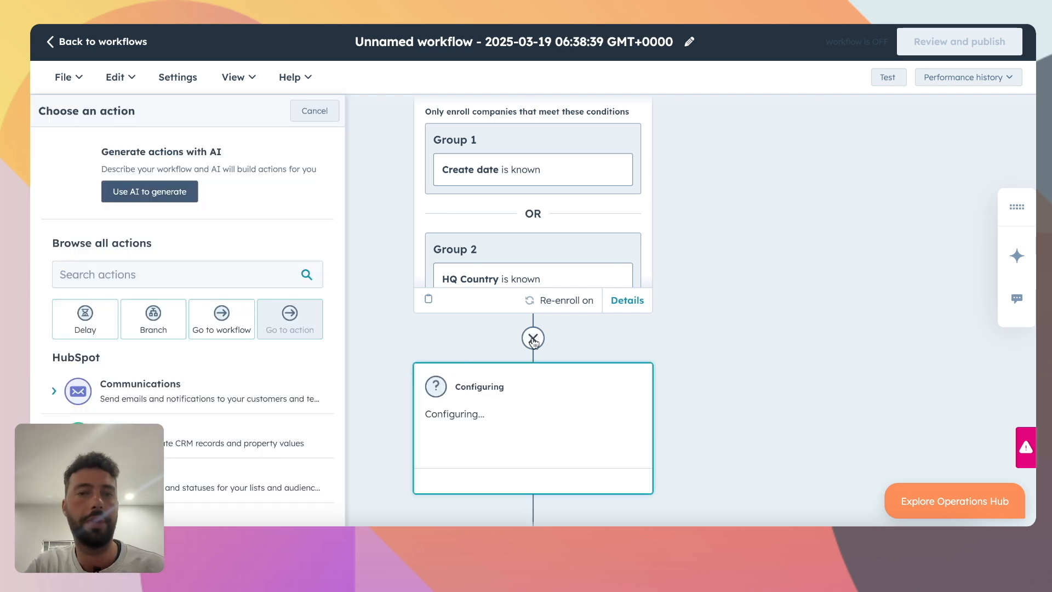
{"action": "left_click", "coordinate": [154, 314]}
{"action": "left_click", "coordinate": [229, 313]}
{"action": "left_click", "coordinate": [150, 262]}
{"action": "type", "text": "Annual reven"}
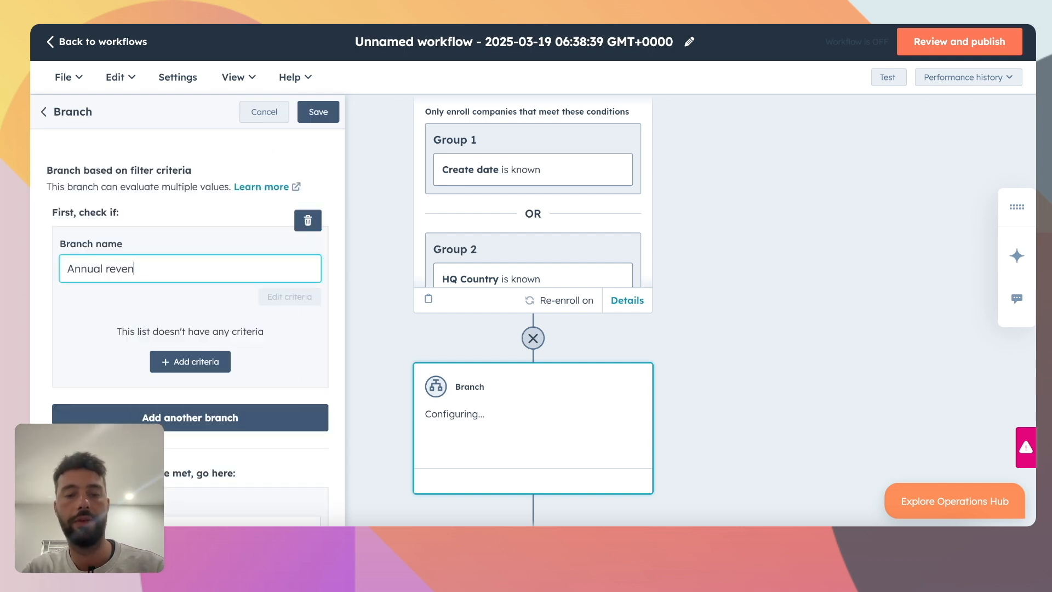
Step: Give the Annual revenue branch the company property criterion Annual revenue is greater than or equal to 100000, and save the branch
{"action": "left_click", "coordinate": [187, 357]}
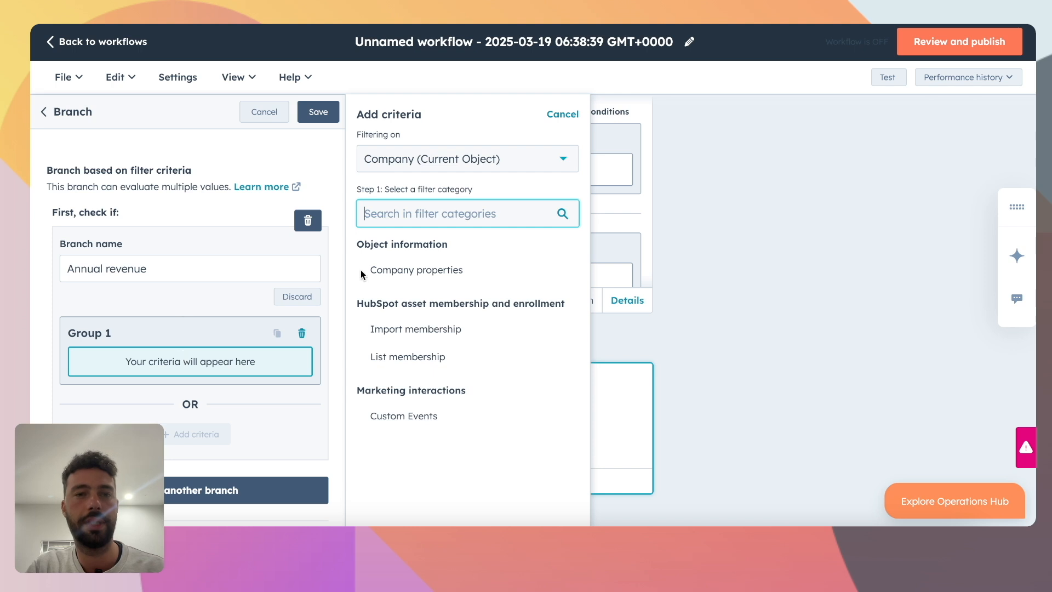
{"action": "left_click", "coordinate": [417, 269]}
{"action": "type", "text": "annual"}
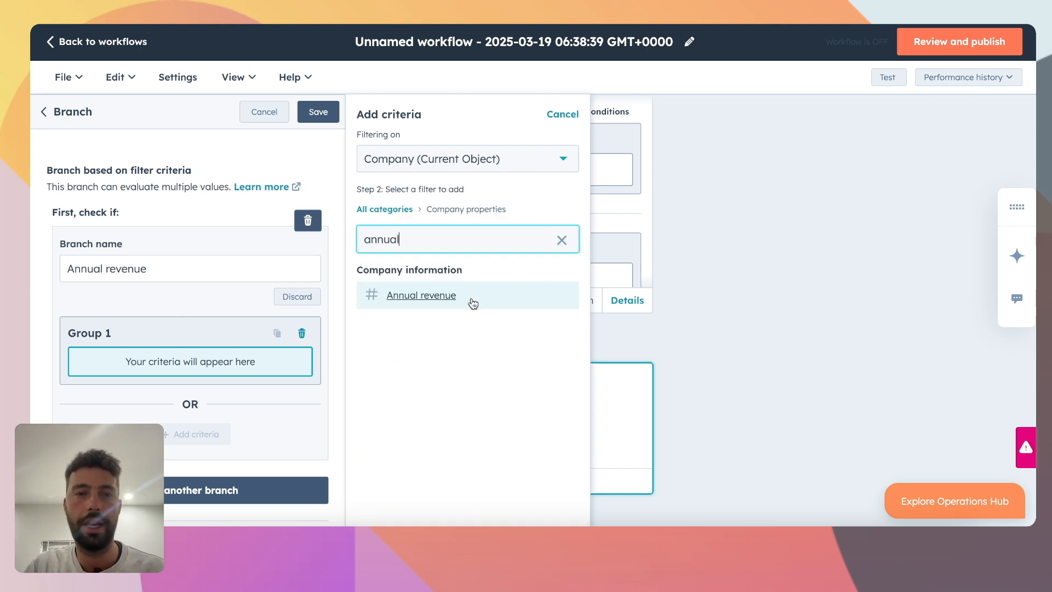
{"action": "left_click", "coordinate": [471, 298]}
{"action": "left_click", "coordinate": [444, 186]}
{"action": "scroll", "coordinate": [438, 346], "scroll_direction": "down", "scroll_amount": 2}
{"action": "left_click", "coordinate": [416, 315]}
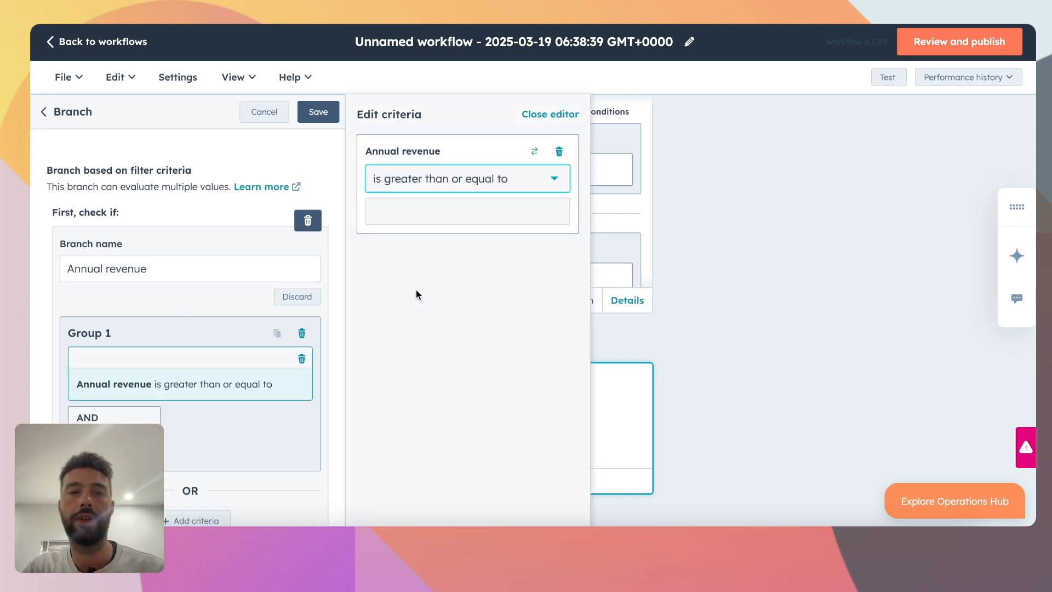
{"action": "left_click", "coordinate": [409, 214]}
{"action": "type", "text": "100000"}
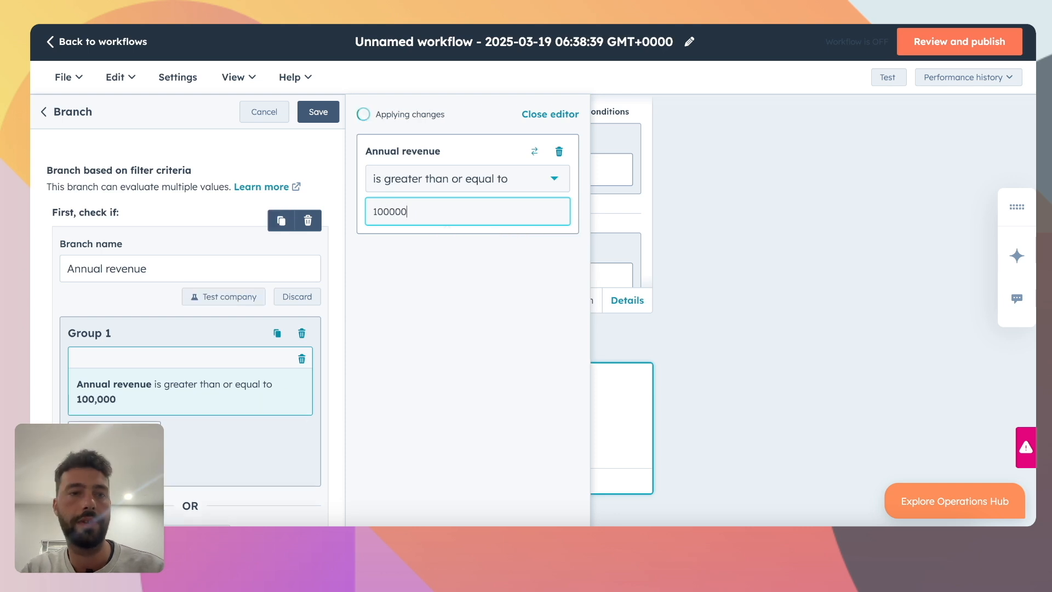
{"action": "left_click", "coordinate": [318, 112]}
Step: Add an AND/OR logic branch action under the Annual revenue path and name its first branch "Country"
{"action": "scroll", "coordinate": [609, 362], "scroll_direction": "up", "scroll_amount": 3}
{"action": "scroll", "coordinate": [646, 318], "scroll_direction": "down", "scroll_amount": 4}
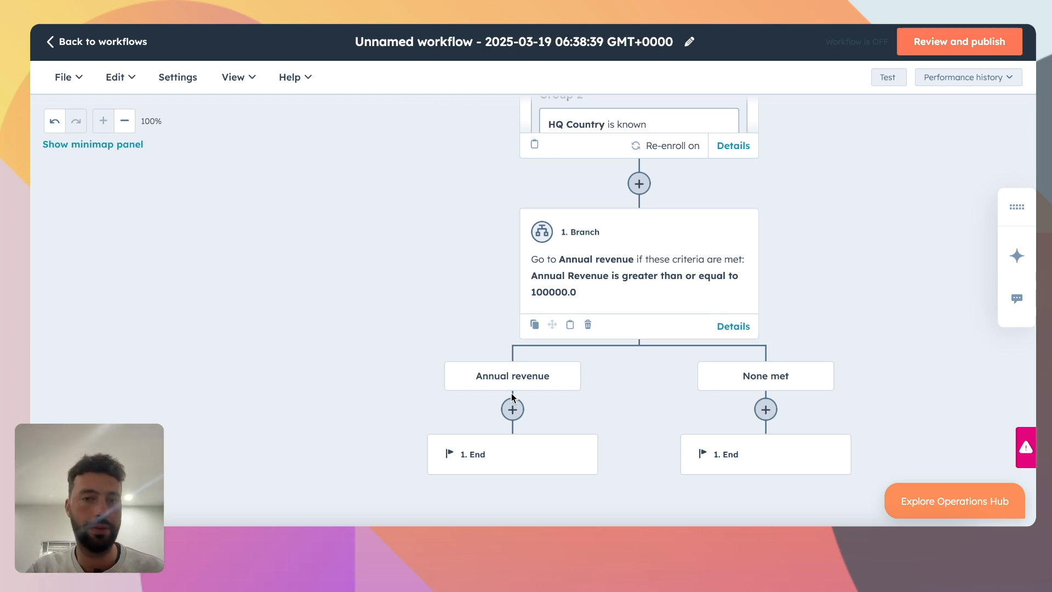
{"action": "scroll", "coordinate": [892, 455], "scroll_direction": "down", "scroll_amount": 2}
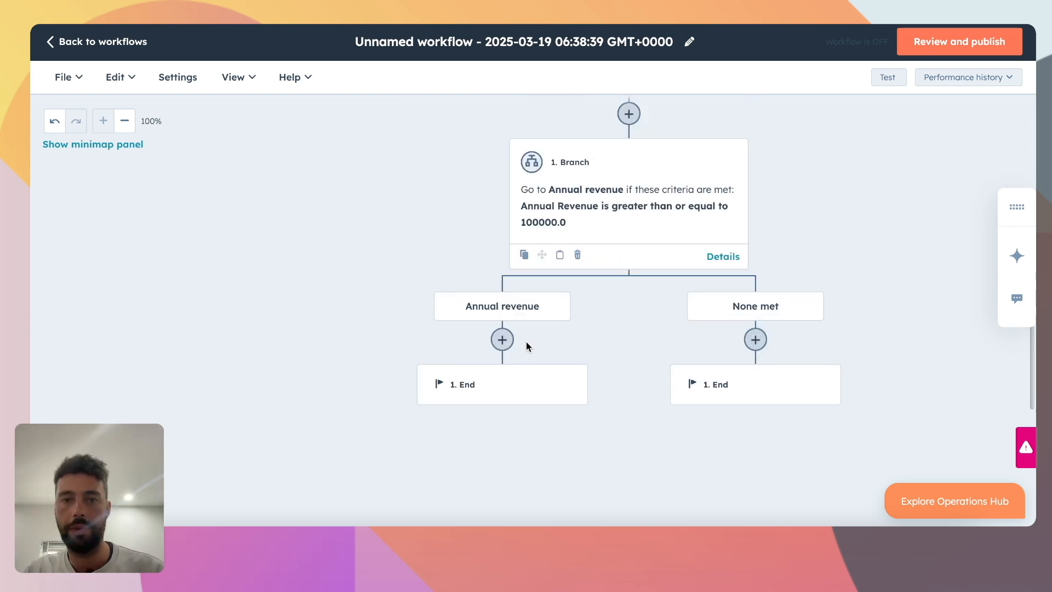
{"action": "left_click", "coordinate": [503, 340]}
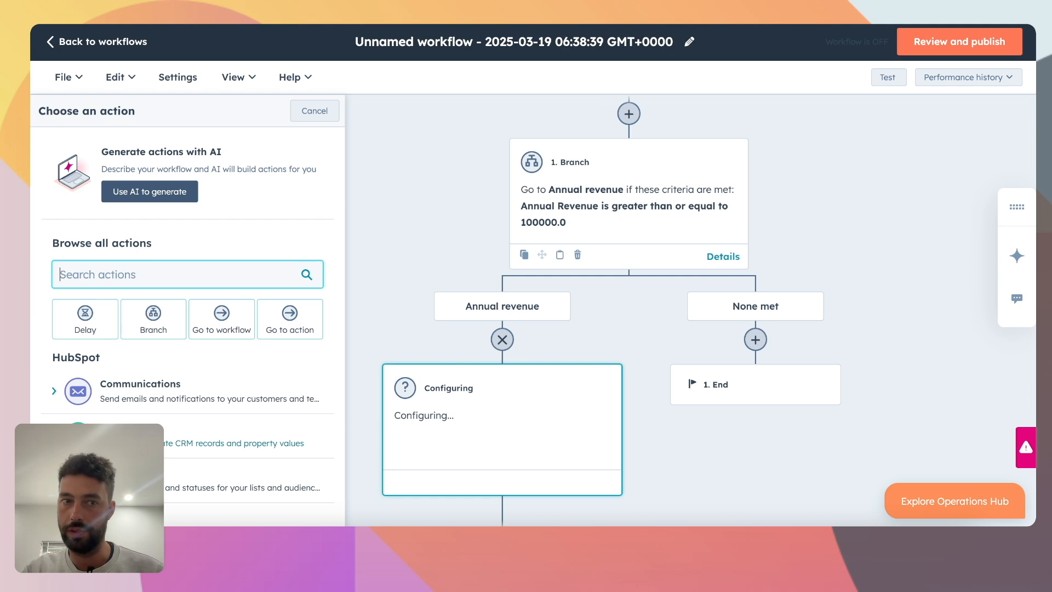
{"action": "left_click", "coordinate": [153, 323]}
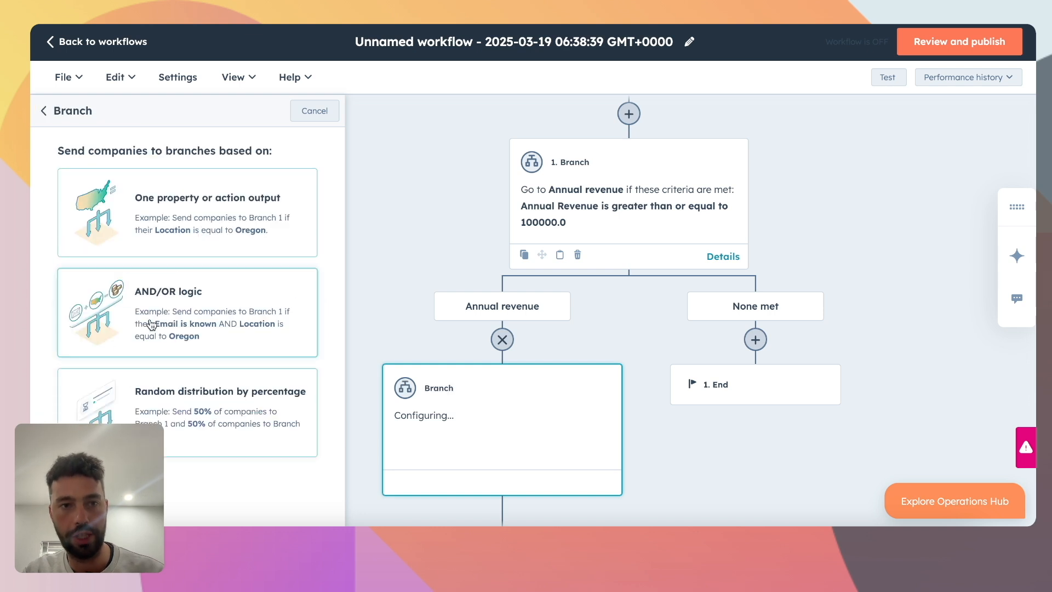
{"action": "left_click", "coordinate": [196, 313]}
{"action": "left_click", "coordinate": [154, 267]}
{"action": "type", "text": "Count"}
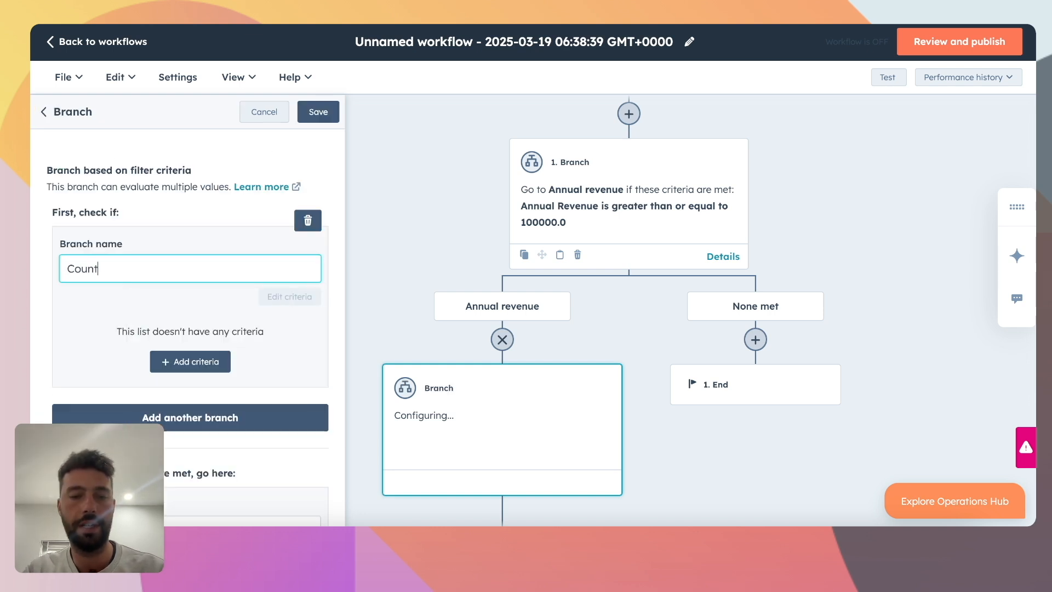
Step: Add the company property HQ Country as the criterion of the Country branch
{"action": "left_click", "coordinate": [190, 362]}
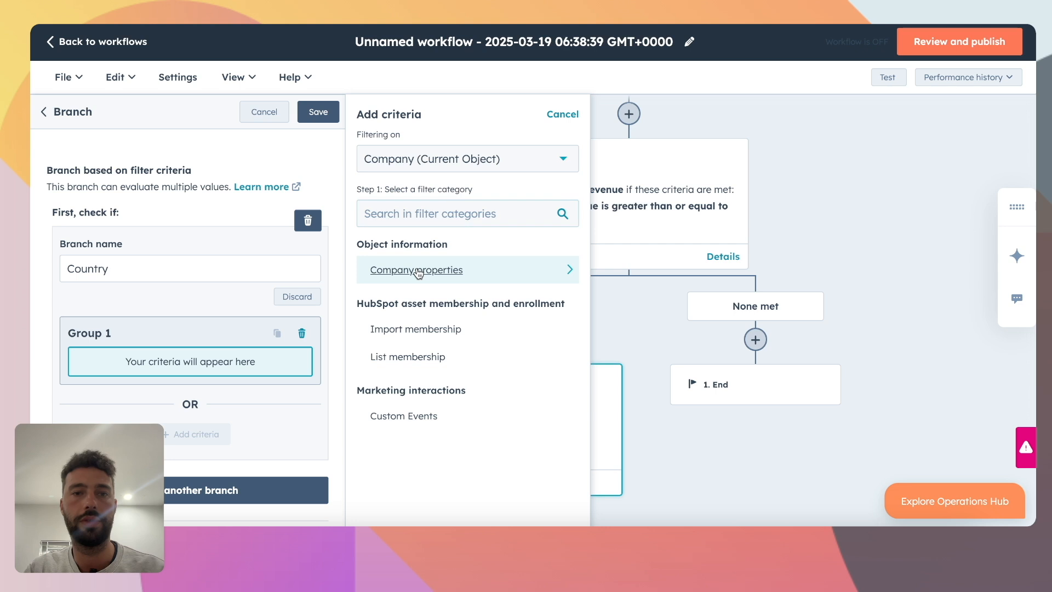
{"action": "left_click", "coordinate": [419, 270]}
{"action": "type", "text": "hq"}
{"action": "left_click", "coordinate": [438, 295]}
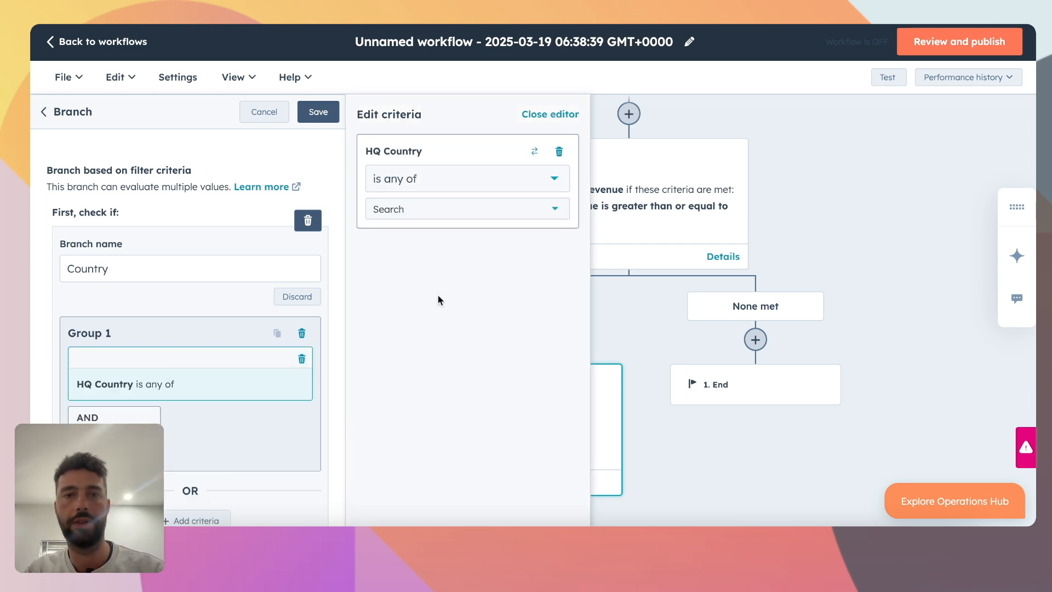
Step: Set the HQ Country criterion to any of France, Belgium or Switzerland, and save the branch
{"action": "left_click", "coordinate": [434, 208]}
{"action": "type", "text": "fran"}
{"action": "left_click", "coordinate": [419, 280]}
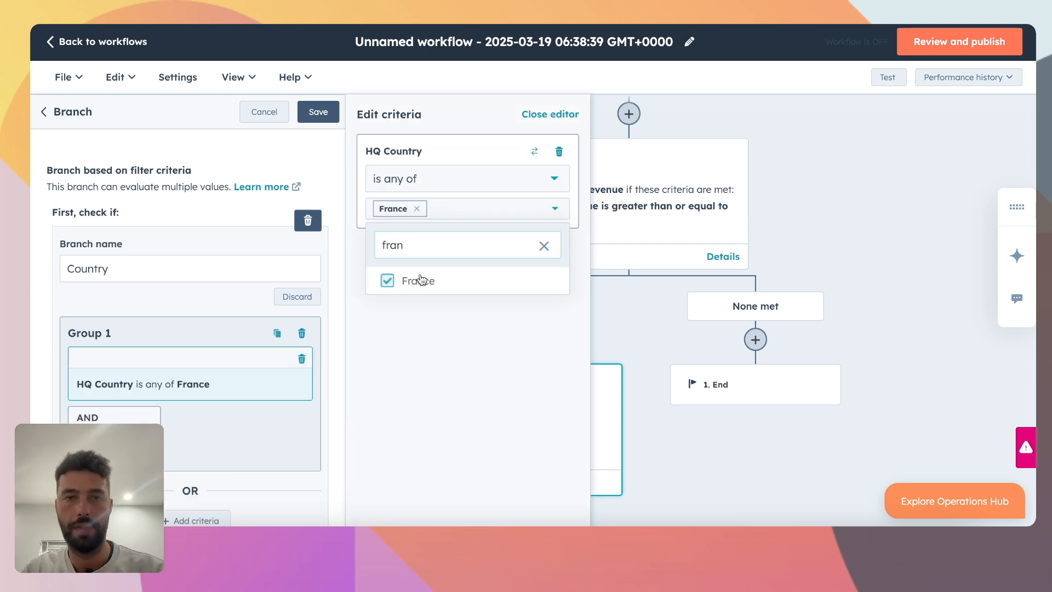
{"action": "double_click", "coordinate": [428, 238]}
{"action": "type", "text": "bel"}
{"action": "left_click", "coordinate": [419, 281]}
{"action": "double_click", "coordinate": [427, 244]}
{"action": "type", "text": "swi"}
{"action": "left_click", "coordinate": [429, 302]}
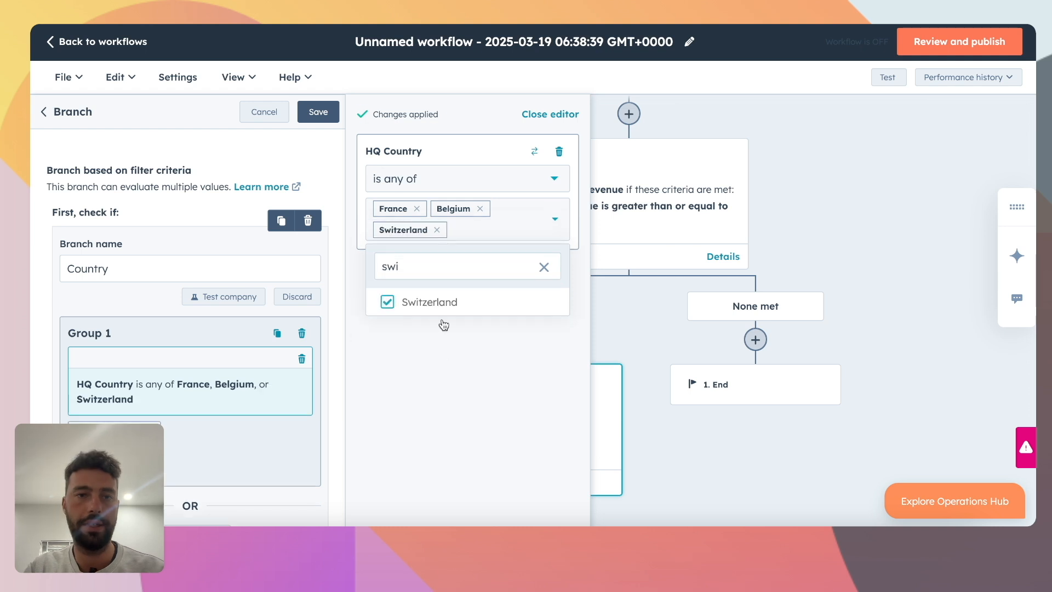
{"action": "left_click", "coordinate": [442, 323]}
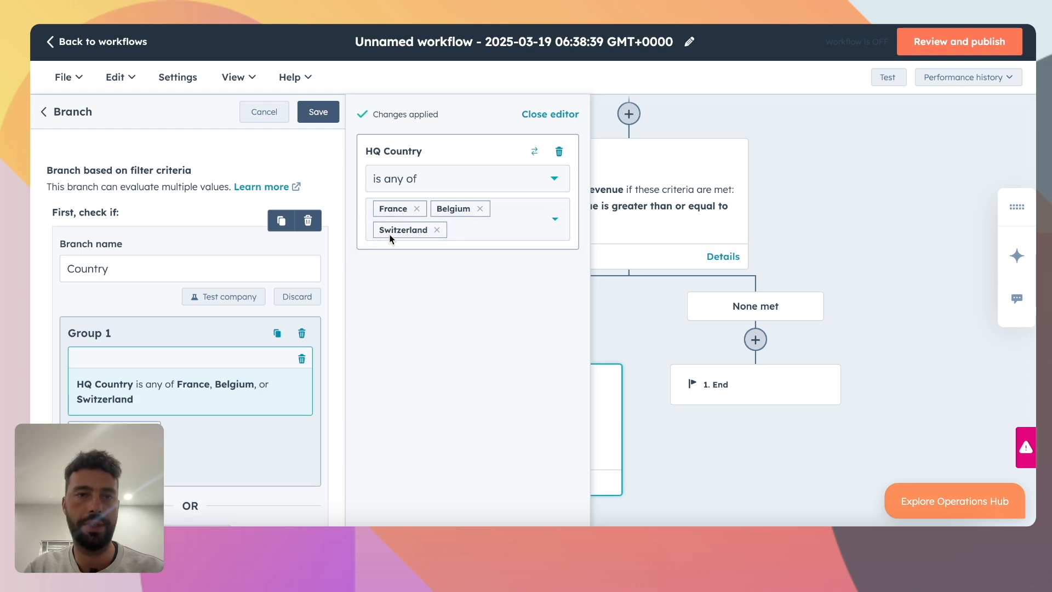
{"action": "left_click", "coordinate": [318, 112]}
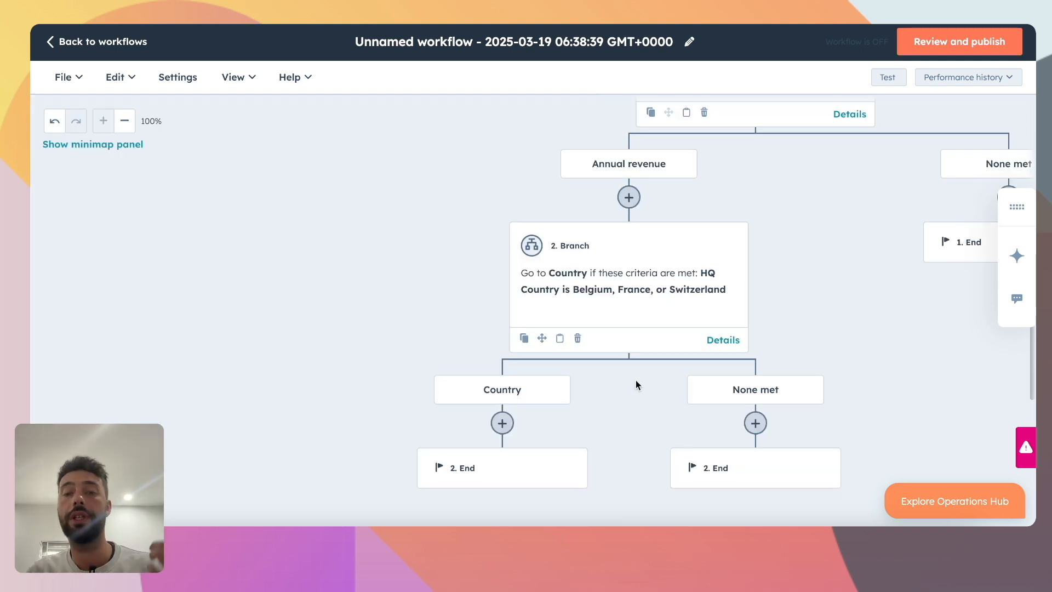
Step: Add an AND/OR logic branch action under the Country path and name its first branch "Industry"
{"action": "scroll", "coordinate": [625, 387], "scroll_direction": "down", "scroll_amount": 1}
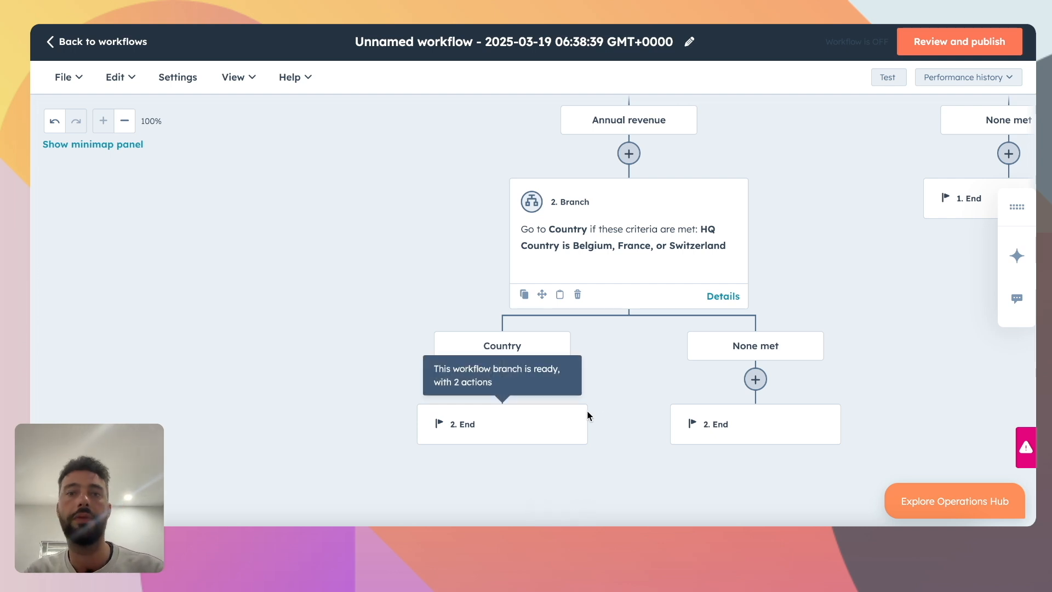
{"action": "left_click", "coordinate": [502, 379]}
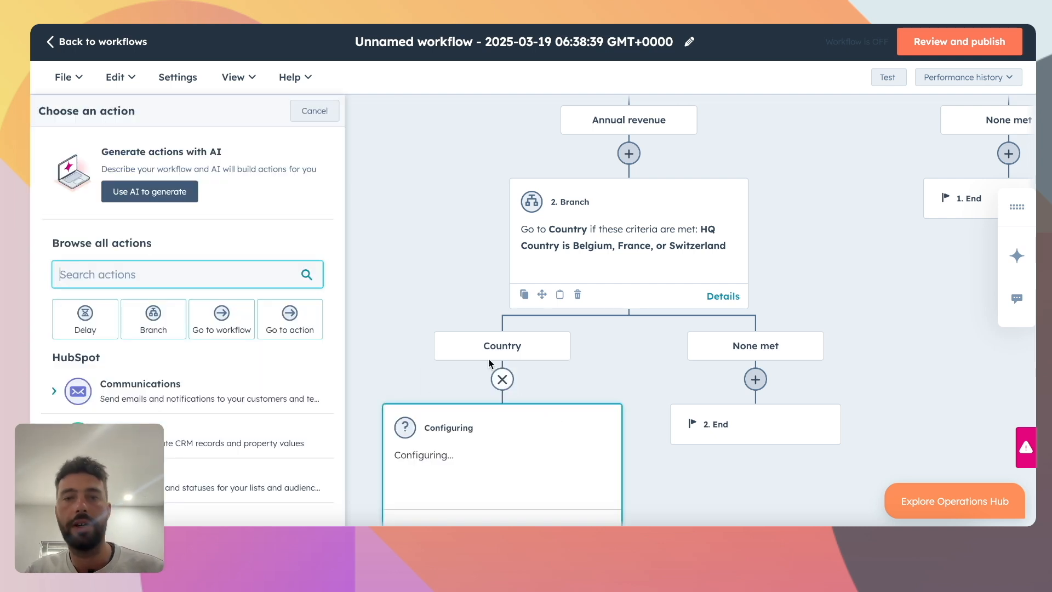
{"action": "left_click", "coordinate": [165, 328]}
{"action": "left_click", "coordinate": [136, 298]}
{"action": "left_click", "coordinate": [158, 272]}
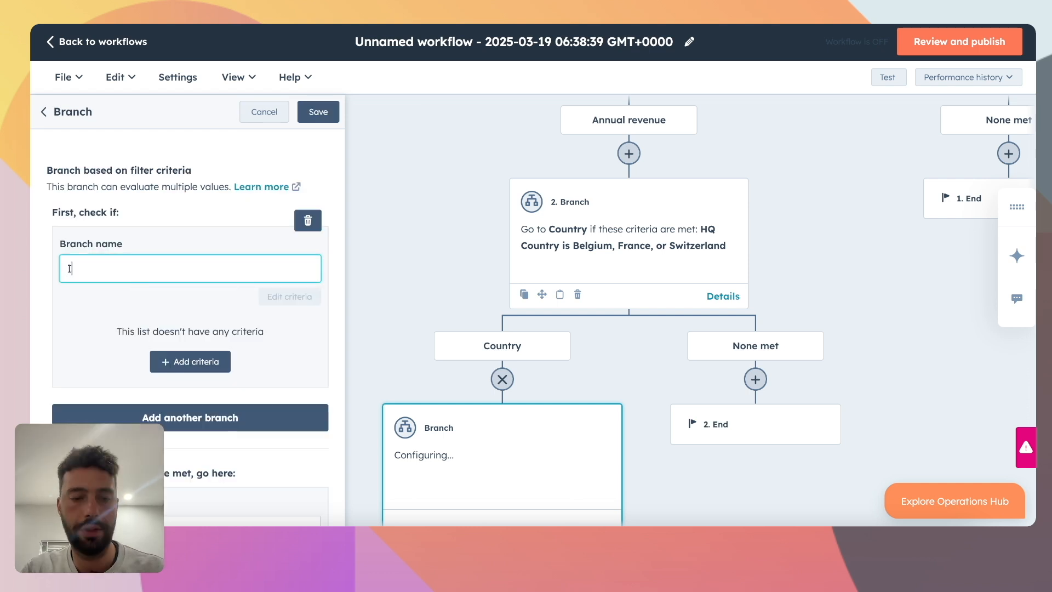
Step: Give the Industry branch the criterion Industry is any of Accounting, Airlines/Aviation or Alternative Medicine, and save the branch
{"action": "left_click", "coordinate": [171, 366]}
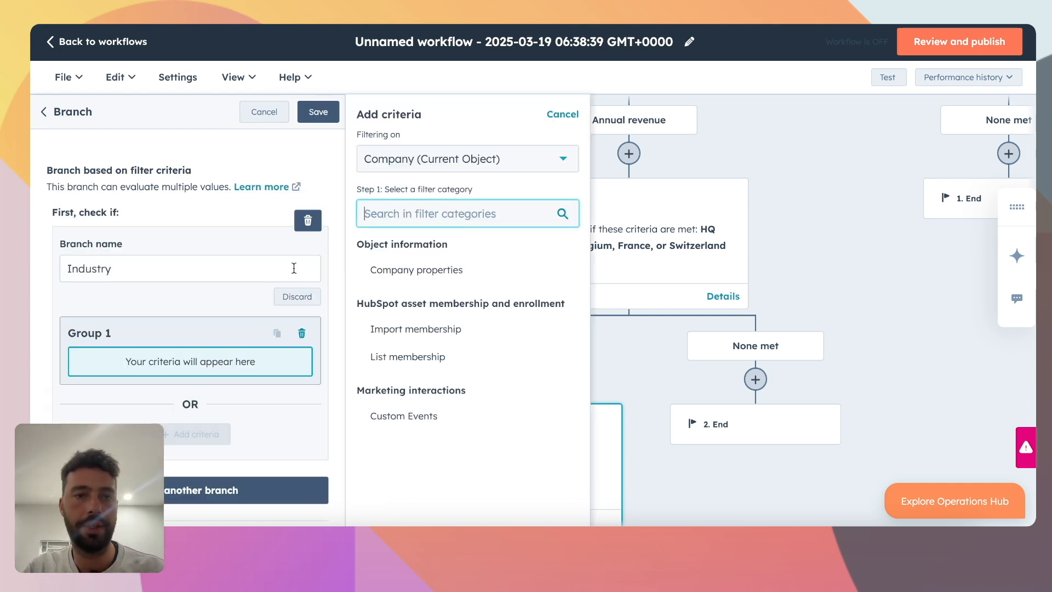
{"action": "left_click", "coordinate": [383, 274]}
{"action": "type", "text": "industr"}
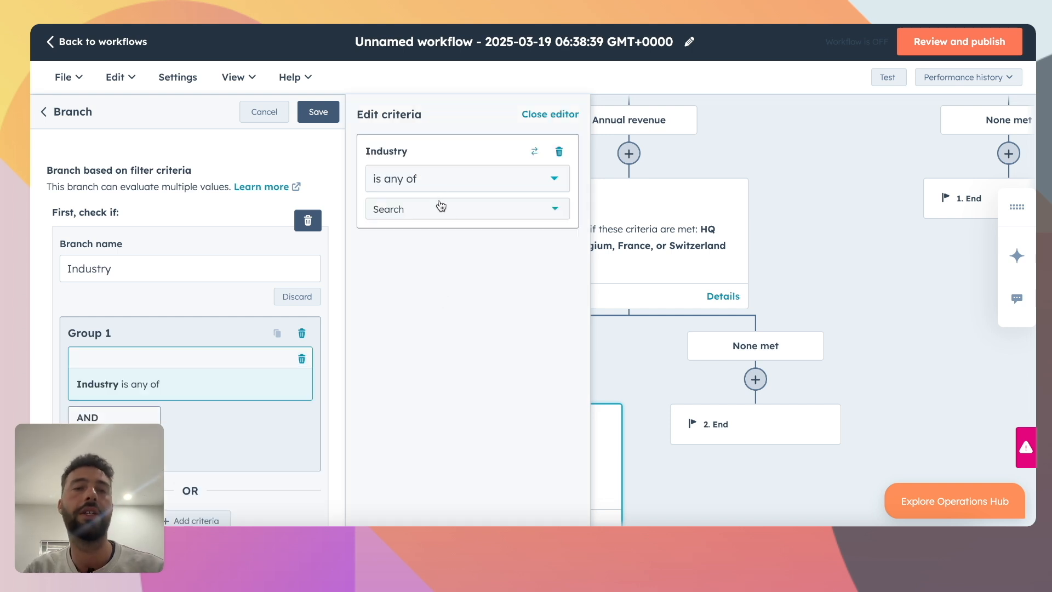
{"action": "left_click", "coordinate": [441, 207]}
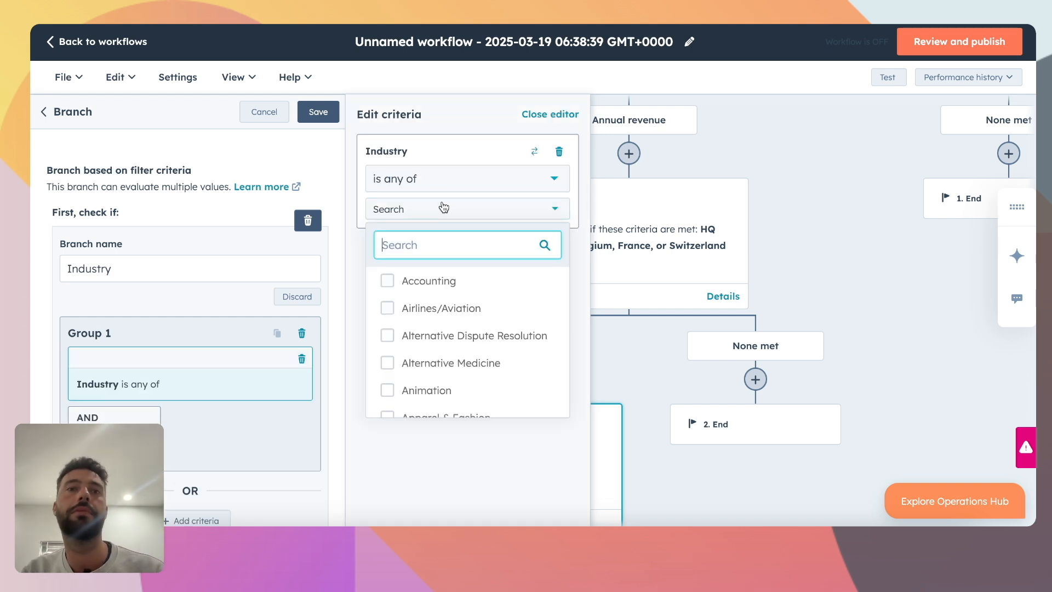
{"action": "left_click", "coordinate": [422, 281]}
{"action": "left_click", "coordinate": [426, 310]}
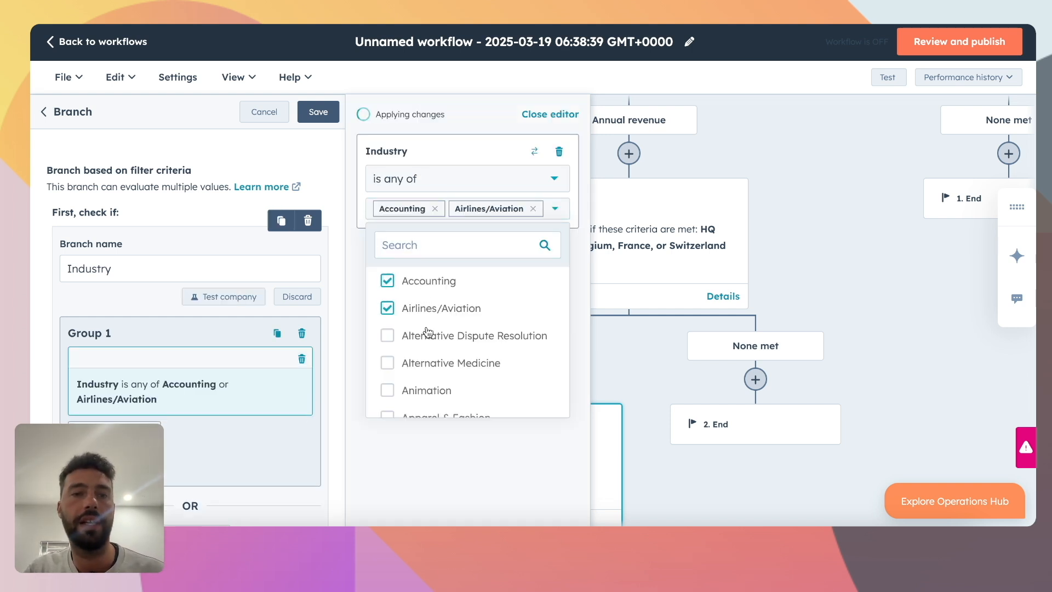
{"action": "left_click", "coordinate": [412, 362]}
{"action": "scroll", "coordinate": [406, 426], "scroll_direction": "down", "scroll_amount": 1}
{"action": "left_click", "coordinate": [317, 111]}
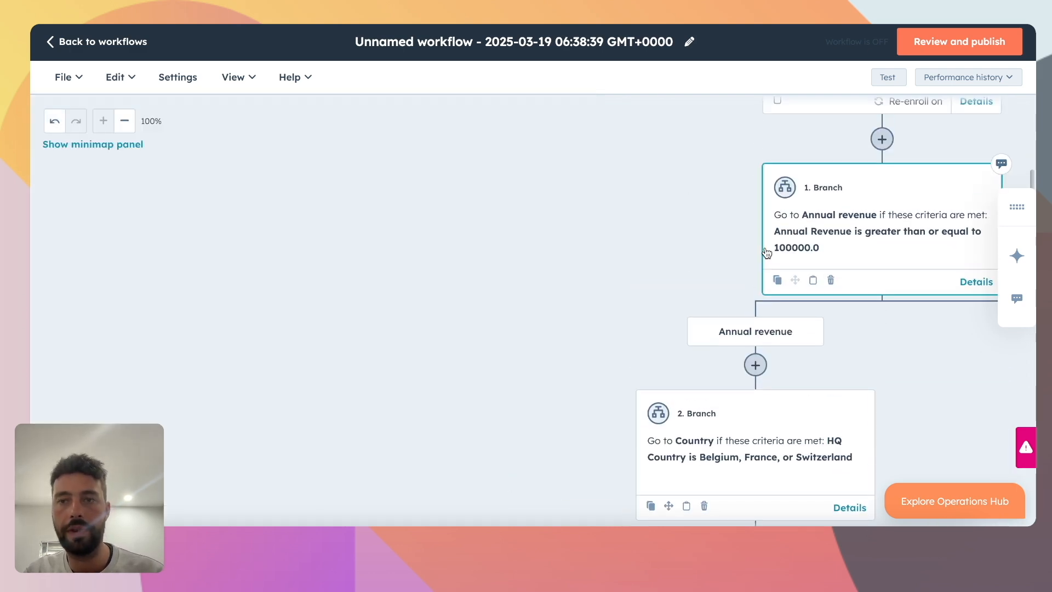
Step: Add an Edit record action under the Industry path of the third branch
{"action": "scroll", "coordinate": [603, 471], "scroll_direction": "down", "scroll_amount": 1}
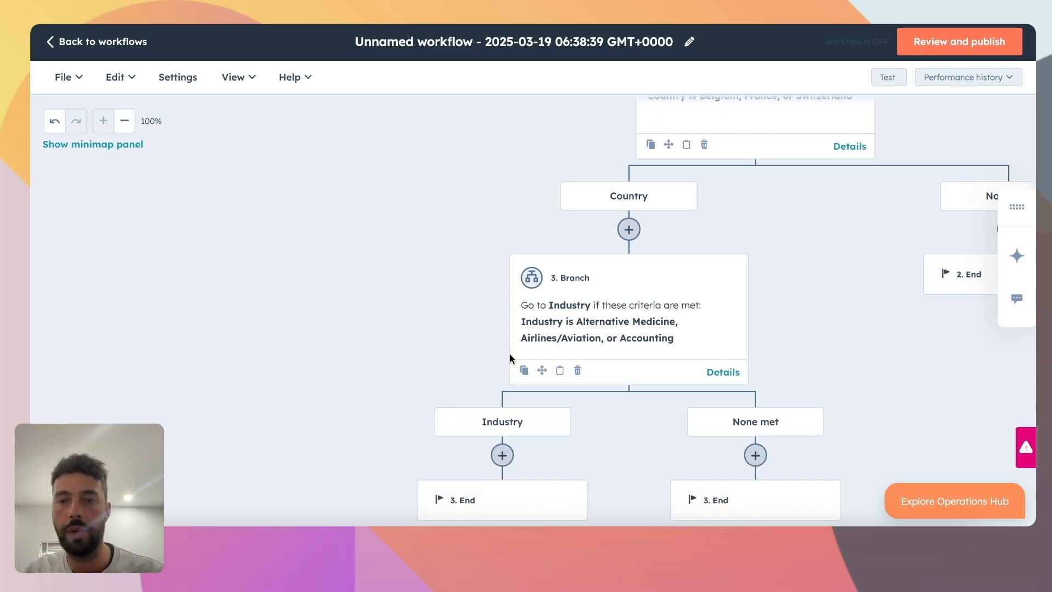
{"action": "scroll", "coordinate": [588, 352], "scroll_direction": "up", "scroll_amount": 10}
{"action": "scroll", "coordinate": [588, 351], "scroll_direction": "down", "scroll_amount": 2}
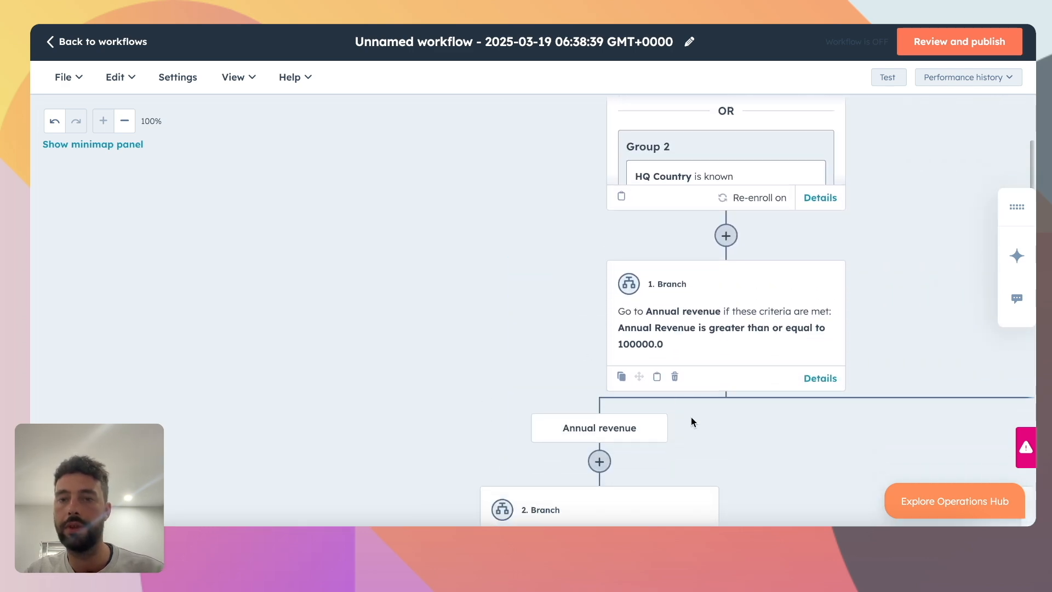
{"action": "scroll", "coordinate": [731, 287], "scroll_direction": "down", "scroll_amount": 2}
{"action": "scroll", "coordinate": [730, 288], "scroll_direction": "down", "scroll_amount": 3}
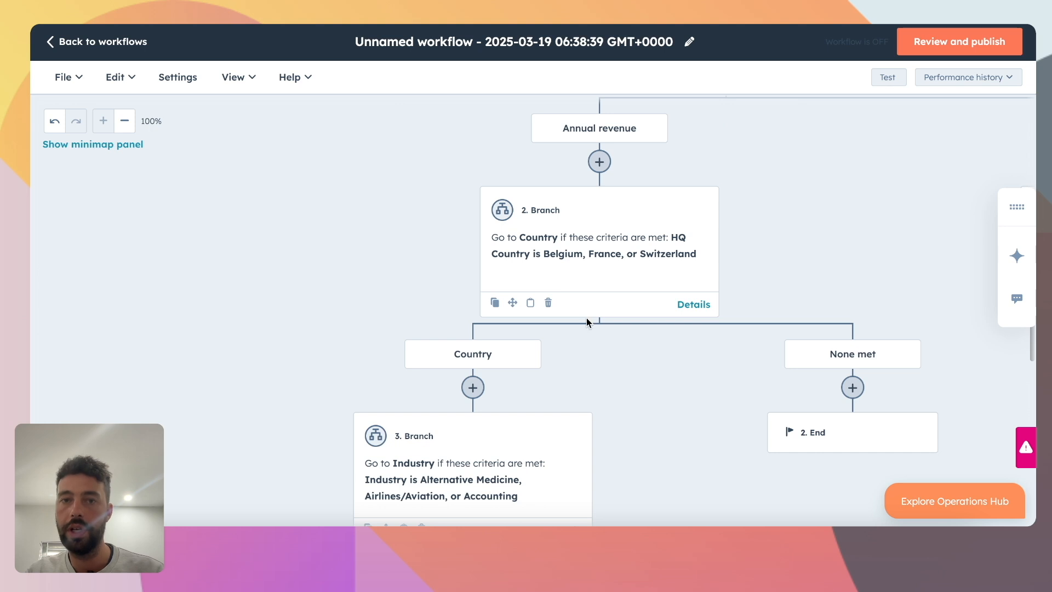
{"action": "scroll", "coordinate": [666, 336], "scroll_direction": "down", "scroll_amount": 5}
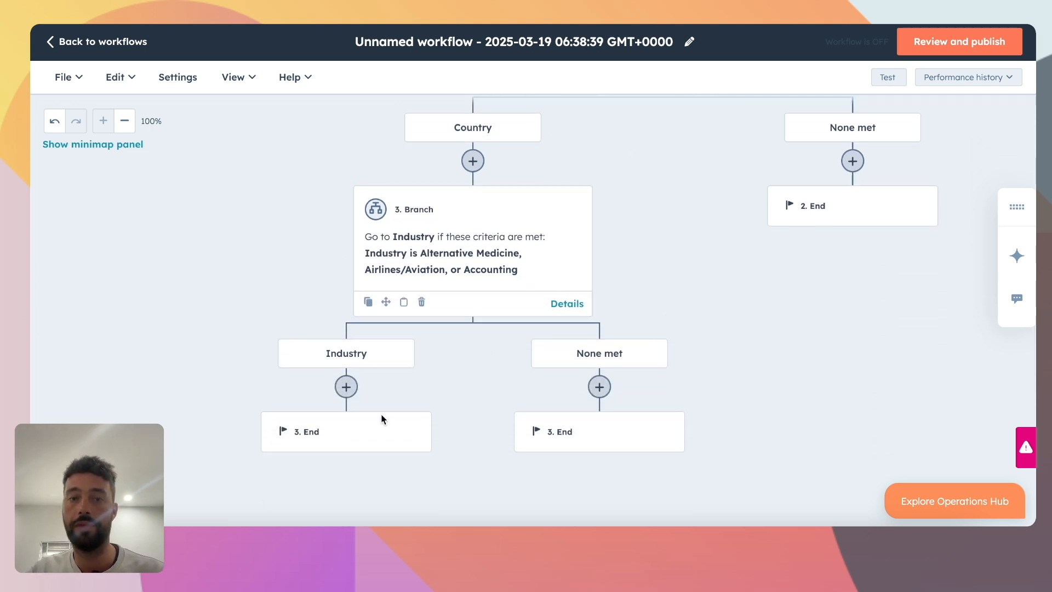
{"action": "left_click", "coordinate": [346, 387]}
{"action": "scroll", "coordinate": [107, 342], "scroll_direction": "down", "scroll_amount": 6}
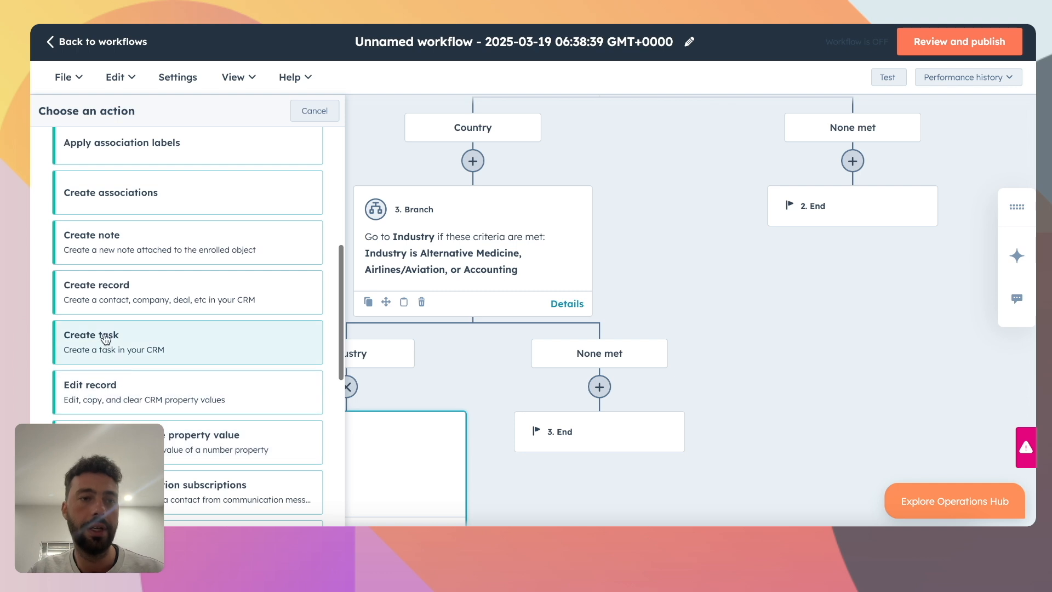
{"action": "left_click", "coordinate": [106, 398]}
Step: Configure the Edit record action to set the Company Tier property to Tier 1, and save it
{"action": "left_click", "coordinate": [121, 244]}
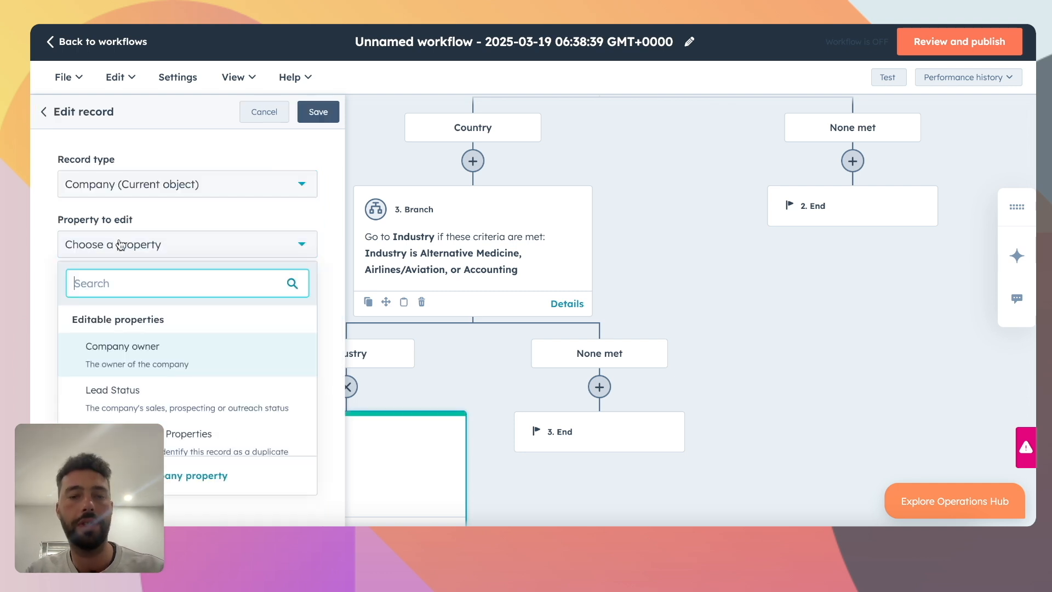
{"action": "type", "text": "tier"}
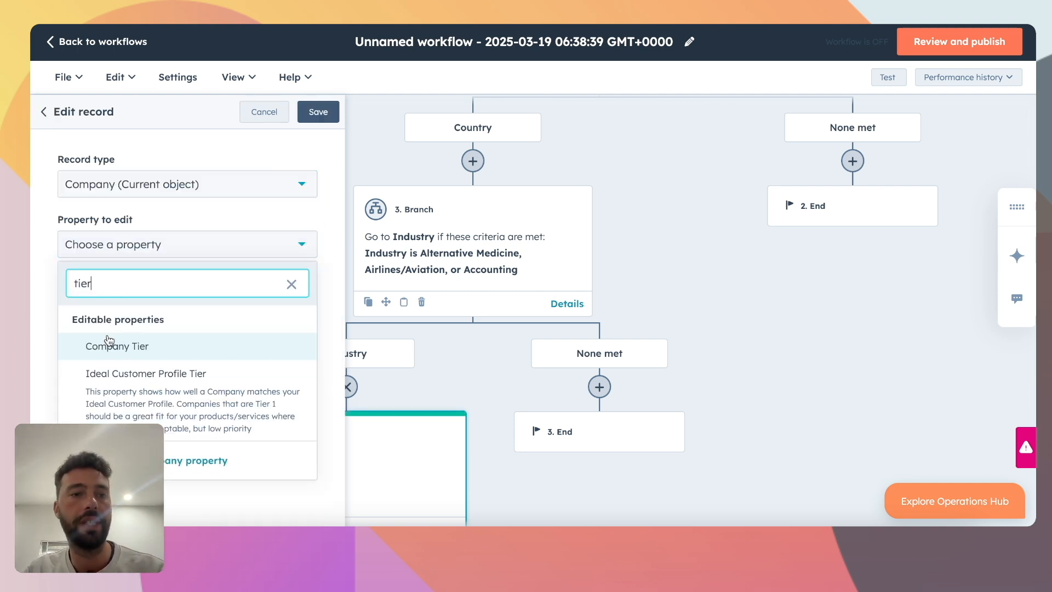
{"action": "left_click", "coordinate": [109, 345]}
{"action": "left_click", "coordinate": [142, 339]}
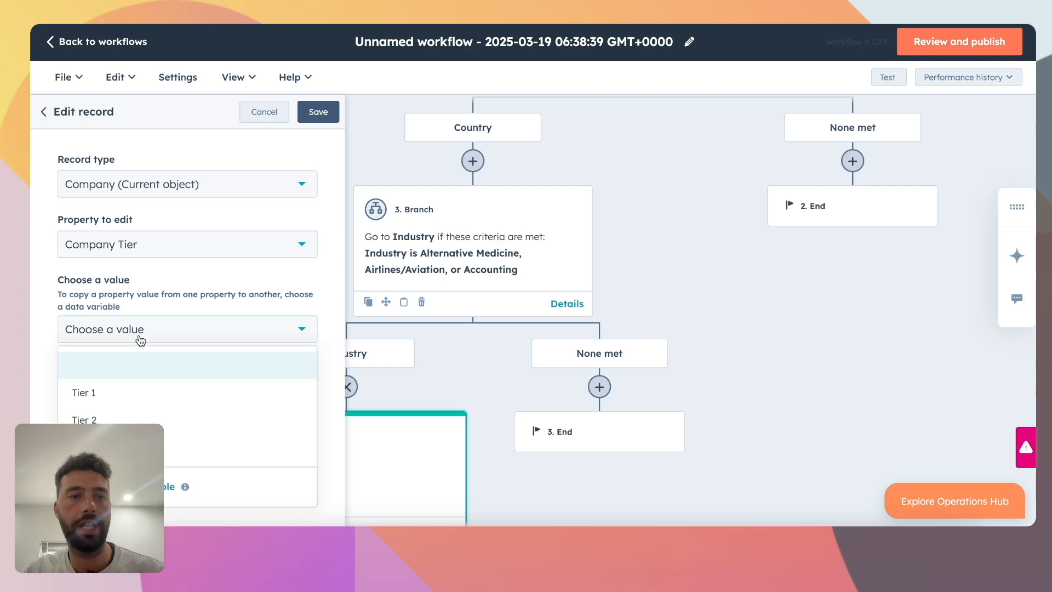
{"action": "left_click", "coordinate": [119, 385]}
{"action": "left_click", "coordinate": [317, 112]}
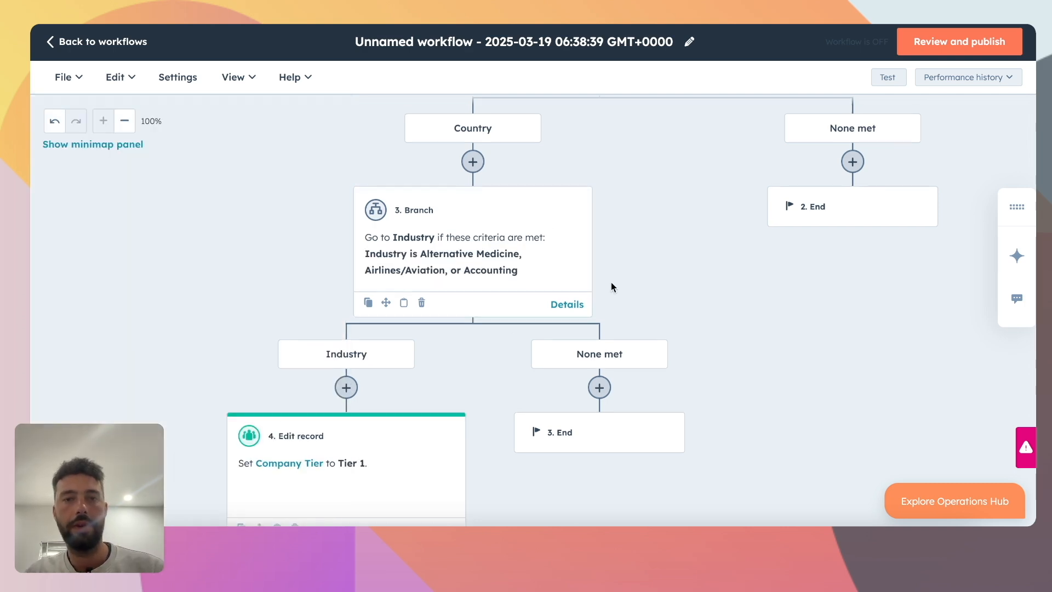
Step: Clone only the Tier 1 Edit record action into the None met path of the Industry branch
{"action": "scroll", "coordinate": [667, 284], "scroll_direction": "up", "scroll_amount": 5}
{"action": "scroll", "coordinate": [322, 275], "scroll_direction": "down", "scroll_amount": 9}
{"action": "scroll", "coordinate": [389, 244], "scroll_direction": "up", "scroll_amount": 10}
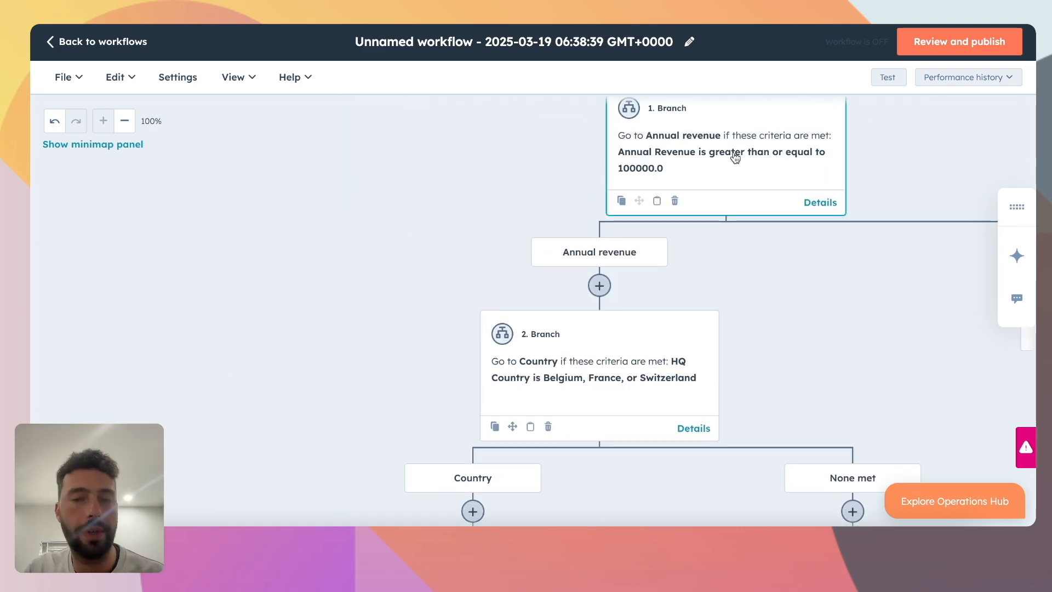
{"action": "scroll", "coordinate": [734, 158], "scroll_direction": "down", "scroll_amount": 2}
{"action": "scroll", "coordinate": [600, 281], "scroll_direction": "down", "scroll_amount": 6}
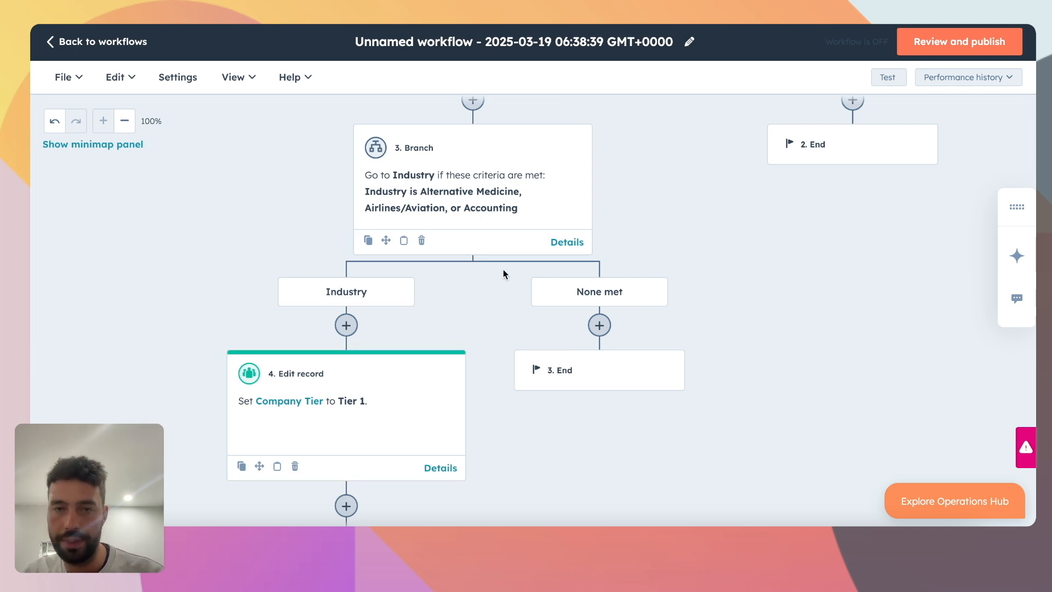
{"action": "left_click", "coordinate": [241, 466]}
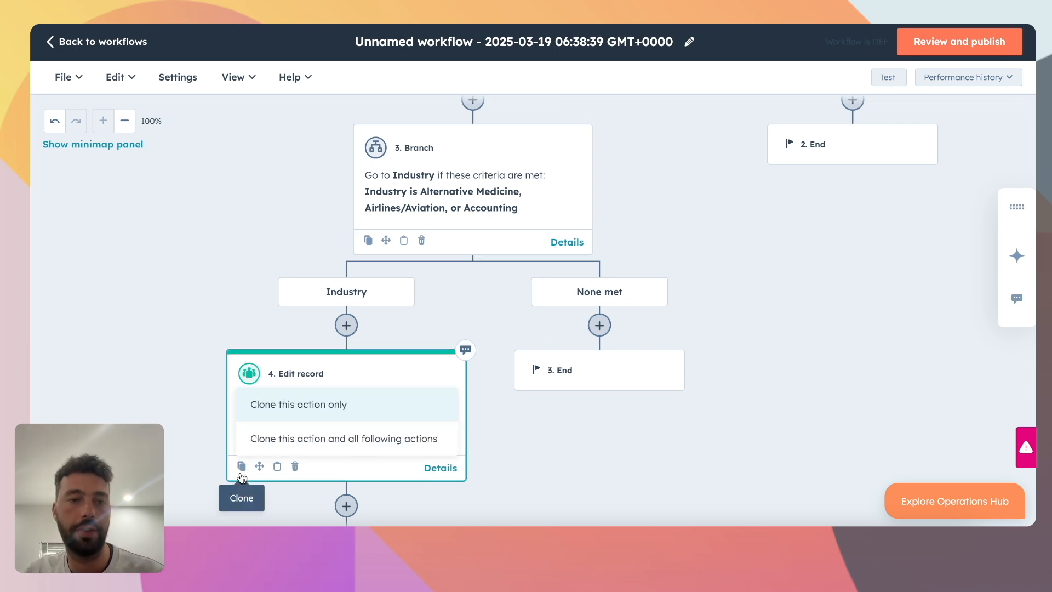
{"action": "left_click", "coordinate": [263, 403]}
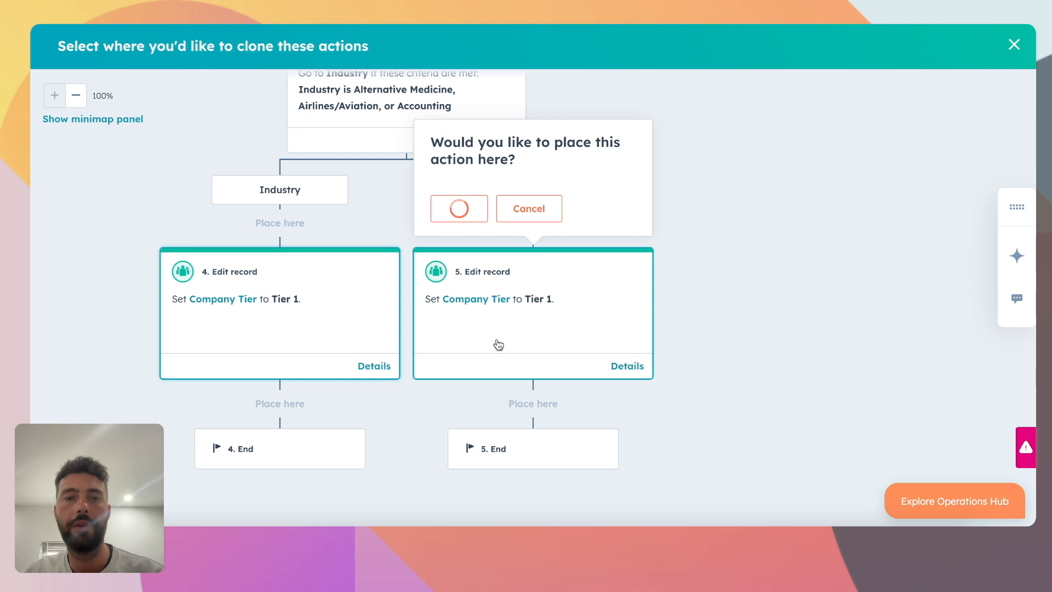
Step: Set the Company Tier value to Tier 2 in the cloned Edit record action under the Industry branch's None met path, and save it
{"action": "left_click", "coordinate": [535, 361]}
{"action": "left_click", "coordinate": [160, 371]}
{"action": "left_click", "coordinate": [141, 259]}
{"action": "left_click", "coordinate": [318, 112]}
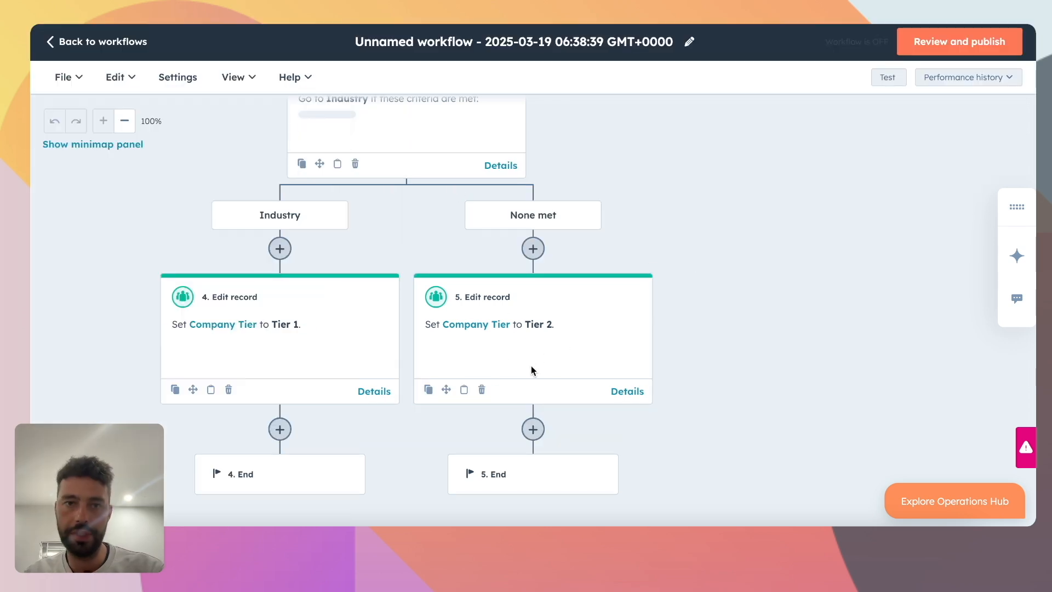
Step: Add an Edit record action under the None met path of the first Annual revenue branch
{"action": "scroll", "coordinate": [532, 371], "scroll_direction": "up", "scroll_amount": 9}
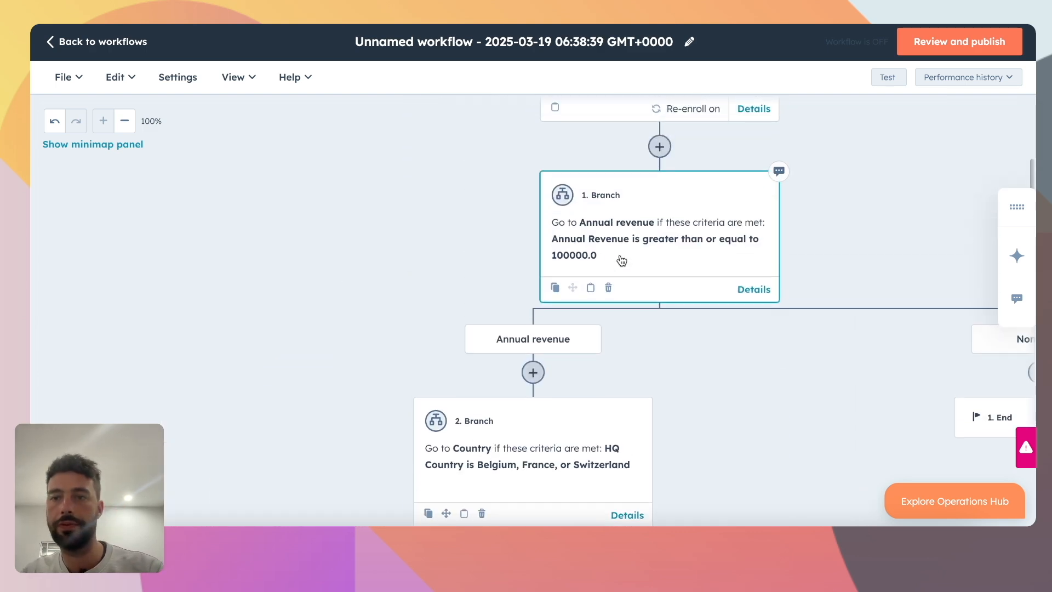
{"action": "scroll", "coordinate": [621, 258], "scroll_direction": "down", "scroll_amount": 2}
{"action": "scroll", "coordinate": [620, 259], "scroll_direction": "down", "scroll_amount": 9}
{"action": "scroll", "coordinate": [620, 259], "scroll_direction": "up", "scroll_amount": 11}
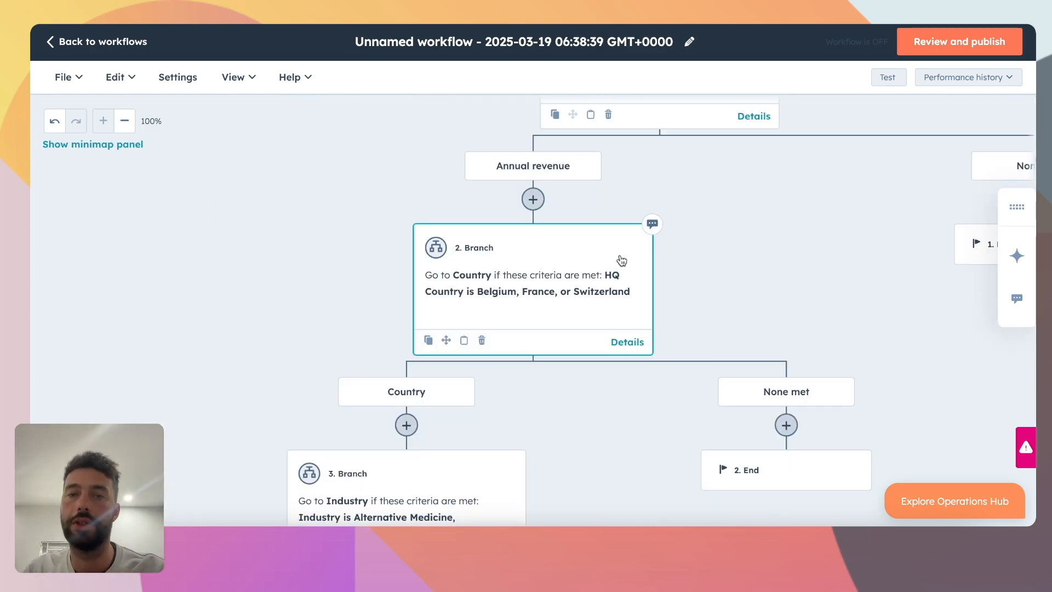
{"action": "scroll", "coordinate": [620, 259], "scroll_direction": "right", "scroll_amount": 3}
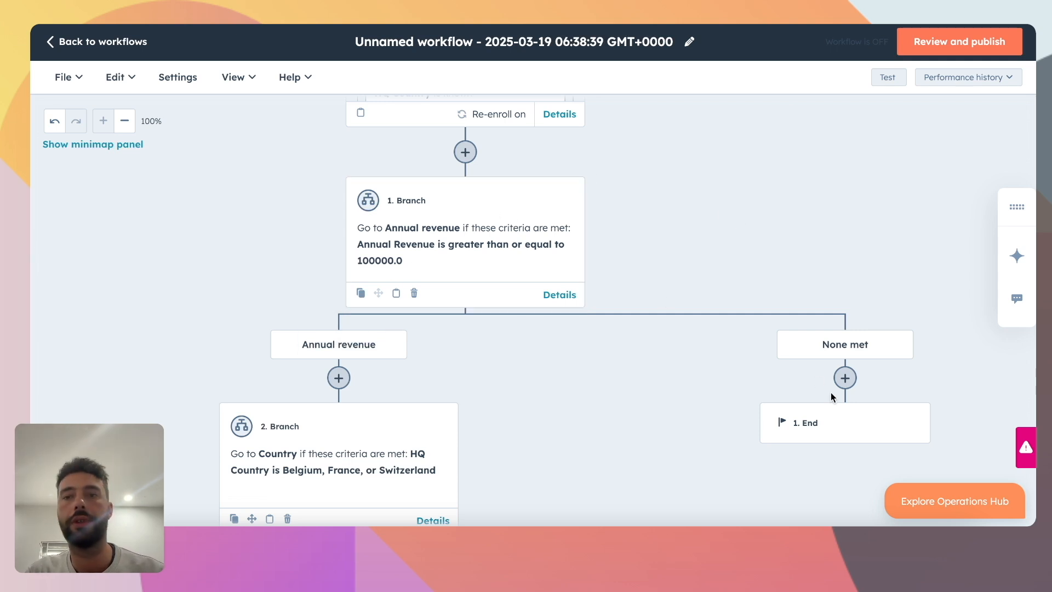
{"action": "scroll", "coordinate": [559, 312], "scroll_direction": "up", "scroll_amount": 2}
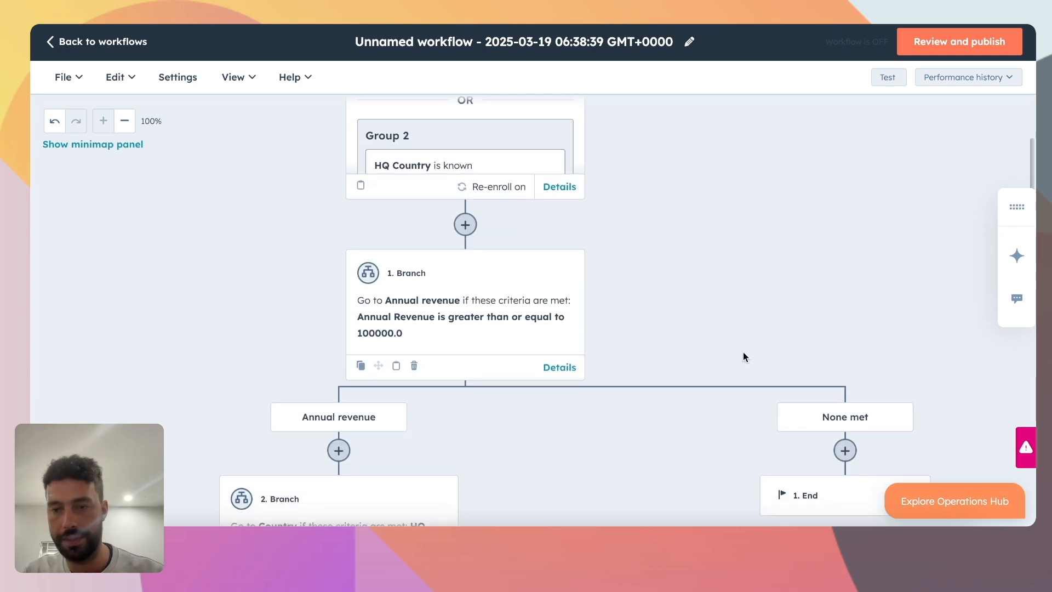
{"action": "scroll", "coordinate": [741, 357], "scroll_direction": "down", "scroll_amount": 6}
{"action": "left_click", "coordinate": [845, 147]}
{"action": "scroll", "coordinate": [299, 220], "scroll_direction": "down", "scroll_amount": 3}
{"action": "scroll", "coordinate": [129, 282], "scroll_direction": "down", "scroll_amount": 2}
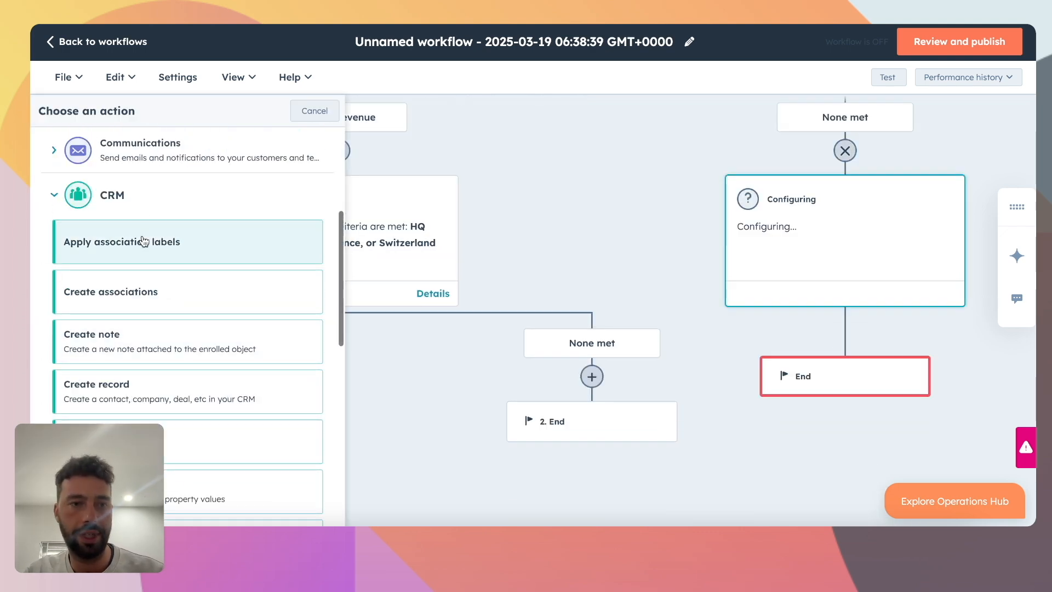
{"action": "left_click", "coordinate": [112, 489]}
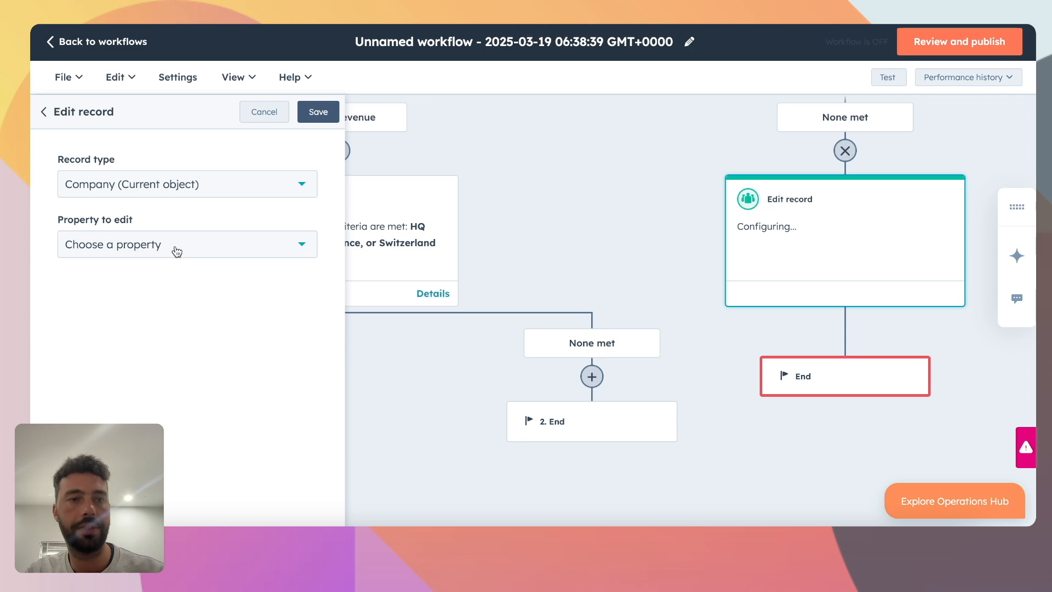
Step: Configure the new Edit record action to set the Company Tier property to Tier 3, and save it
{"action": "left_click", "coordinate": [179, 245]}
{"action": "type", "text": "comp"}
{"action": "type", "text": "a"}
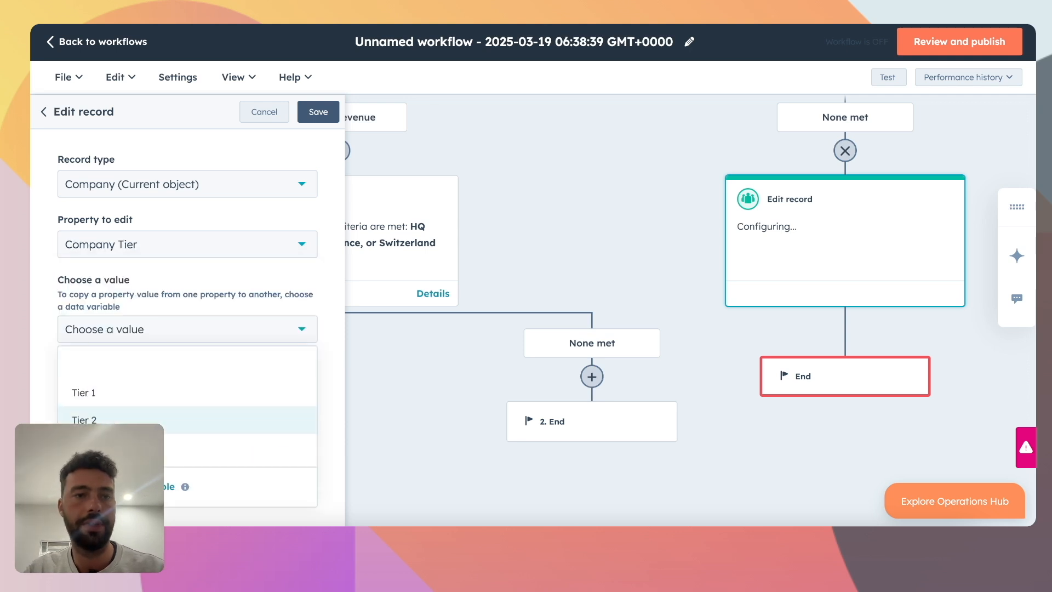
{"action": "left_click", "coordinate": [139, 447]}
{"action": "left_click", "coordinate": [311, 118]}
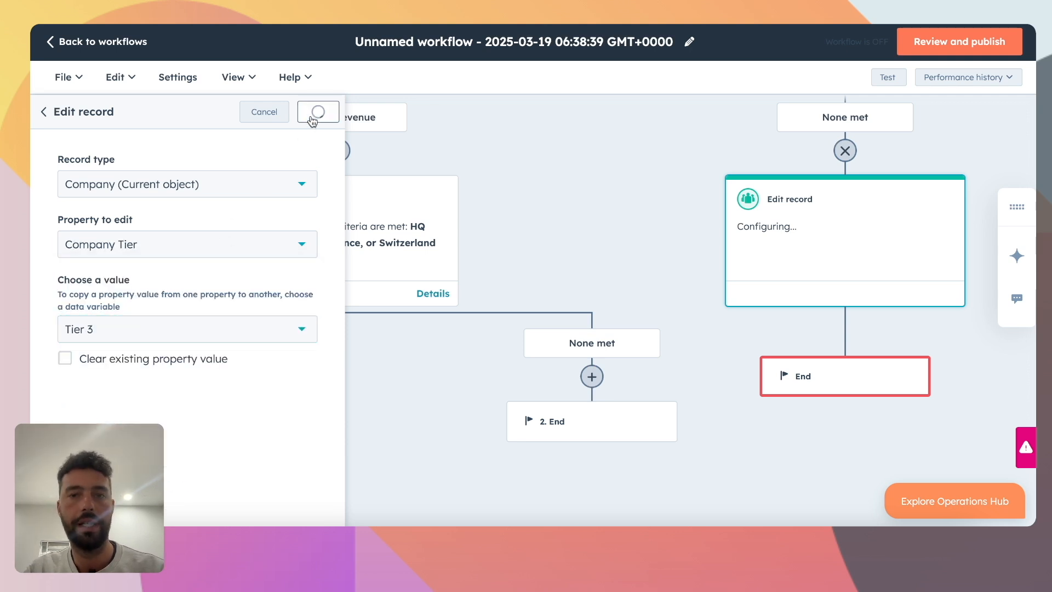
Step: Add a filter-based branch action under the Country branch's None met path and name its first branch "annual revenue"
{"action": "scroll", "coordinate": [590, 301], "scroll_direction": "down", "scroll_amount": 4}
{"action": "scroll", "coordinate": [590, 302], "scroll_direction": "up", "scroll_amount": 3}
{"action": "scroll", "coordinate": [417, 263], "scroll_direction": "up", "scroll_amount": 2}
{"action": "scroll", "coordinate": [577, 253], "scroll_direction": "up", "scroll_amount": 2}
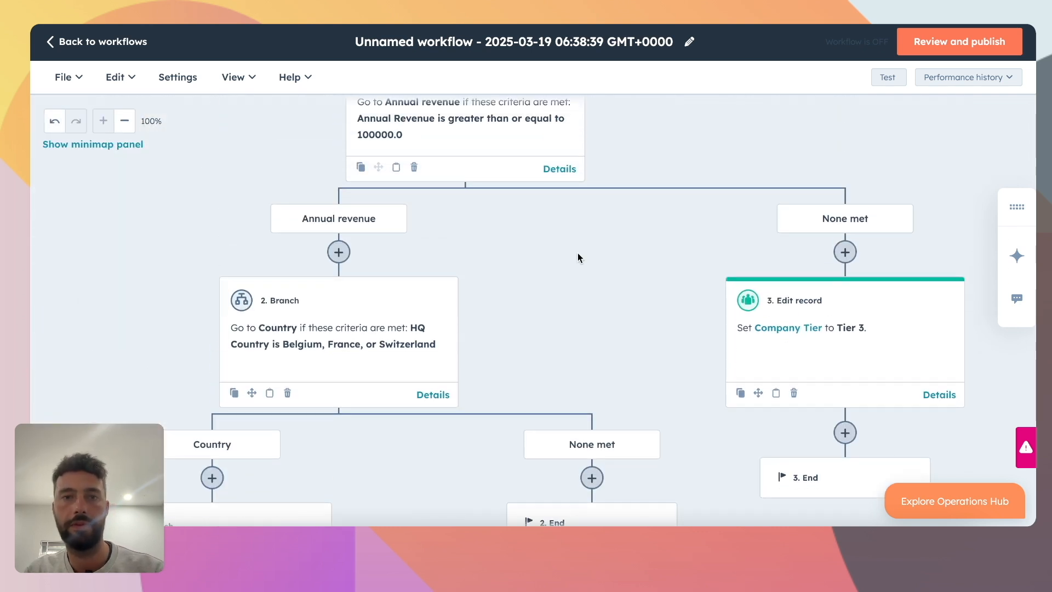
{"action": "scroll", "coordinate": [425, 150], "scroll_direction": "down", "scroll_amount": 3}
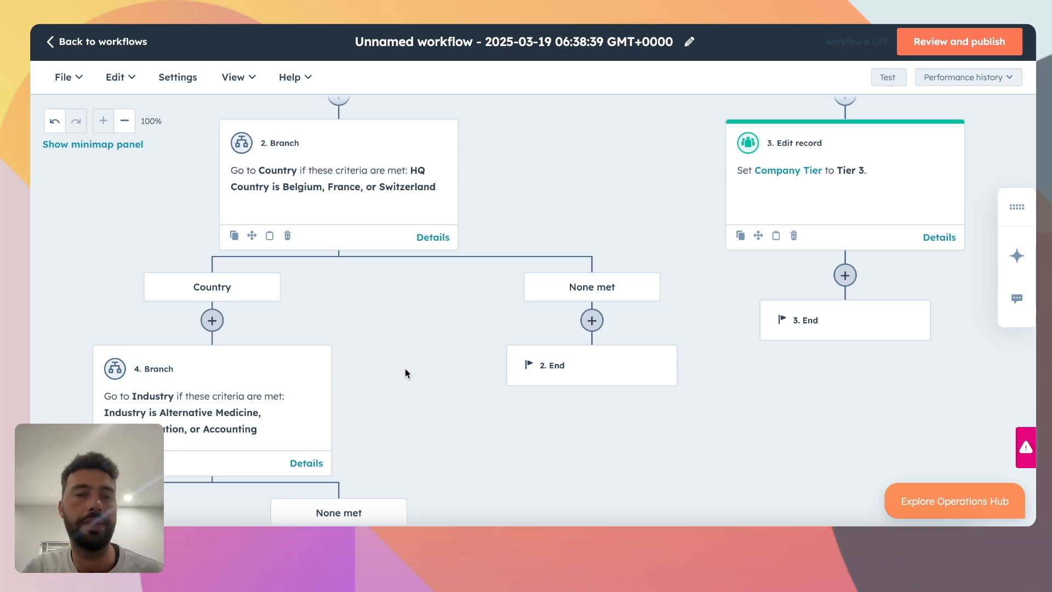
{"action": "left_click", "coordinate": [592, 320]}
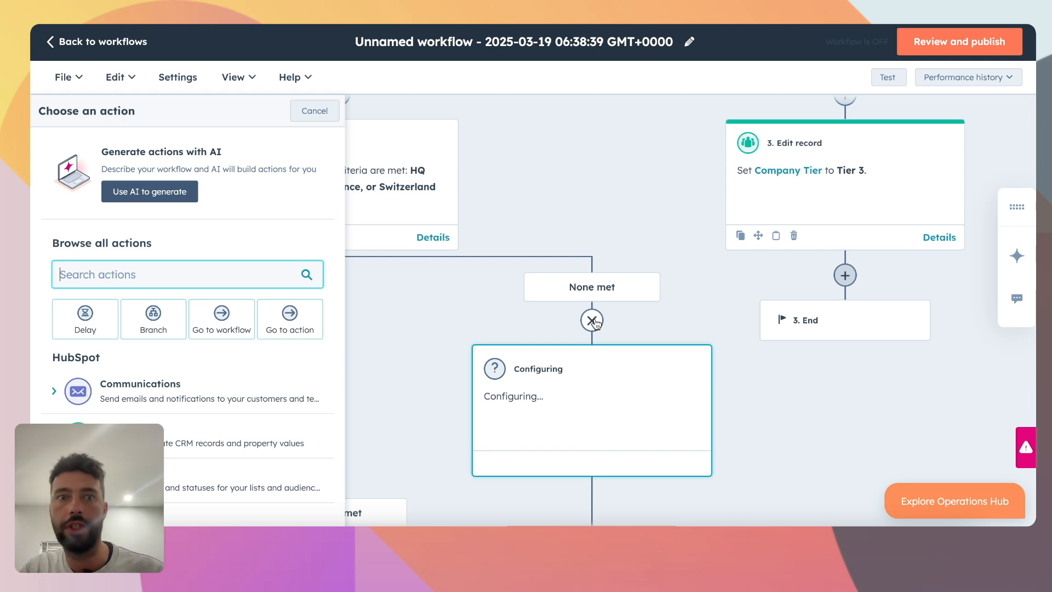
{"action": "left_click", "coordinate": [153, 318]}
{"action": "left_click", "coordinate": [136, 269]}
{"action": "type", "text": "annual revenue"}
Step: Give the annual revenue branch the criterion Annual revenue is greater than or equal to 1,000,000, and save the branch
{"action": "left_click", "coordinate": [164, 362]}
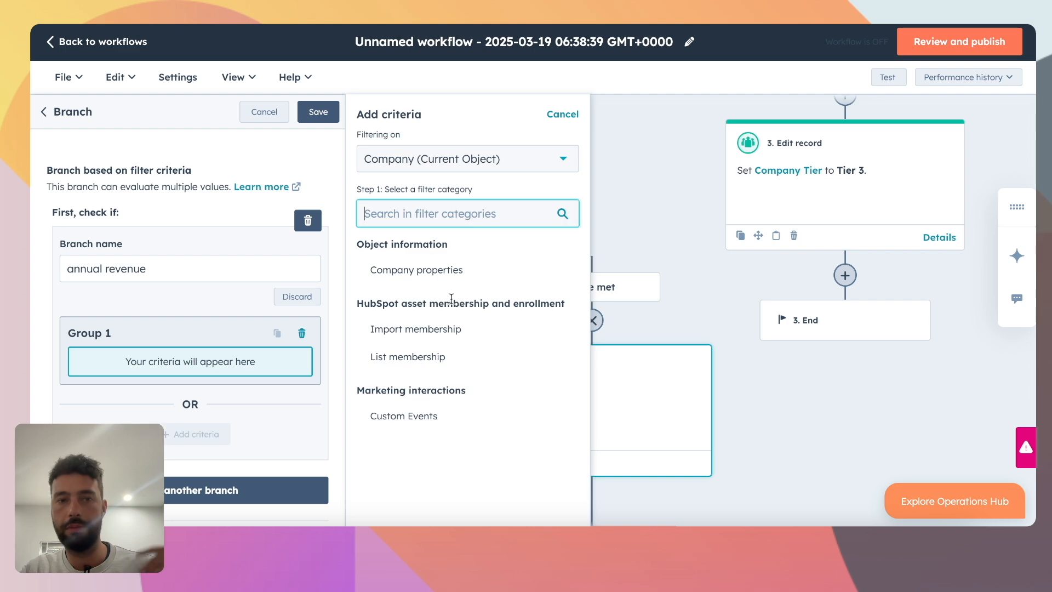
{"action": "left_click", "coordinate": [481, 276]}
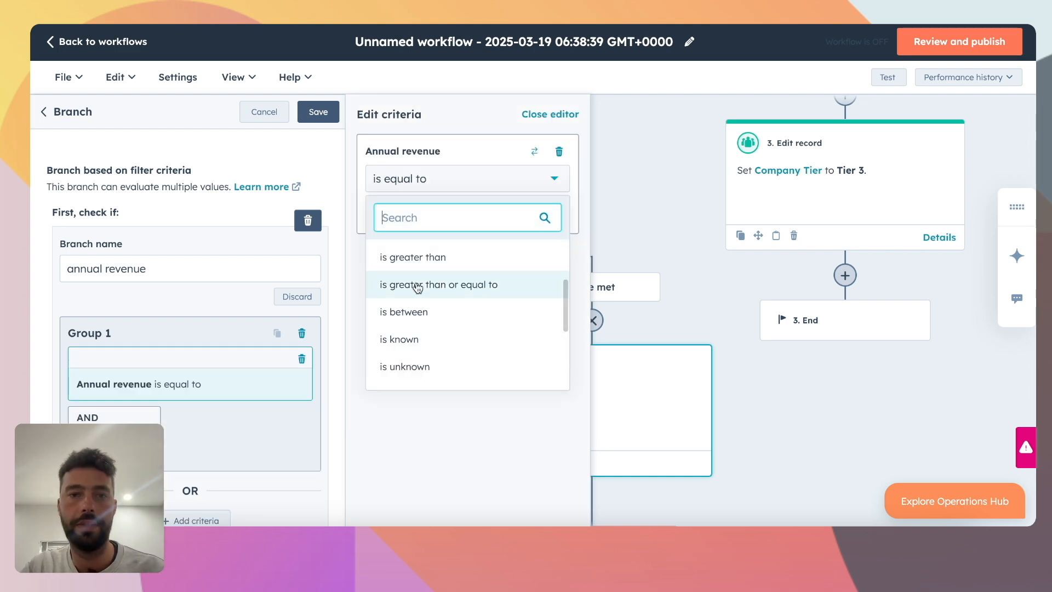
{"action": "left_click", "coordinate": [437, 284]}
{"action": "left_click", "coordinate": [403, 212]}
{"action": "type", "text": "1000000"}
{"action": "left_click", "coordinate": [316, 112]}
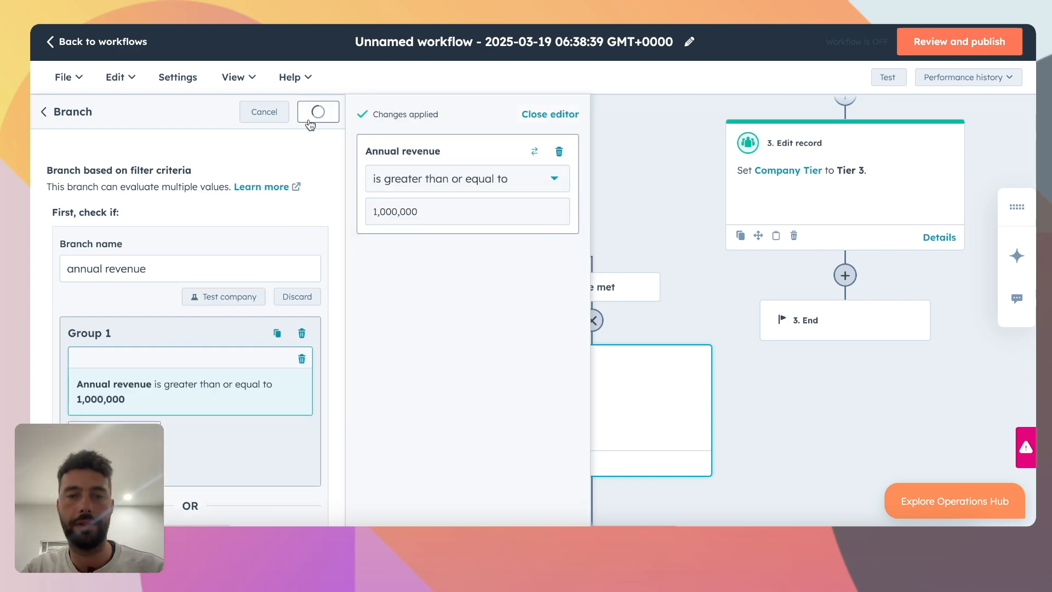
Step: Add an Edit record action under the annual revenue path of the new 1,000,000 branch
{"action": "scroll", "coordinate": [524, 206], "scroll_direction": "up", "scroll_amount": 5}
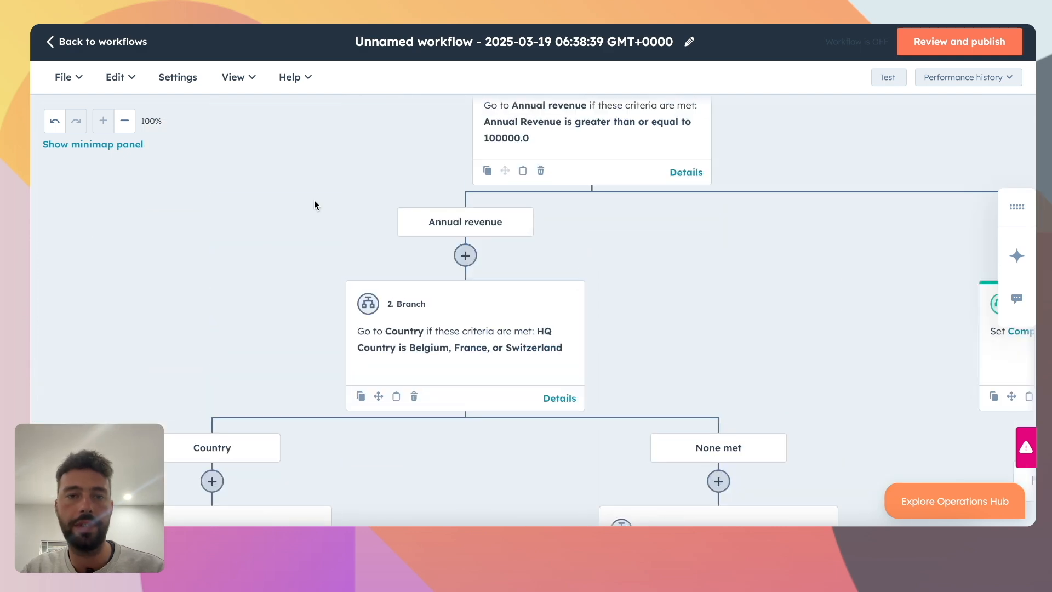
{"action": "scroll", "coordinate": [659, 346], "scroll_direction": "down", "scroll_amount": 5}
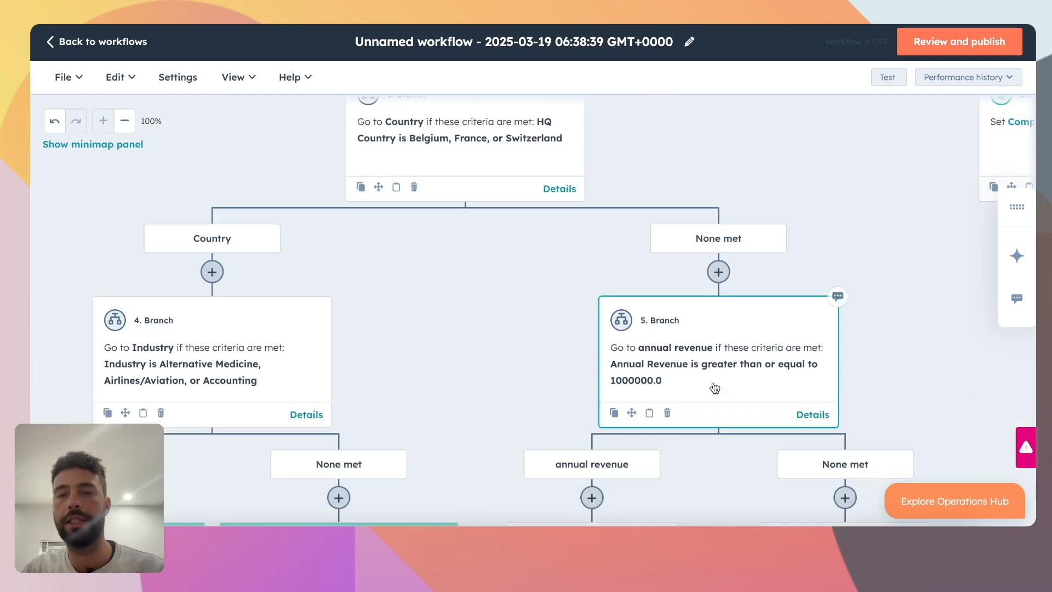
{"action": "scroll", "coordinate": [712, 383], "scroll_direction": "down", "scroll_amount": 4}
{"action": "mouse_move", "coordinate": [634, 355]}
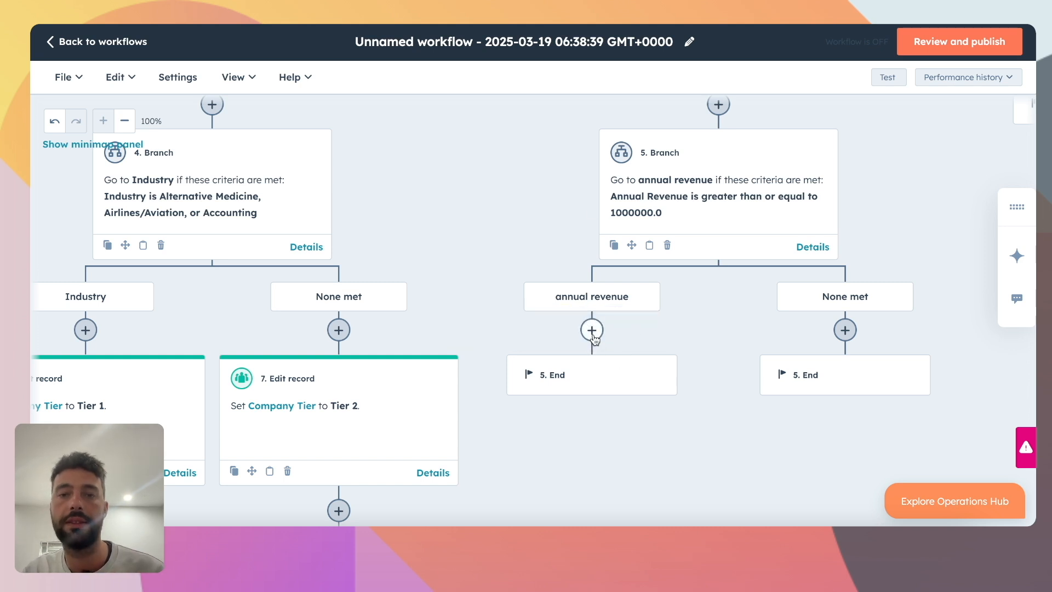
{"action": "left_click", "coordinate": [592, 330]}
{"action": "left_click", "coordinate": [228, 444]}
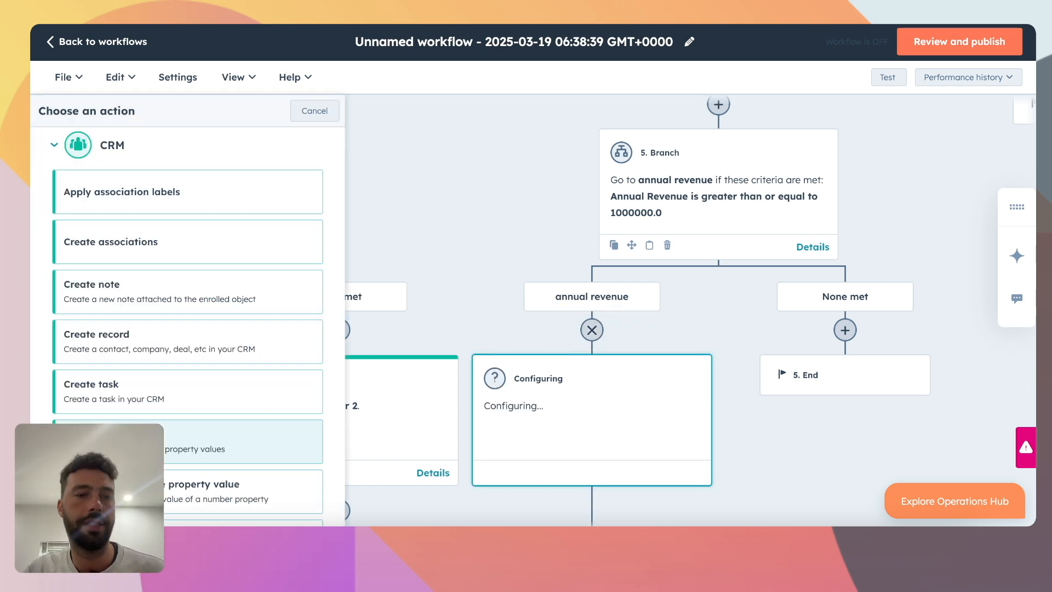
{"action": "left_click", "coordinate": [227, 447]}
Step: Configure the annual revenue path's Edit record action to set the Company Tier property to Tier 2, and save it
{"action": "left_click", "coordinate": [145, 251]}
{"action": "type", "text": "company"}
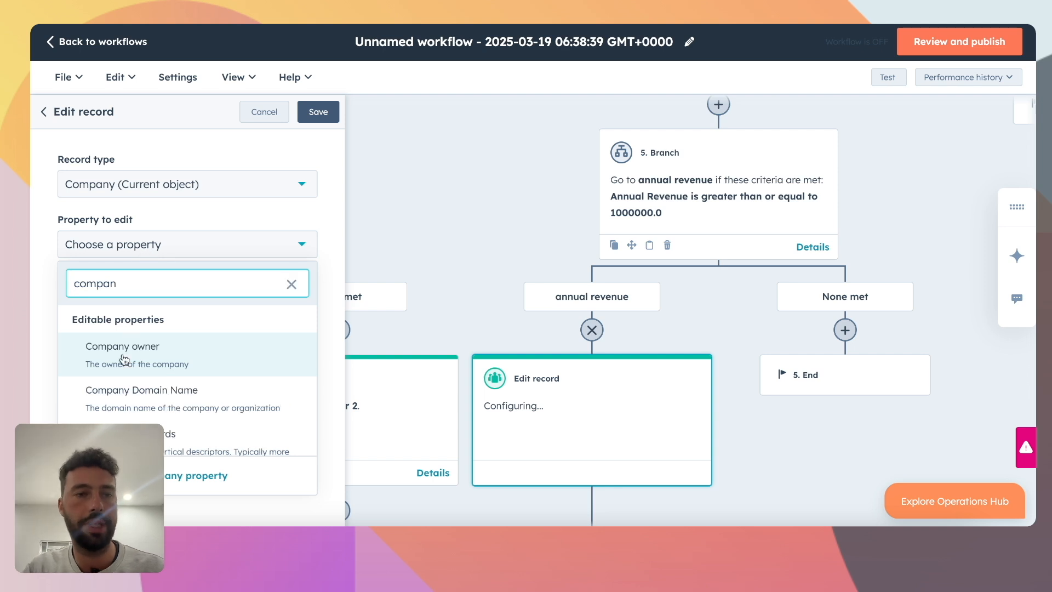
{"action": "left_click", "coordinate": [125, 356]}
{"action": "left_click", "coordinate": [159, 328]}
{"action": "left_click", "coordinate": [93, 418]}
{"action": "left_click", "coordinate": [301, 113]}
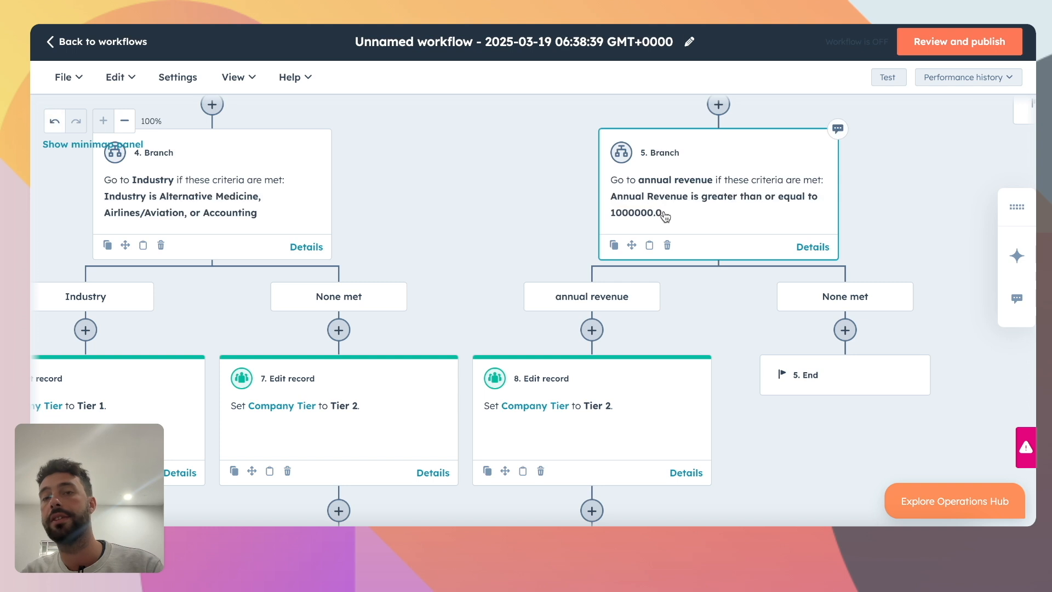
Step: Clone the annual revenue path's Edit record action into the None met path of the same branch
{"action": "scroll", "coordinate": [701, 255], "scroll_direction": "down", "scroll_amount": 1}
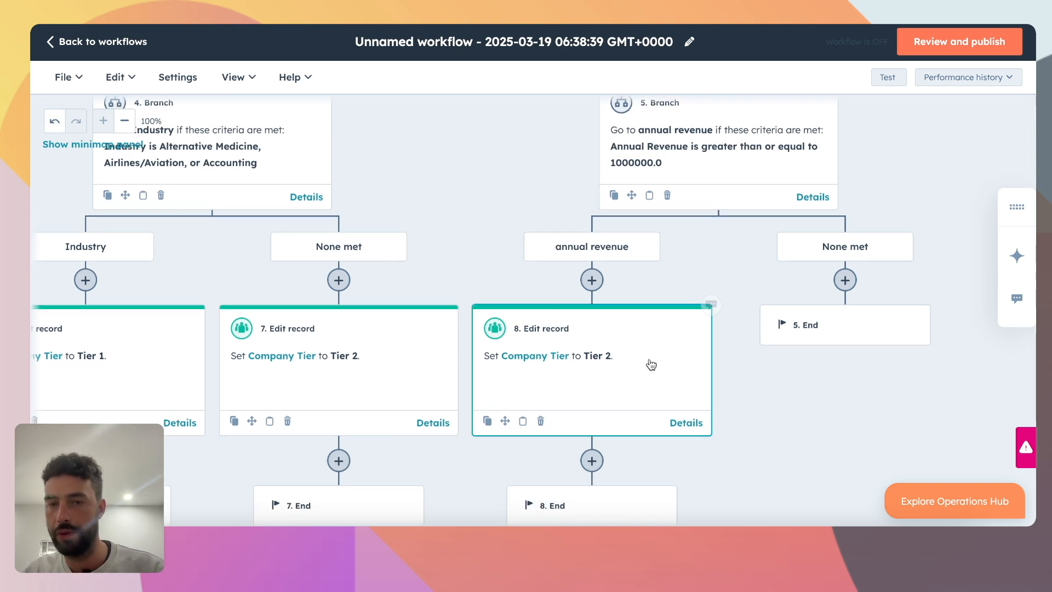
{"action": "left_click", "coordinate": [487, 421]}
{"action": "left_click", "coordinate": [540, 453]}
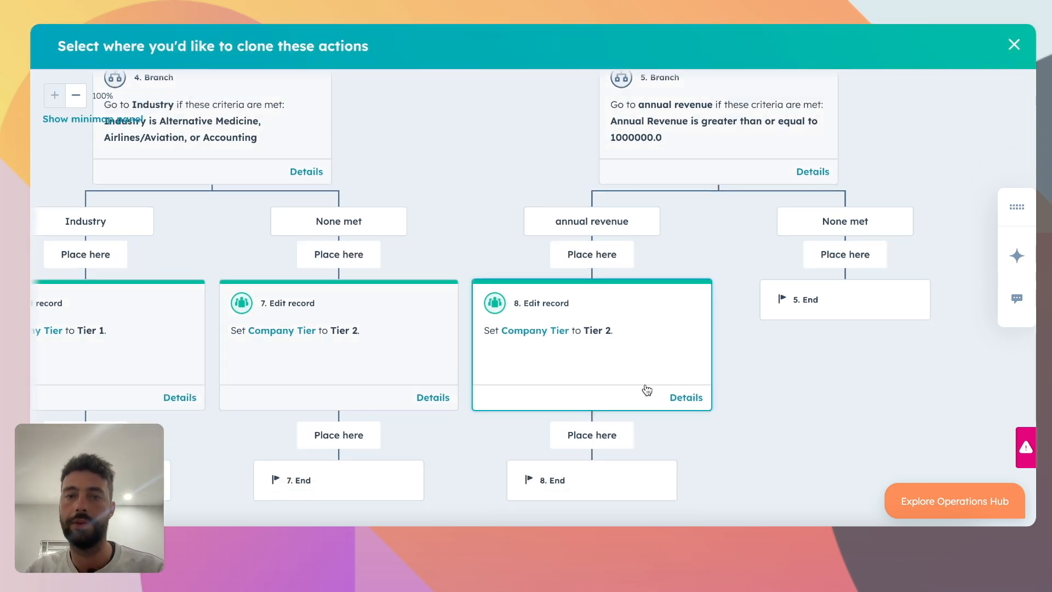
{"action": "left_click", "coordinate": [852, 264]}
{"action": "left_click", "coordinate": [459, 209]}
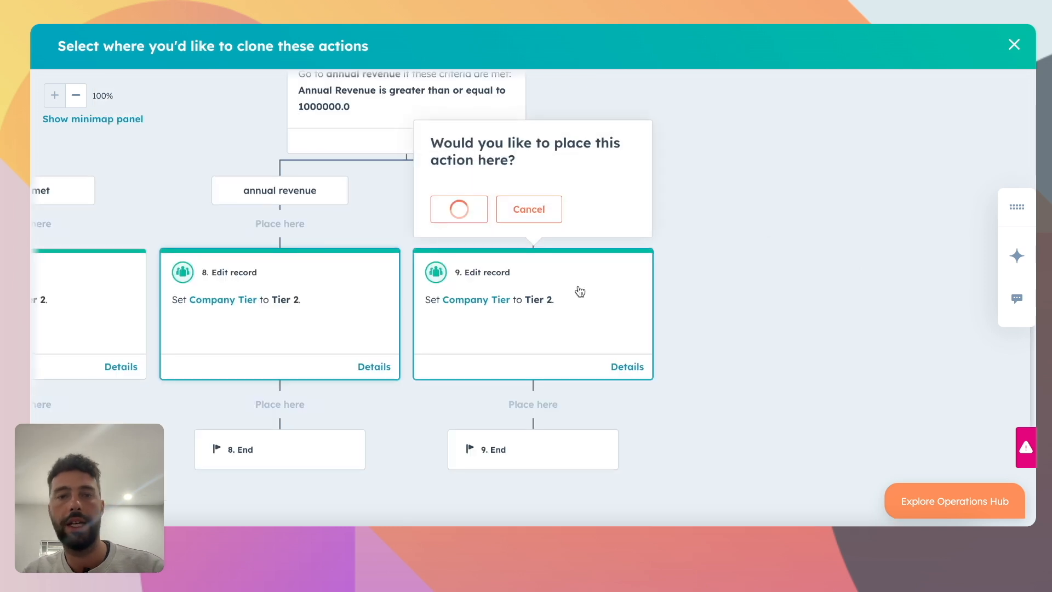
Step: Set the Company Tier value to Tier 3 in the clone under the 1,000,000 branch's None met path, and save it
{"action": "left_click", "coordinate": [510, 361]}
{"action": "left_click", "coordinate": [126, 370]}
{"action": "left_click", "coordinate": [101, 283]}
{"action": "left_click", "coordinate": [328, 114]}
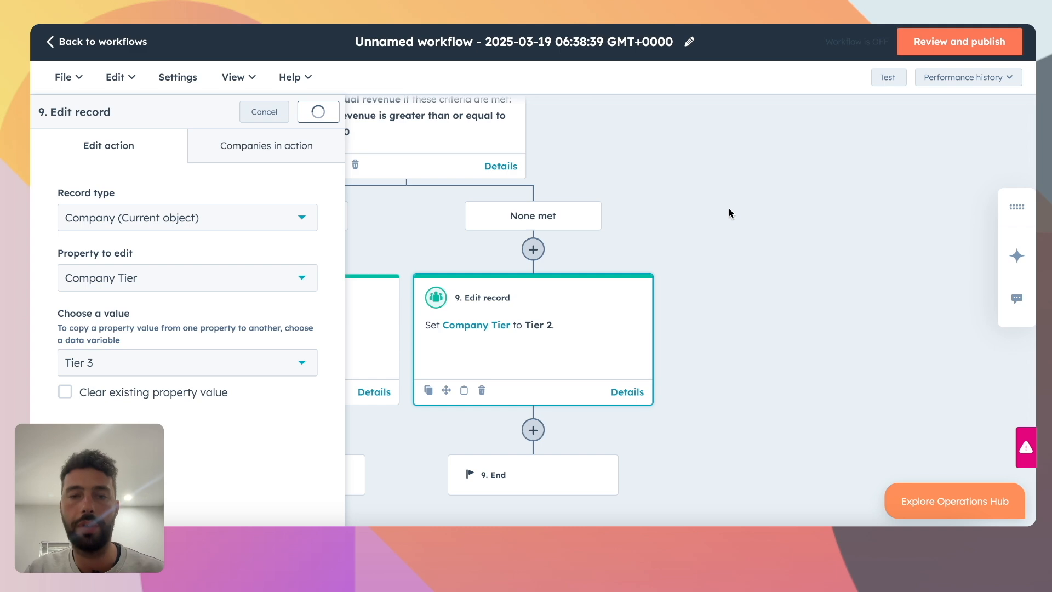
Step: Review the whole workflow from the enrollment trigger through every branch and its Company Tier assignment
{"action": "scroll", "coordinate": [729, 212], "scroll_direction": "up", "scroll_amount": 9}
{"action": "scroll", "coordinate": [729, 212], "scroll_direction": "down", "scroll_amount": 4}
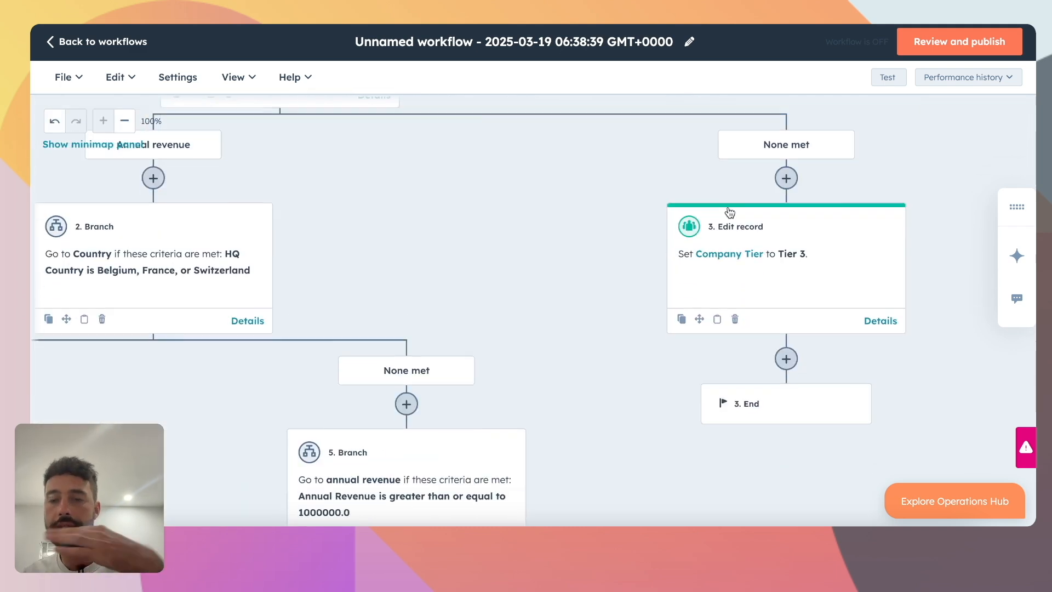
{"action": "scroll", "coordinate": [730, 212], "scroll_direction": "left", "scroll_amount": 9}
{"action": "scroll", "coordinate": [730, 212], "scroll_direction": "down", "scroll_amount": 3}
{"action": "scroll", "coordinate": [730, 212], "scroll_direction": "up", "scroll_amount": 6}
{"action": "scroll", "coordinate": [730, 212], "scroll_direction": "right", "scroll_amount": 8}
{"action": "scroll", "coordinate": [232, 359], "scroll_direction": "left", "scroll_amount": 8}
{"action": "scroll", "coordinate": [232, 360], "scroll_direction": "down", "scroll_amount": 8}
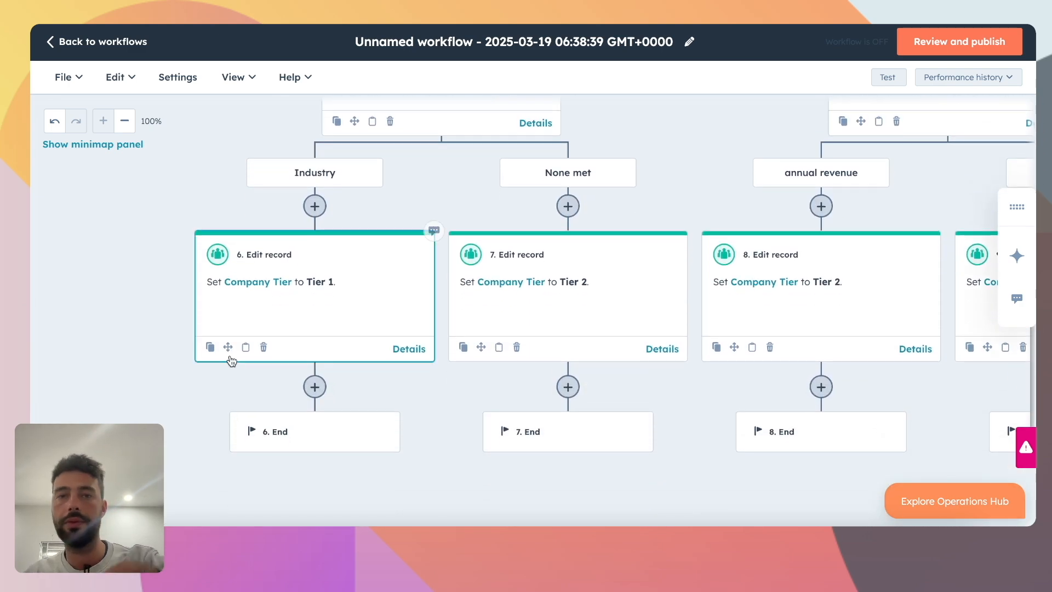
{"action": "scroll", "coordinate": [232, 360], "scroll_direction": "right", "scroll_amount": 5}
{"action": "scroll", "coordinate": [232, 360], "scroll_direction": "left", "scroll_amount": 5}
{"action": "scroll", "coordinate": [231, 360], "scroll_direction": "up", "scroll_amount": 10}
{"action": "scroll", "coordinate": [232, 360], "scroll_direction": "down", "scroll_amount": 2}
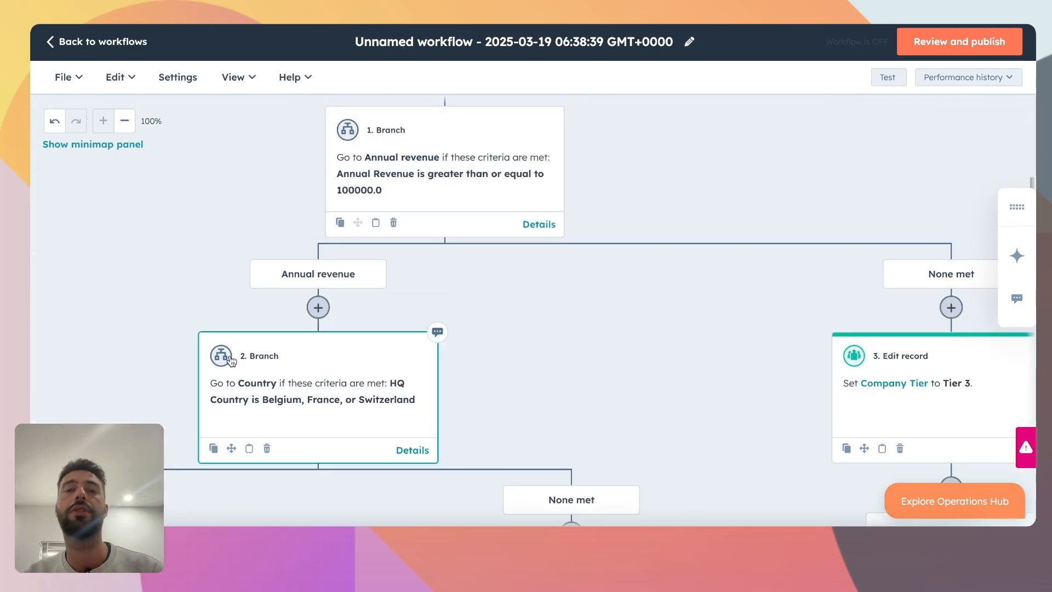
{"action": "scroll", "coordinate": [231, 360], "scroll_direction": "up", "scroll_amount": 5}
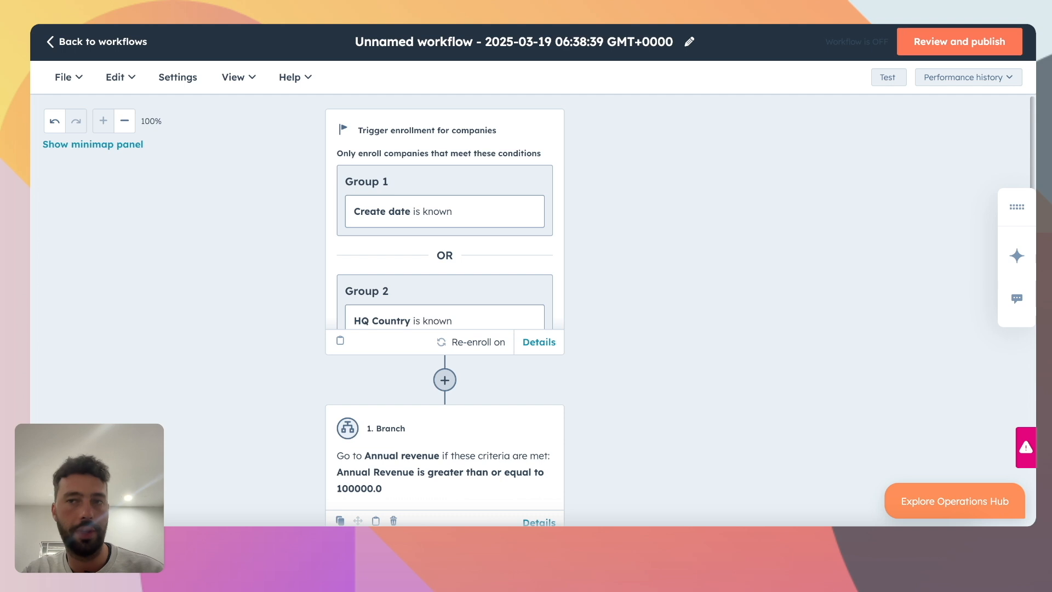
Step: Publish the workflow, choosing to enroll companies that already meet the enrollment criteria immediately when it is turned on
{"action": "left_click", "coordinate": [919, 36]}
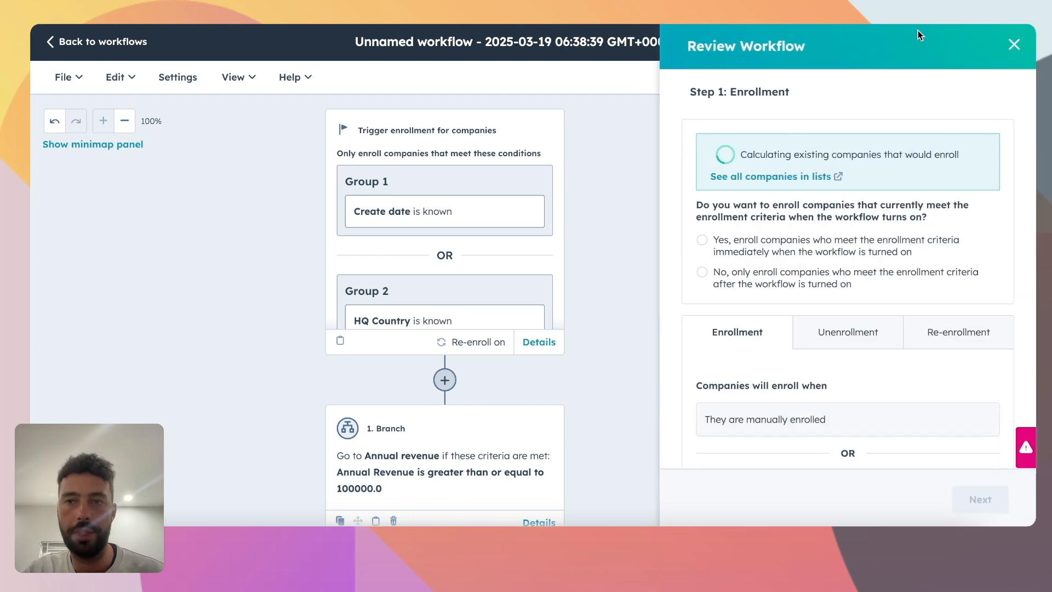
{"action": "left_click", "coordinate": [702, 240]}
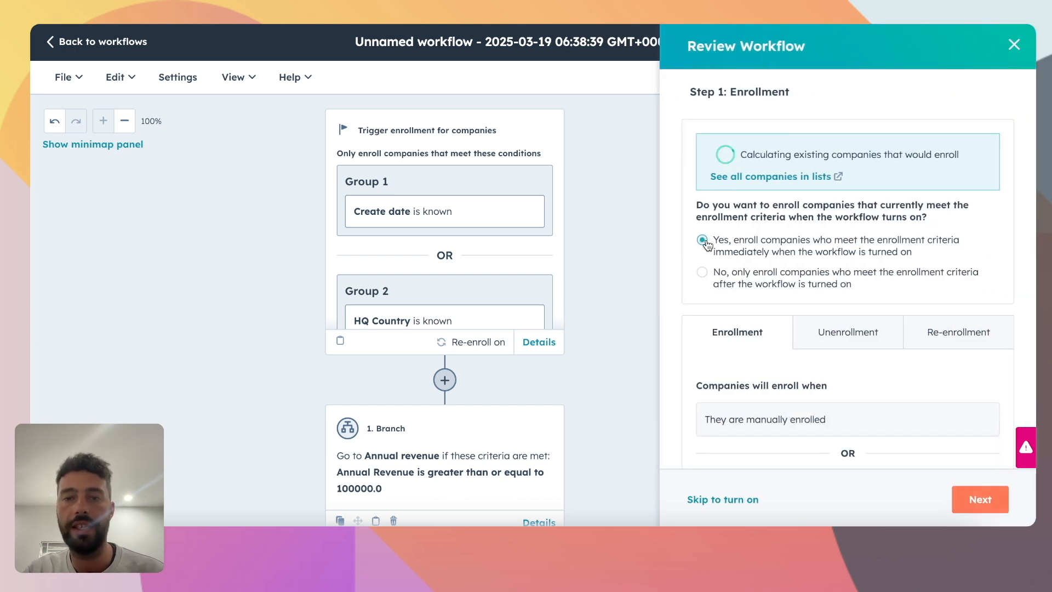
{"action": "left_click", "coordinate": [980, 500]}
{"action": "left_click", "coordinate": [979, 499]}
{"action": "left_click", "coordinate": [979, 499]}
{"action": "left_click", "coordinate": [978, 507]}
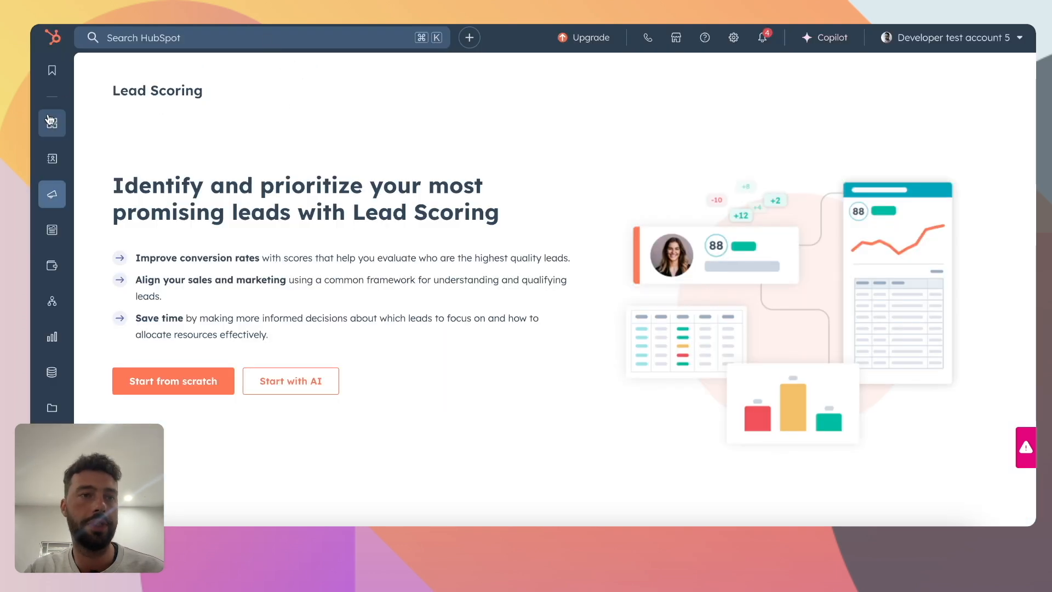
Step: Create a company fit score from scratch in Lead Scoring
{"action": "mouse_move", "coordinate": [49, 196]}
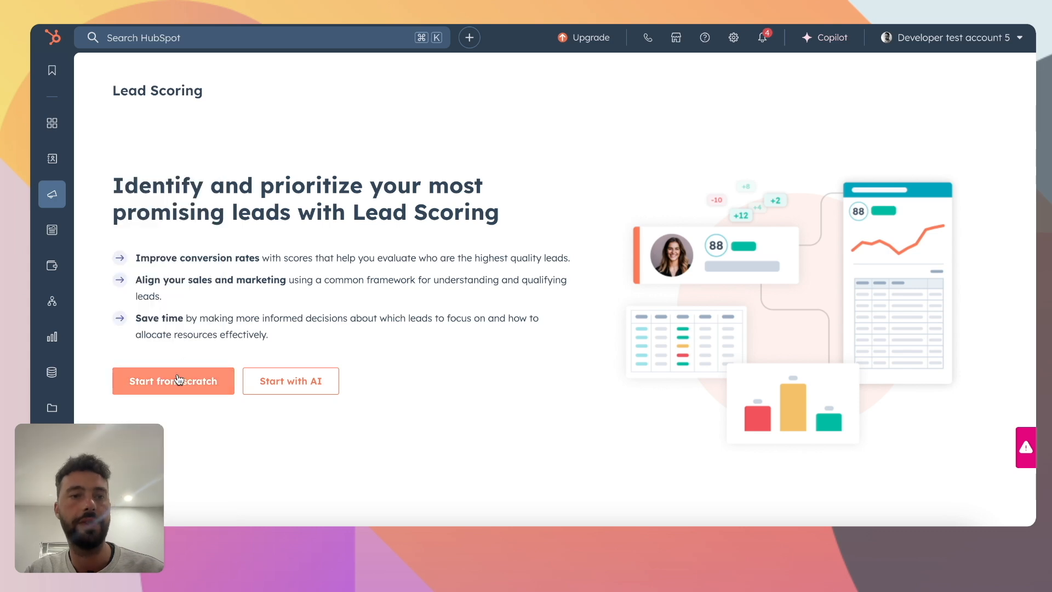
{"action": "left_click", "coordinate": [181, 380]}
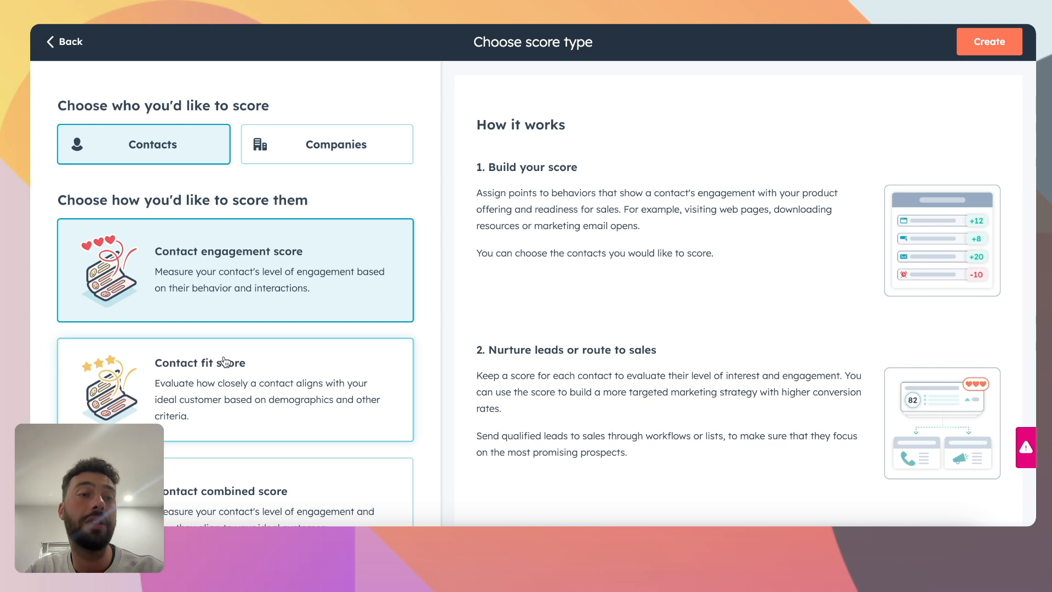
{"action": "left_click", "coordinate": [341, 147]}
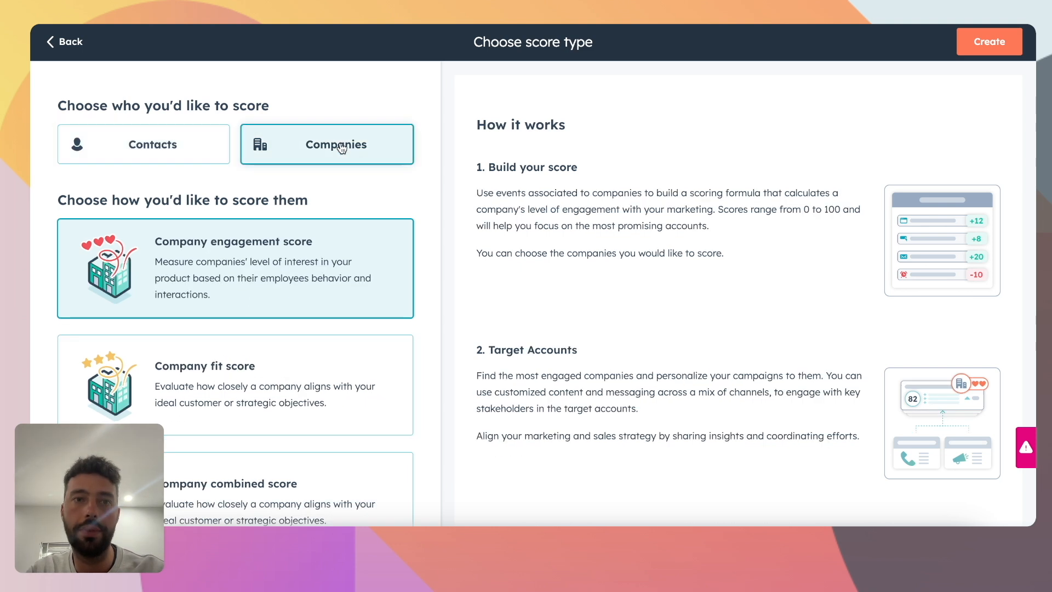
{"action": "left_click", "coordinate": [308, 377]}
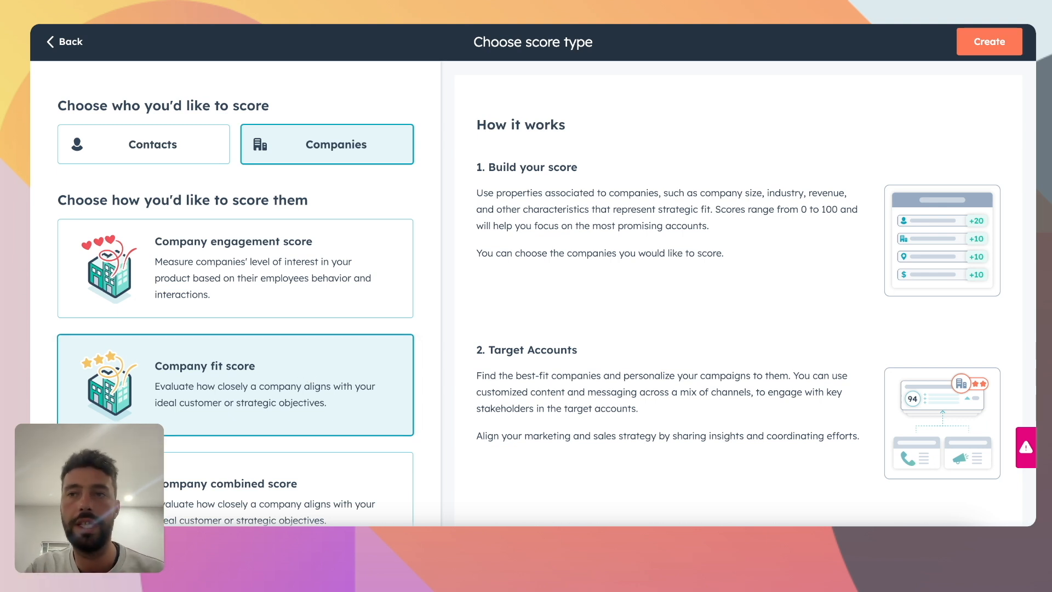
{"action": "left_click", "coordinate": [978, 52]}
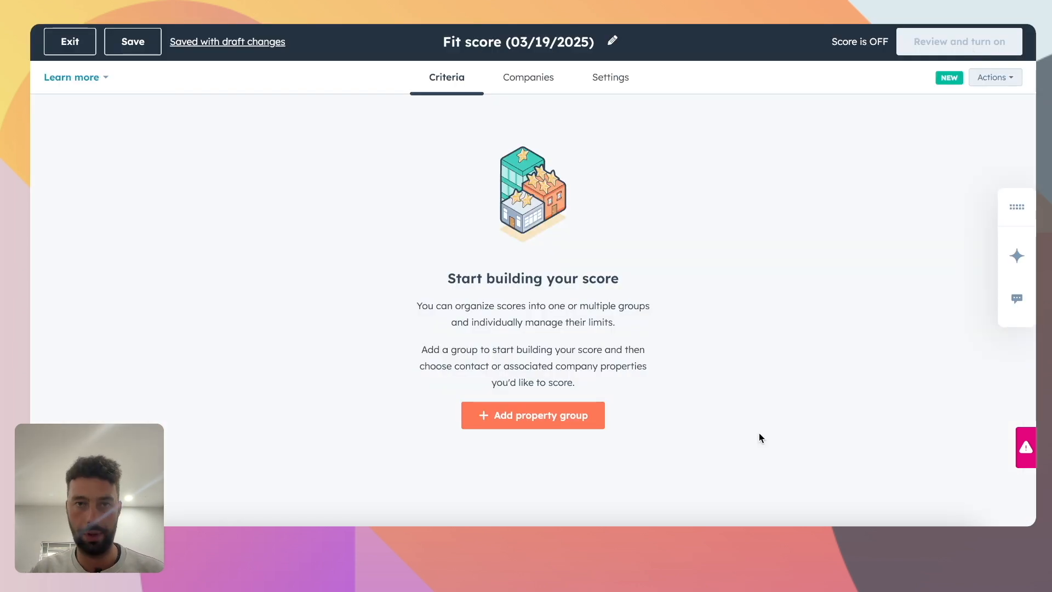
Step: Rename the score as Company Fit score
{"action": "left_click", "coordinate": [611, 40]}
{"action": "type", "text": "Company "}
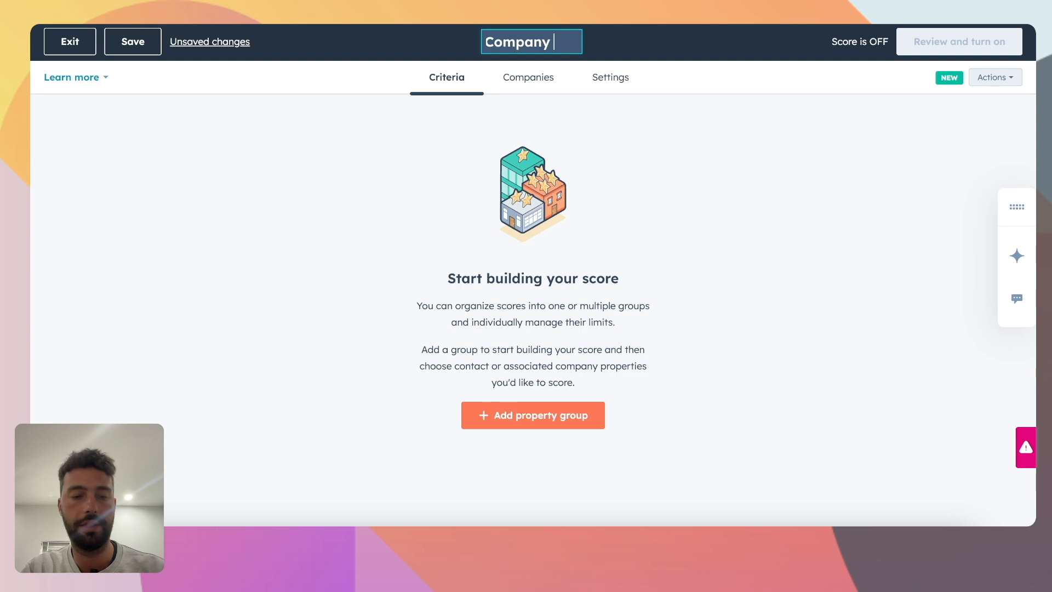
{"action": "type", "text": "Fit score"}
{"action": "key", "text": "Return"}
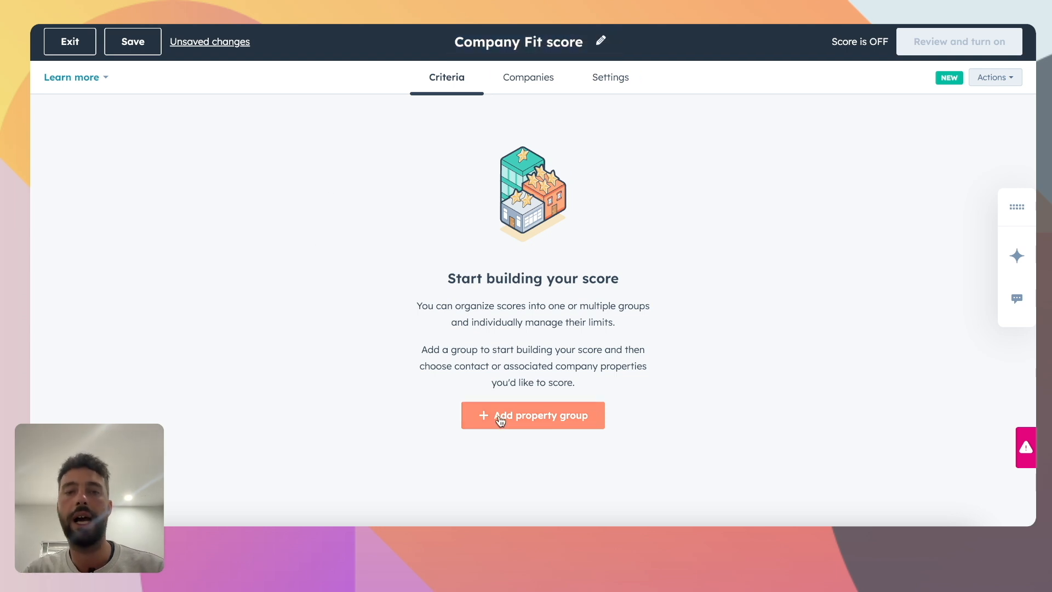
Step: Add three empty property groups to the score's criteria
{"action": "left_click", "coordinate": [499, 417]}
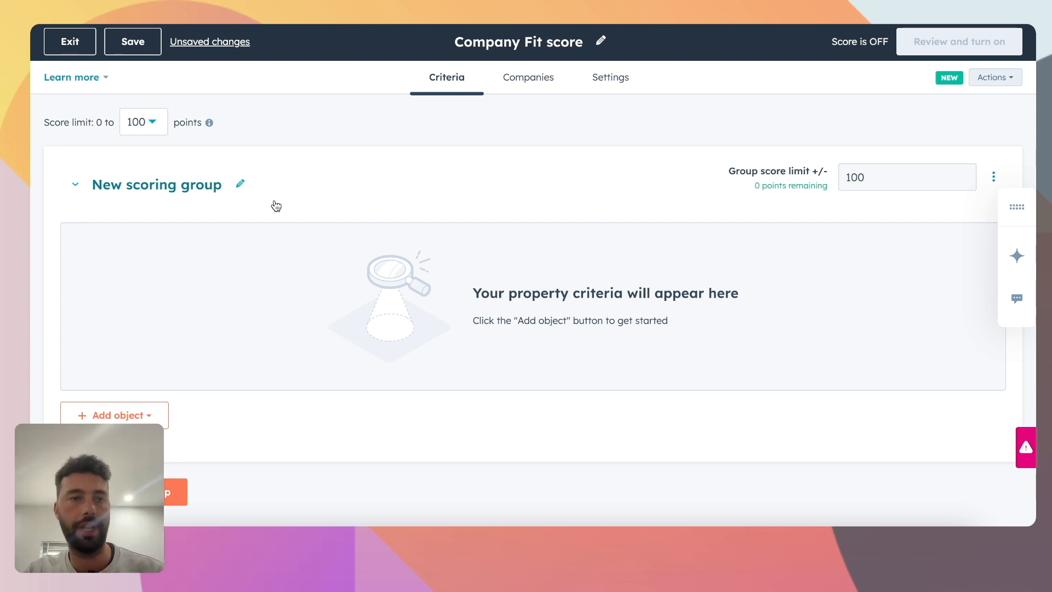
{"action": "left_click", "coordinate": [155, 126]}
{"action": "left_click", "coordinate": [155, 126]}
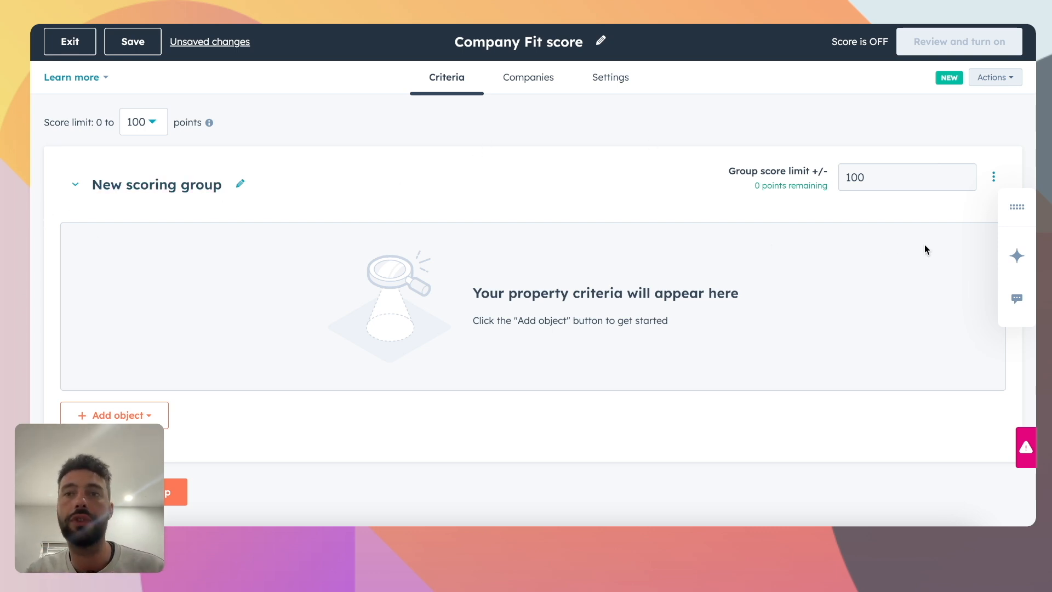
{"action": "left_click", "coordinate": [856, 177]}
{"action": "left_click_drag", "start_coordinate": [854, 178], "coordinate": [838, 183]}
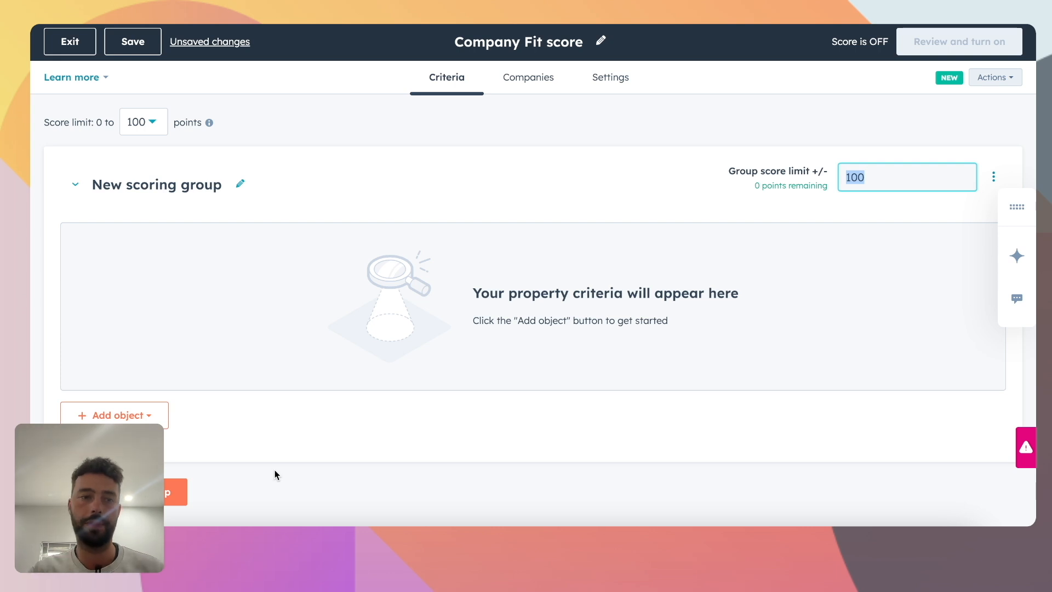
{"action": "left_click", "coordinate": [176, 492]}
{"action": "scroll", "coordinate": [525, 302], "scroll_direction": "up", "scroll_amount": 4}
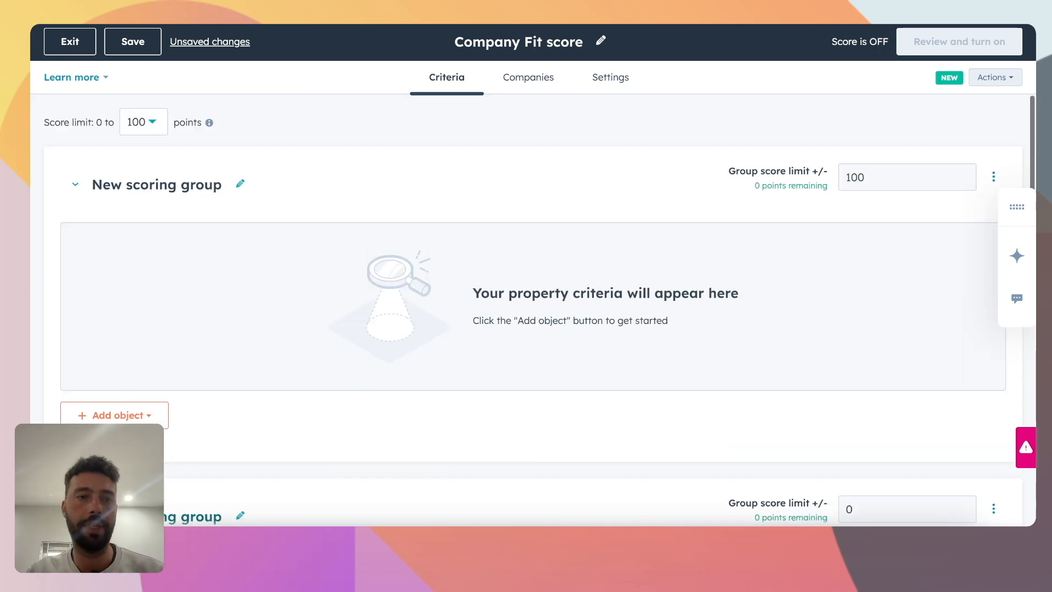
Step: Name the three scoring groups Country, Industry and Annual Revenue, in that order
{"action": "left_click", "coordinate": [240, 182]}
{"action": "type", "text": "Country"}
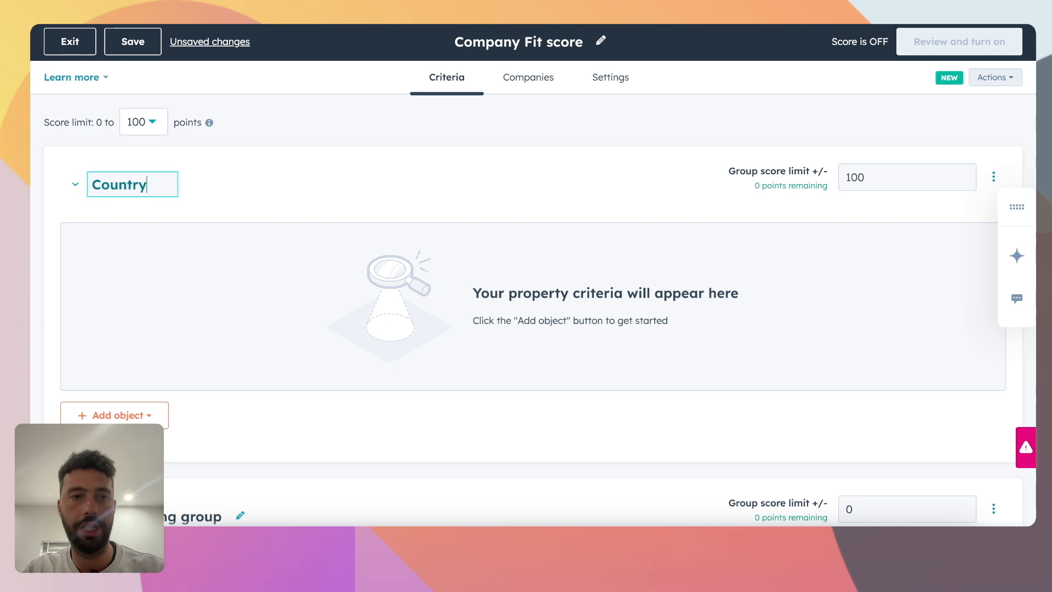
{"action": "scroll", "coordinate": [148, 266], "scroll_direction": "down", "scroll_amount": 4}
{"action": "left_click", "coordinate": [148, 266]}
{"action": "key", "text": "BackSpace"}
{"action": "type", "text": "Industry"}
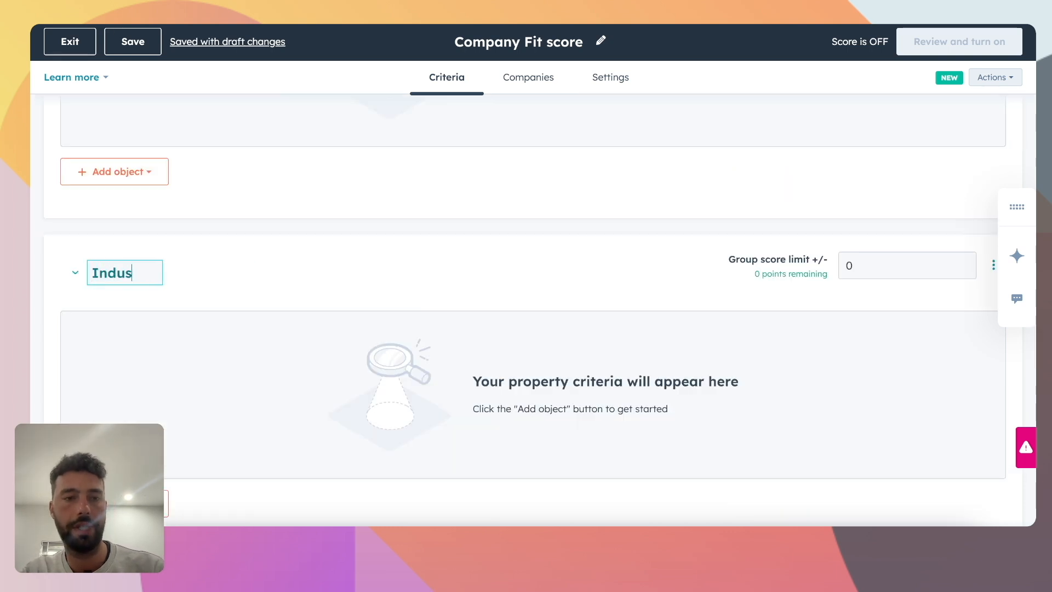
{"action": "key", "text": "Return"}
{"action": "scroll", "coordinate": [273, 268], "scroll_direction": "down", "scroll_amount": 7}
{"action": "left_click", "coordinate": [176, 180]}
{"action": "type", "text": "Annual Revenue"}
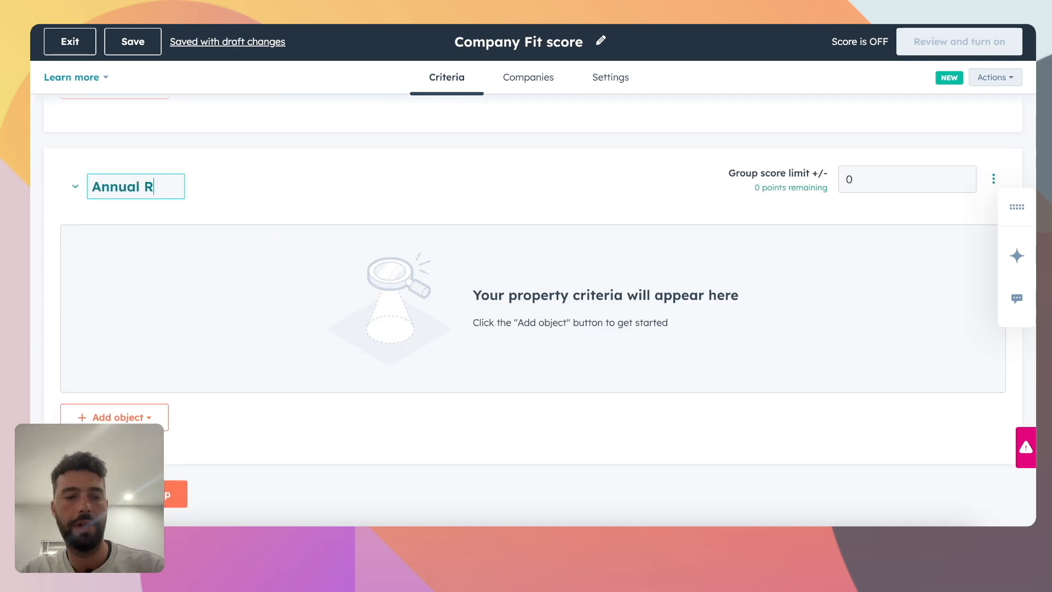
{"action": "key", "text": "Return"}
Step: Set the group score limit of the Annual Revenue group to 50
{"action": "scroll", "coordinate": [614, 304], "scroll_direction": "up", "scroll_amount": 10}
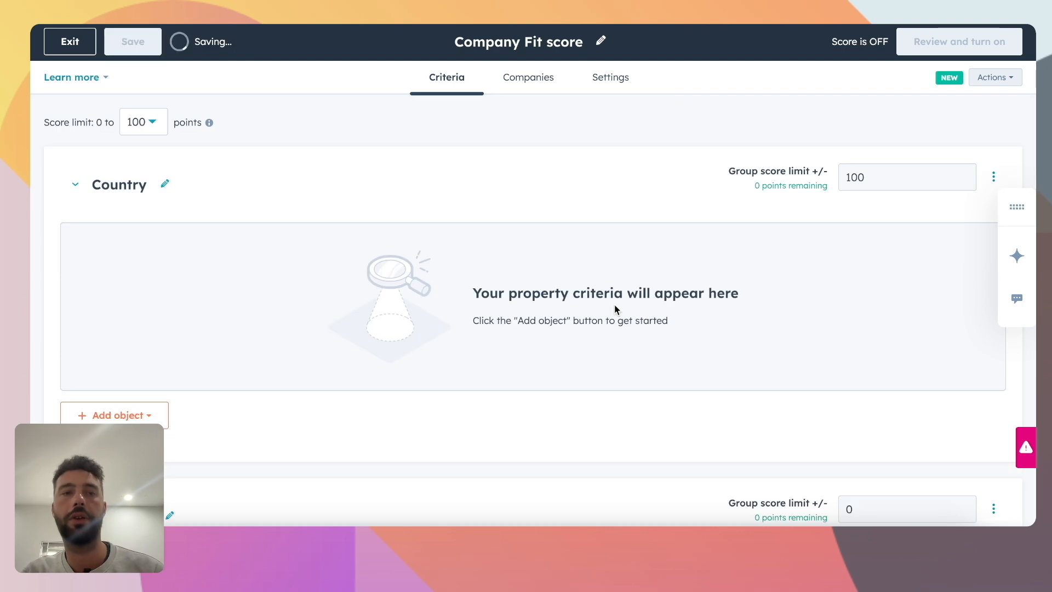
{"action": "scroll", "coordinate": [613, 305], "scroll_direction": "down", "scroll_amount": 5}
{"action": "scroll", "coordinate": [613, 305], "scroll_direction": "up", "scroll_amount": 5}
{"action": "scroll", "coordinate": [125, 324], "scroll_direction": "down", "scroll_amount": 12}
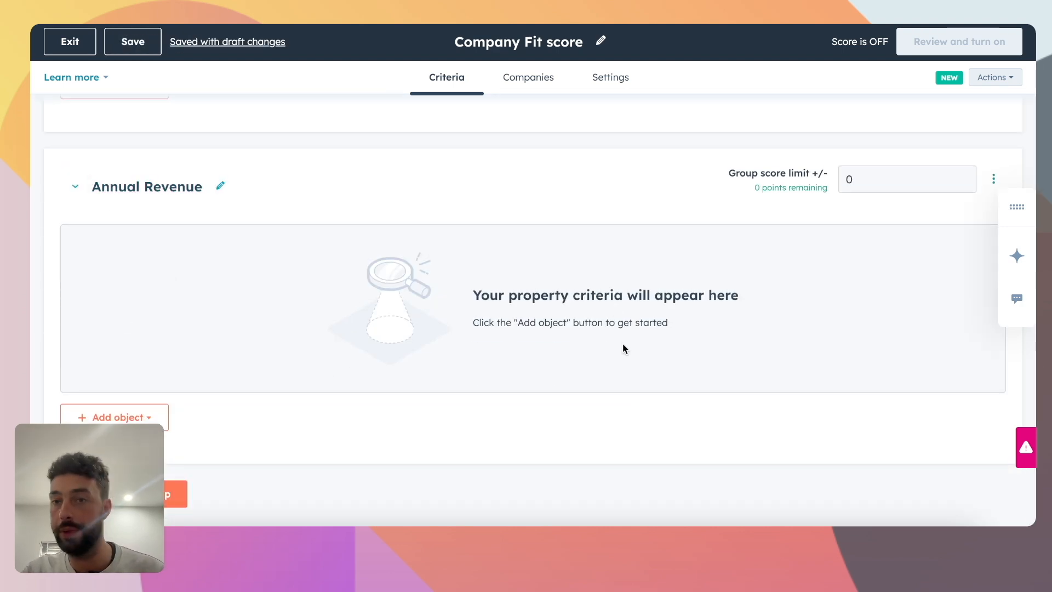
{"action": "left_click", "coordinate": [861, 180]}
{"action": "type", "text": "50"}
{"action": "left_click", "coordinate": [619, 246]}
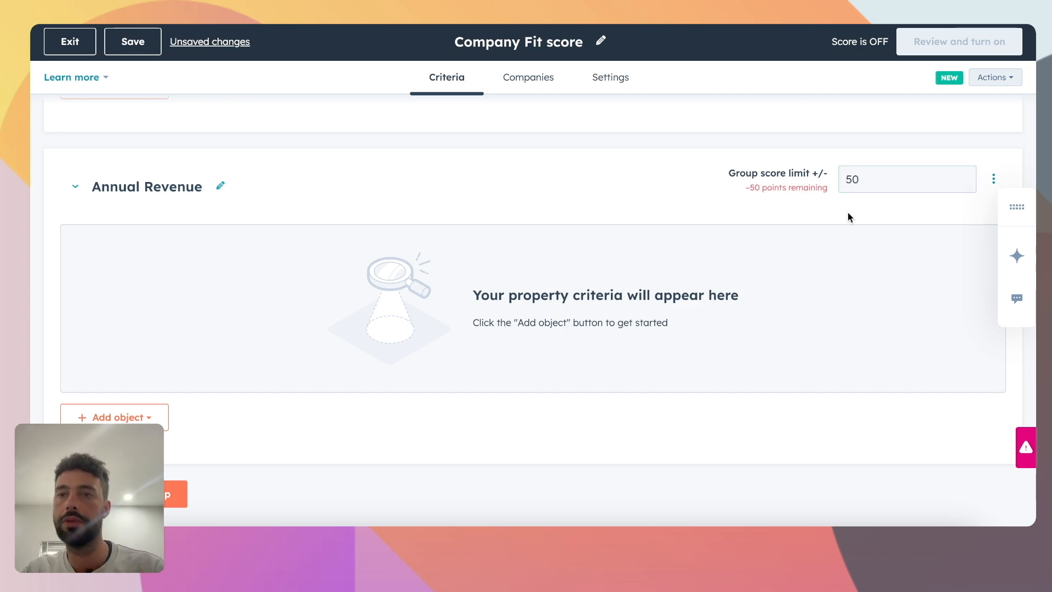
Step: Set the group score limit to 30 for the Country group and 20 for the Industry group
{"action": "scroll", "coordinate": [857, 198], "scroll_direction": "up", "scroll_amount": 10}
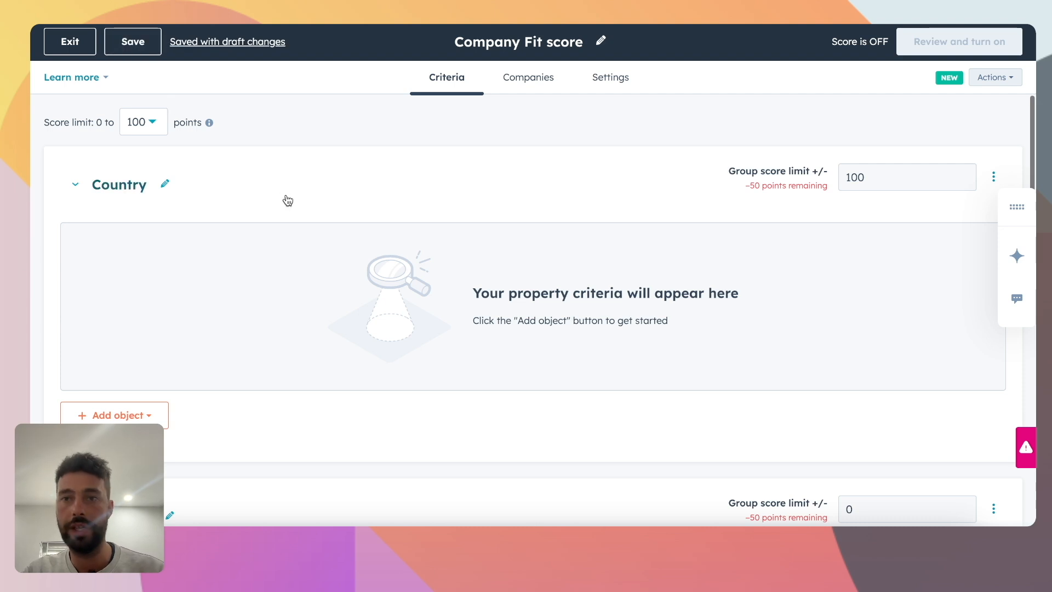
{"action": "left_click_drag", "start_coordinate": [919, 172], "coordinate": [843, 173]}
{"action": "type", "text": "30"}
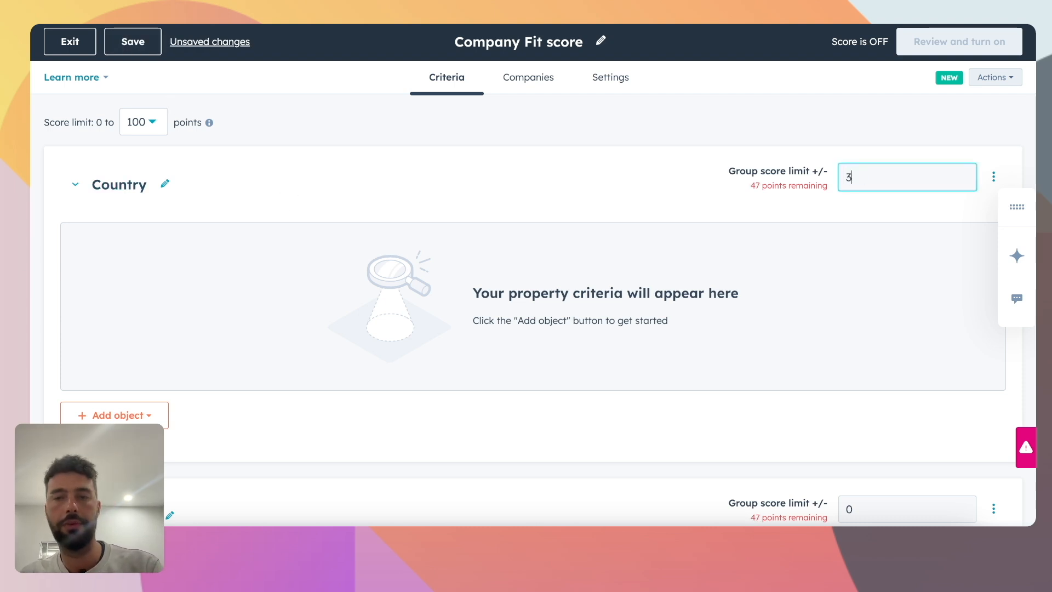
{"action": "left_click", "coordinate": [518, 195]}
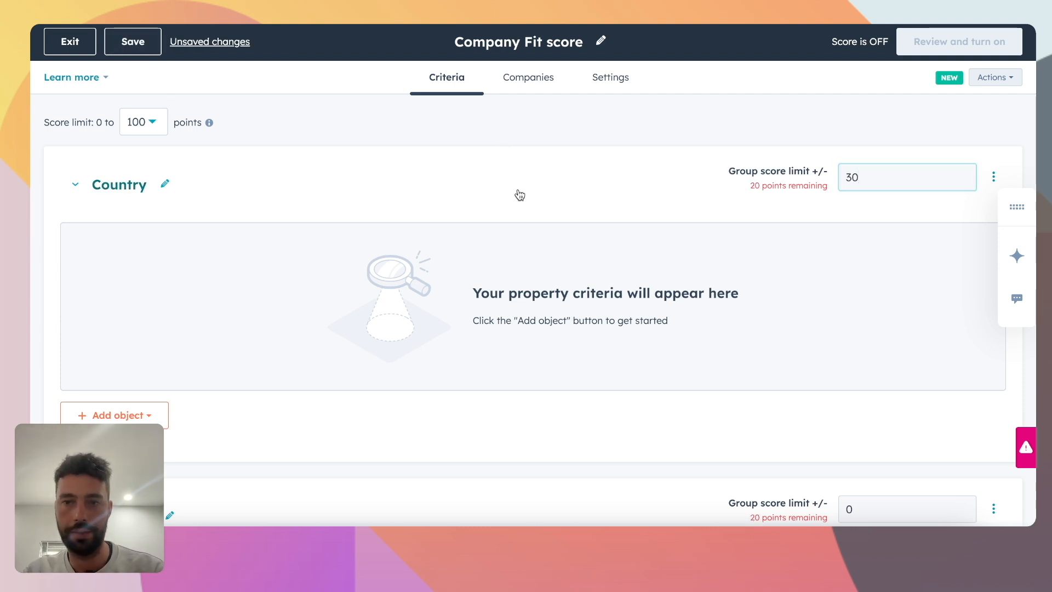
{"action": "scroll", "coordinate": [518, 195], "scroll_direction": "down", "scroll_amount": 5}
{"action": "left_click", "coordinate": [872, 250]}
{"action": "key", "text": "BackSpace"}
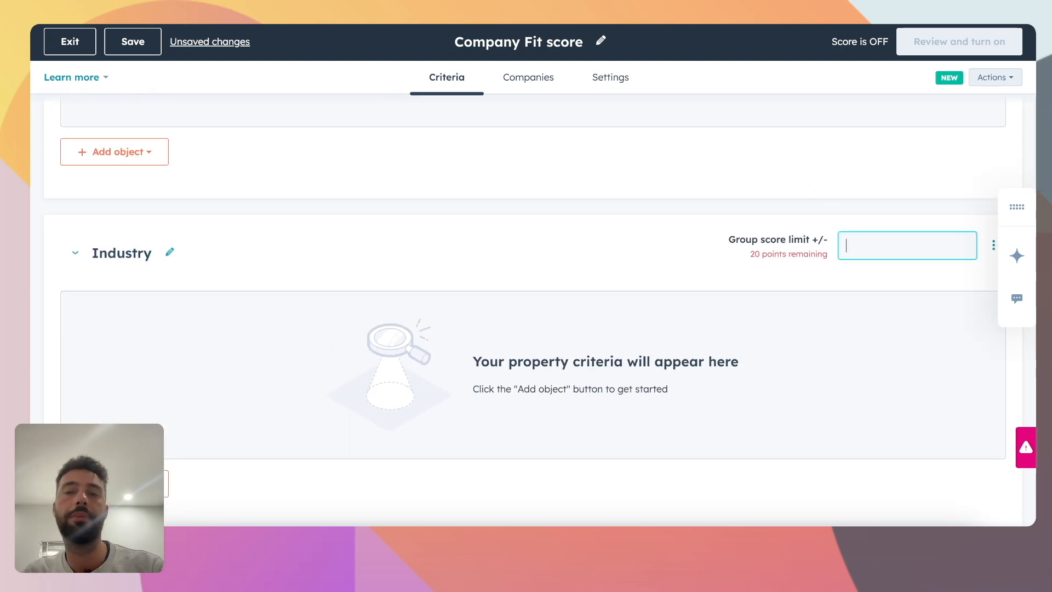
{"action": "type", "text": "20"}
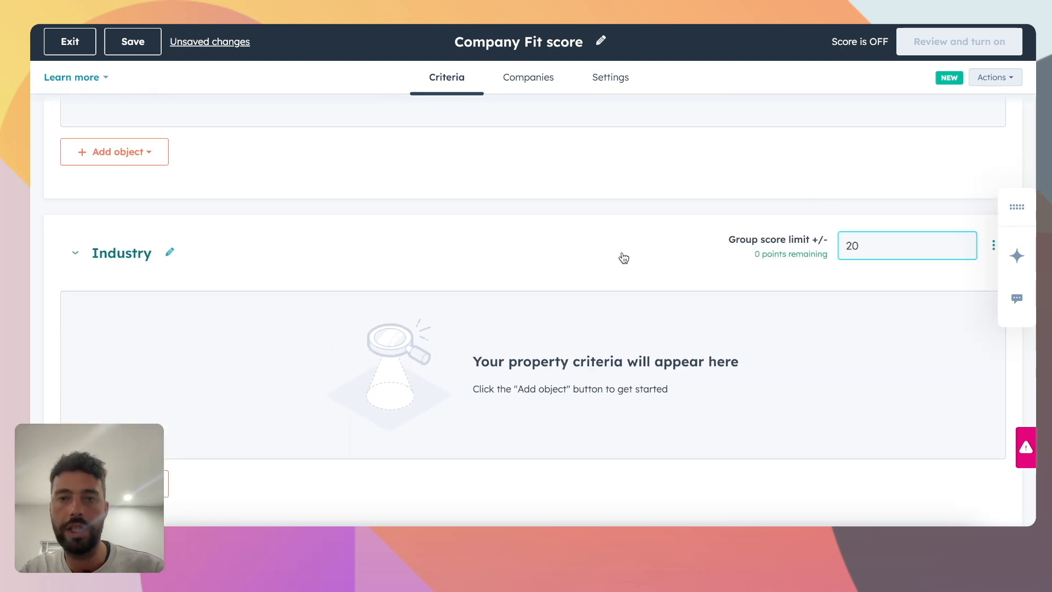
{"action": "left_click", "coordinate": [451, 251]}
Step: Collapse the Country, Industry and Annual Revenue scoring groups
{"action": "scroll", "coordinate": [209, 228], "scroll_direction": "up", "scroll_amount": 1}
{"action": "left_click", "coordinate": [110, 376]}
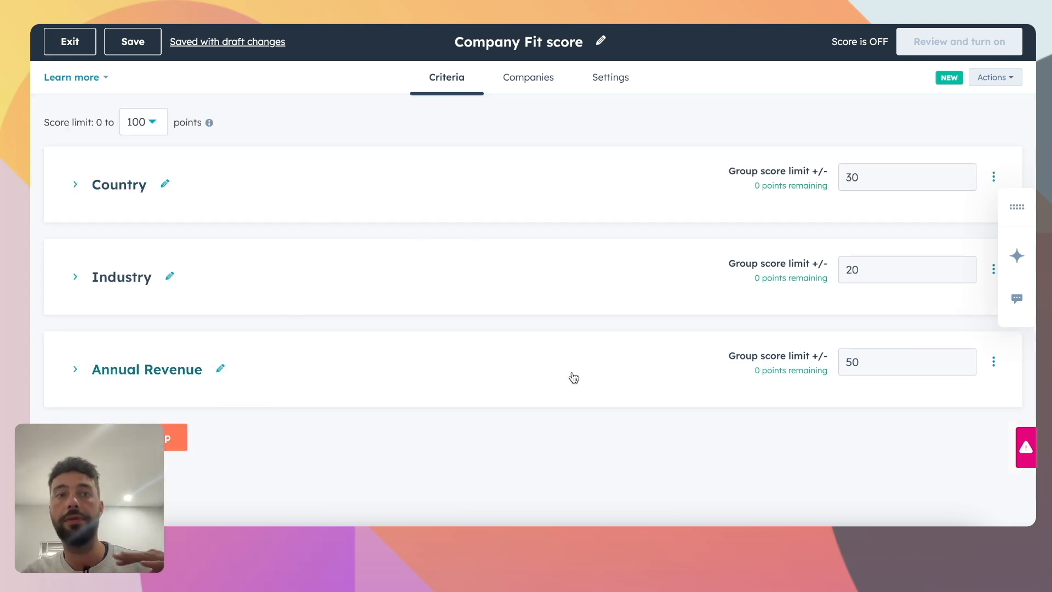
{"action": "left_click_drag", "start_coordinate": [96, 124], "coordinate": [270, 126]}
{"action": "left_click", "coordinate": [390, 146]}
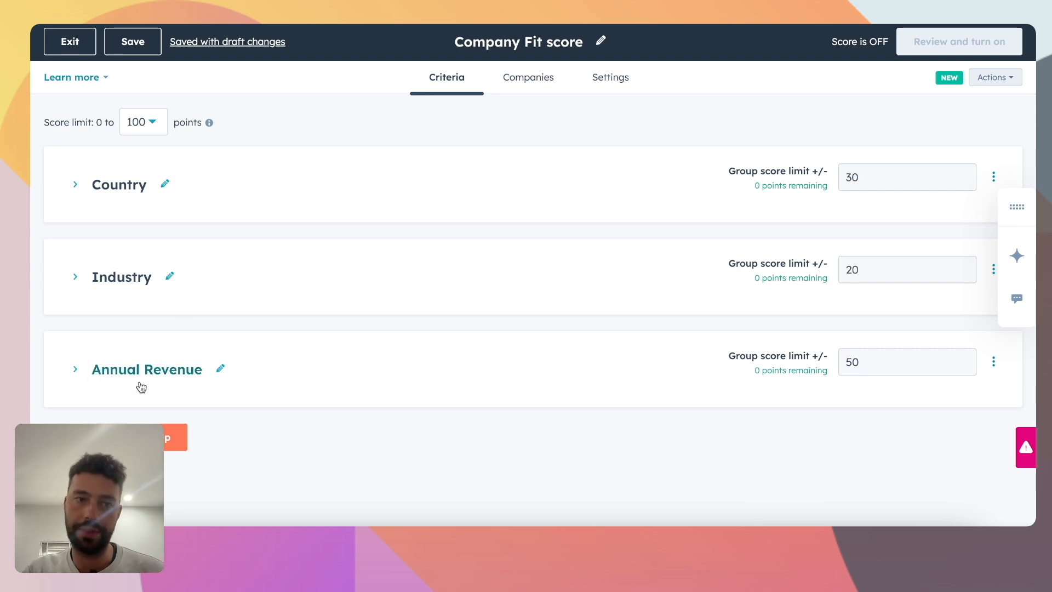
Step: Add a company criterion to the Annual Revenue group: Annual revenue is greater than or equal to 1,000,000
{"action": "left_click", "coordinate": [70, 376]}
{"action": "type", "text": "ann"}
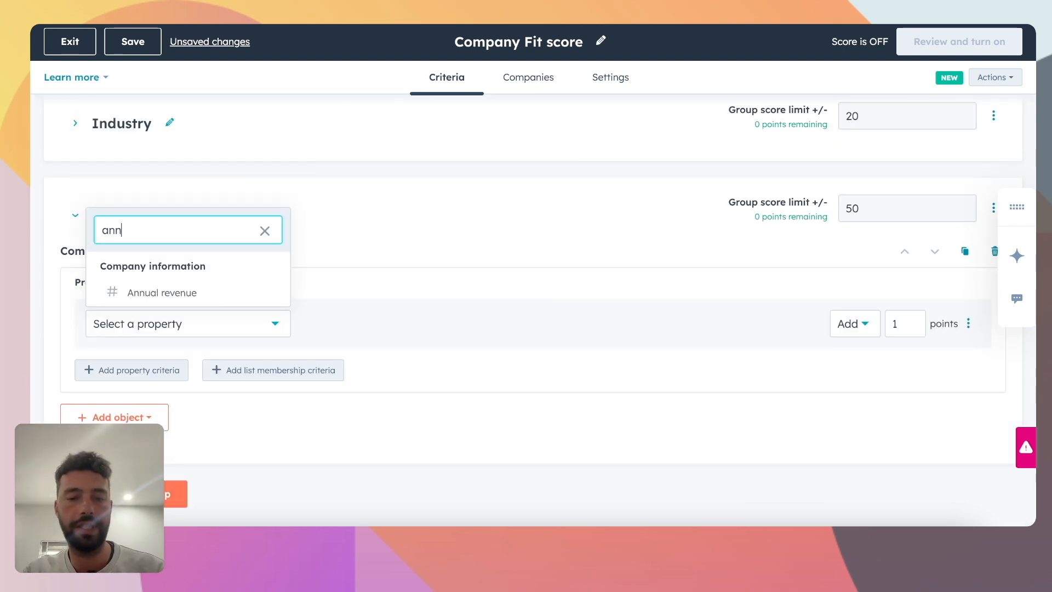
{"action": "left_click", "coordinate": [240, 283]}
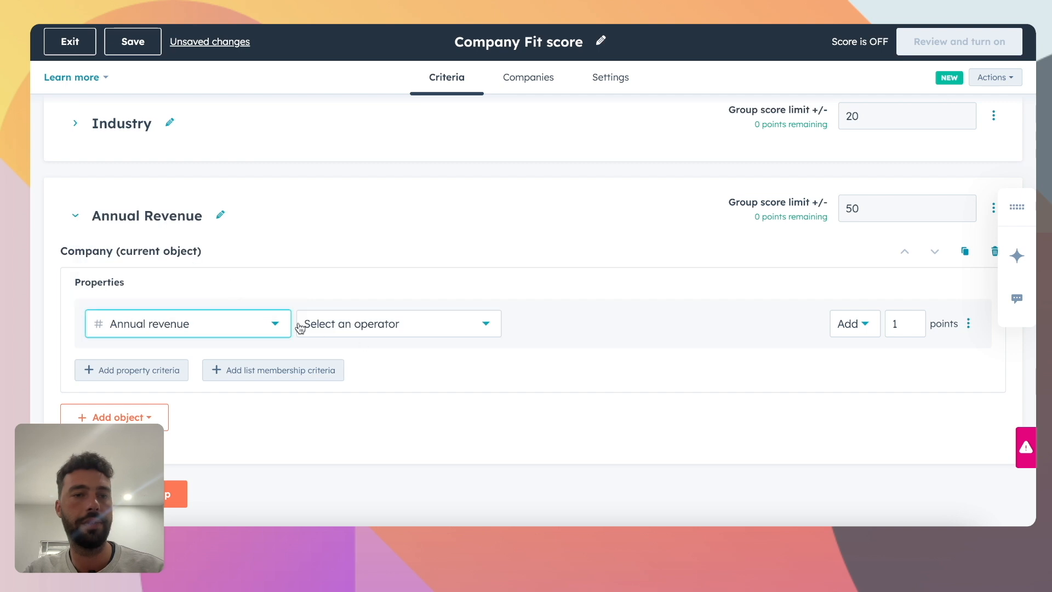
{"action": "left_click", "coordinate": [364, 324]}
{"action": "scroll", "coordinate": [376, 258], "scroll_direction": "down", "scroll_amount": 1}
{"action": "left_click", "coordinate": [377, 261]}
{"action": "left_click", "coordinate": [195, 362]}
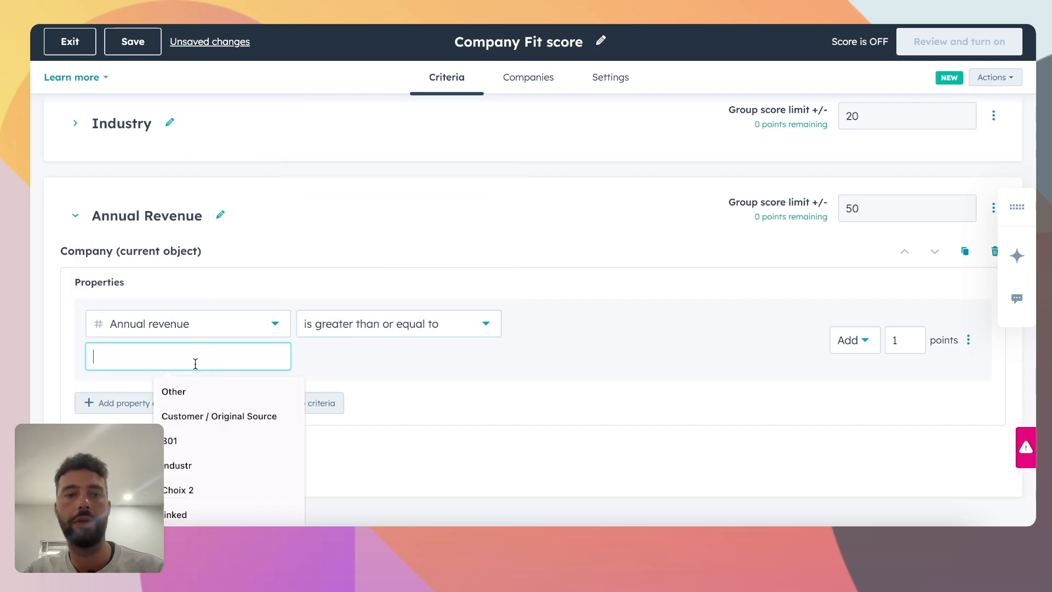
{"action": "type", "text": "10"}
{"action": "type", "text": "00000"}
Step: Make the 1,000,000 annual revenue criterion add 50 points
{"action": "left_click_drag", "start_coordinate": [904, 342], "coordinate": [879, 347]}
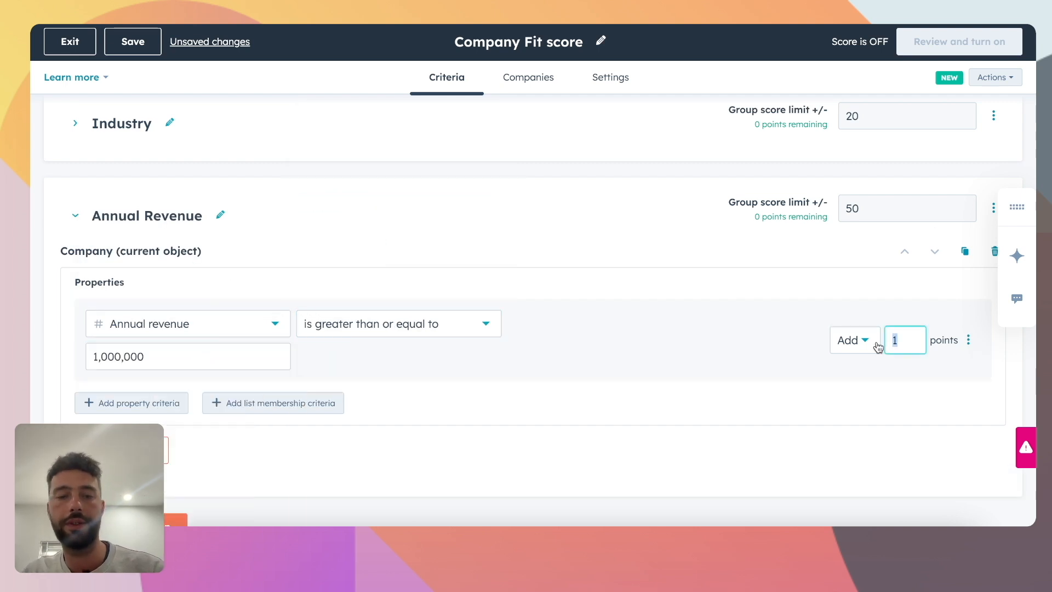
{"action": "type", "text": "50"}
{"action": "left_click", "coordinate": [704, 391]}
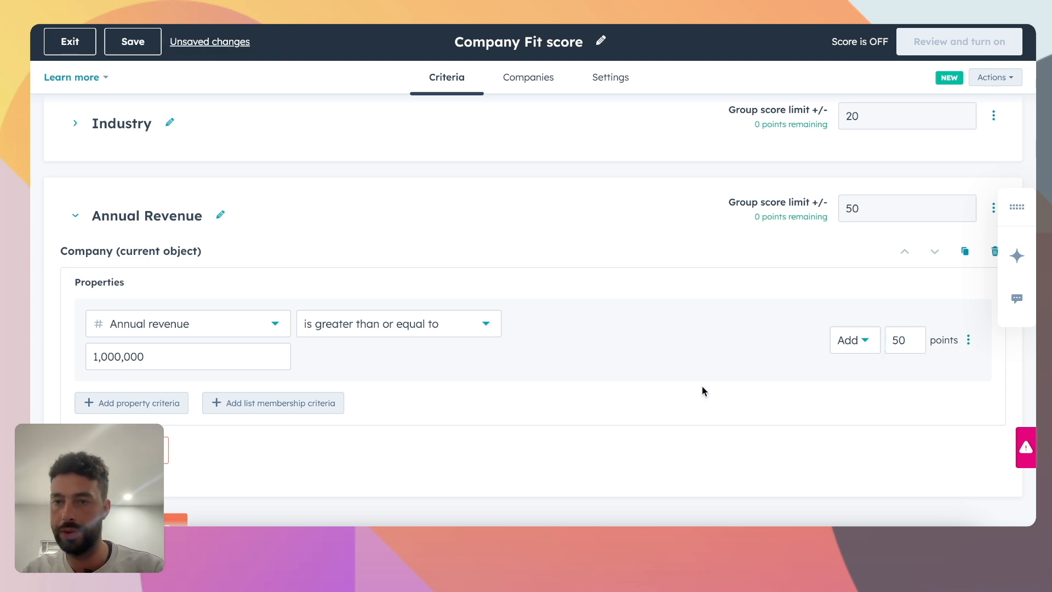
Step: Add a second property criterion to the Annual Revenue group: Annual revenue is greater than or equal to 100,000
{"action": "left_click", "coordinate": [161, 405]}
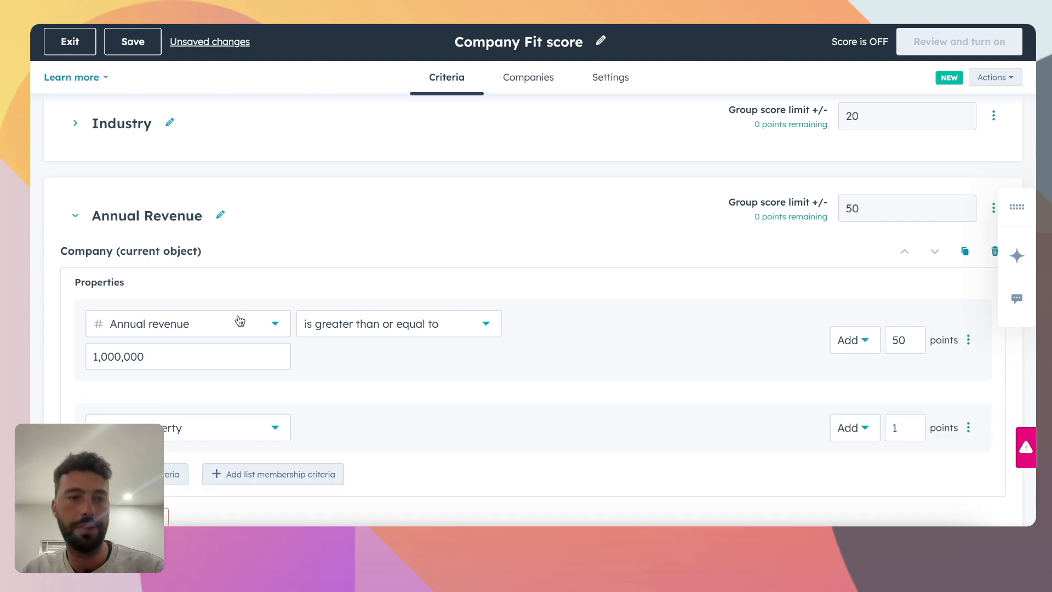
{"action": "left_click", "coordinate": [176, 423]}
{"action": "type", "text": "annual"}
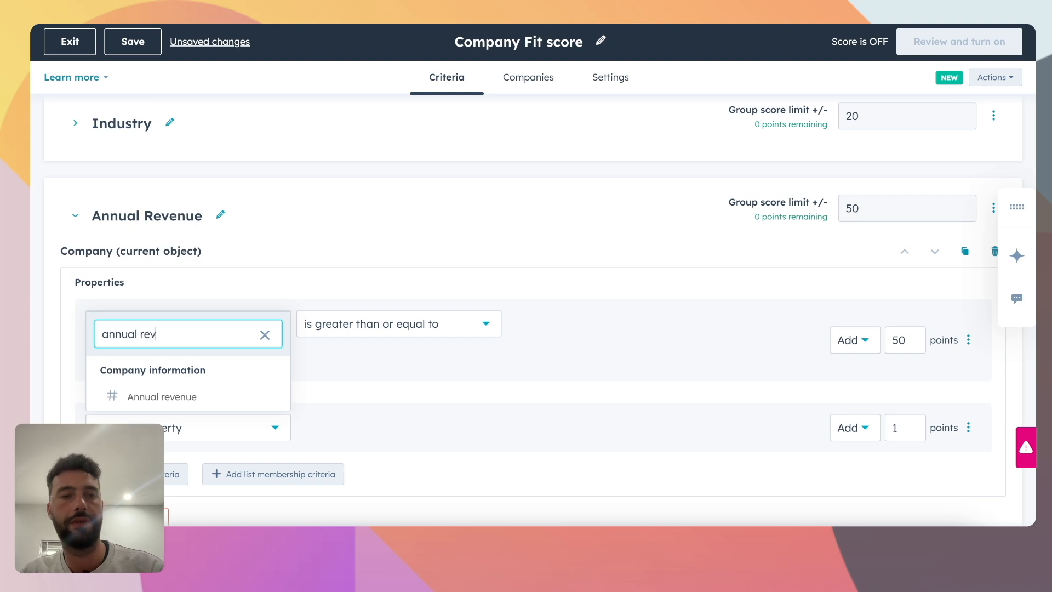
{"action": "type", "text": " rev"}
{"action": "left_click", "coordinate": [161, 396]}
{"action": "scroll", "coordinate": [386, 404], "scroll_direction": "down", "scroll_amount": 1}
{"action": "left_click", "coordinate": [366, 368]}
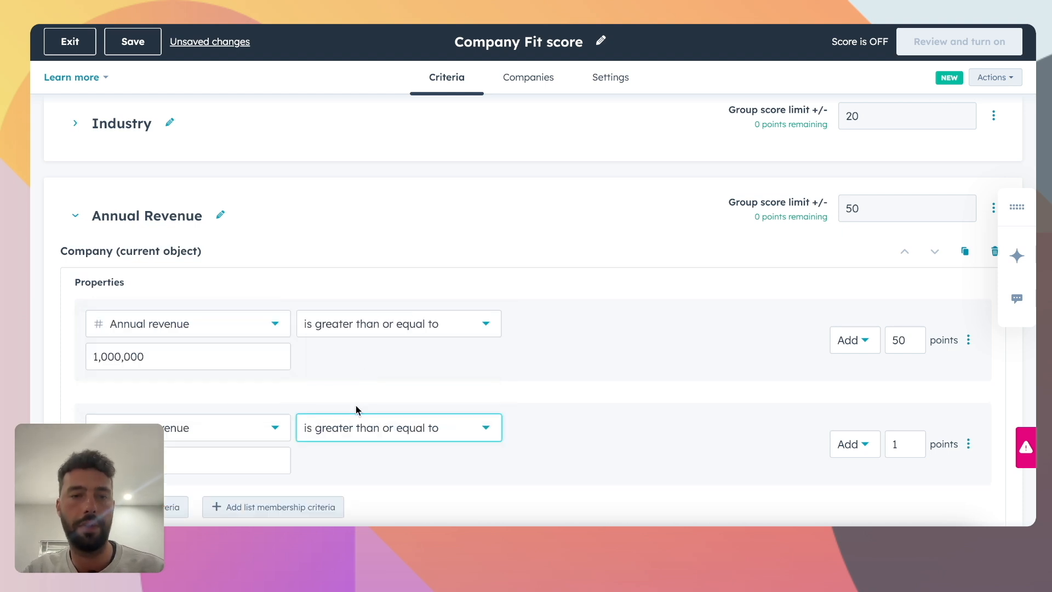
{"action": "left_click", "coordinate": [181, 466]}
{"action": "type", "text": "100000"}
{"action": "left_click", "coordinate": [693, 449]}
Step: Make the 100,000-or-more annual revenue criterion add 40 points
{"action": "left_click", "coordinate": [893, 446]}
{"action": "type", "text": "40"}
{"action": "left_click", "coordinate": [582, 429]}
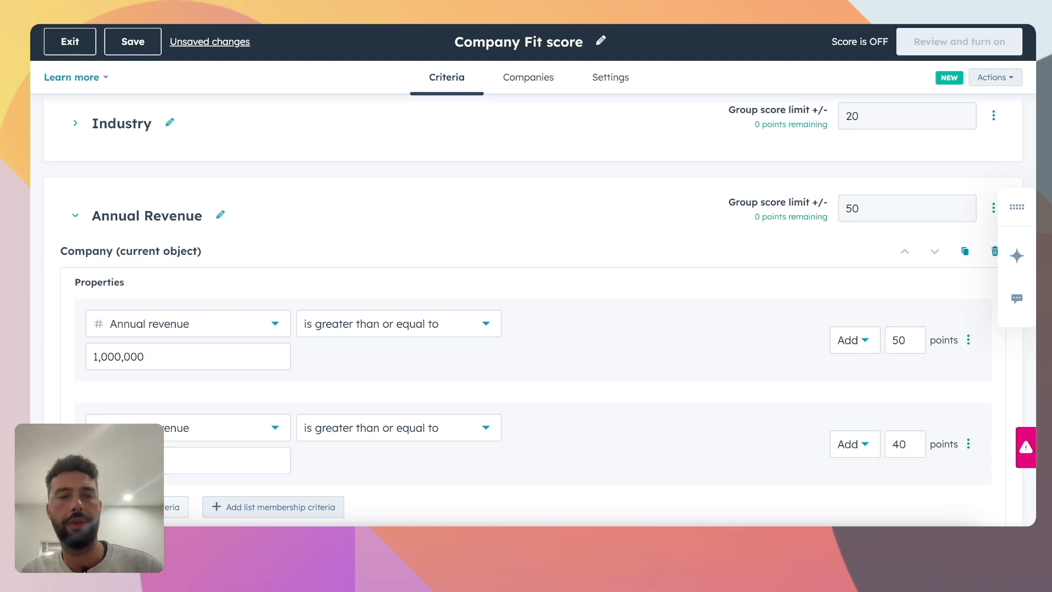
Step: Add a third property criterion to the Annual Revenue group: Annual revenue is less than 100,000
{"action": "left_click", "coordinate": [175, 507]}
{"action": "scroll", "coordinate": [183, 453], "scroll_direction": "down", "scroll_amount": 3}
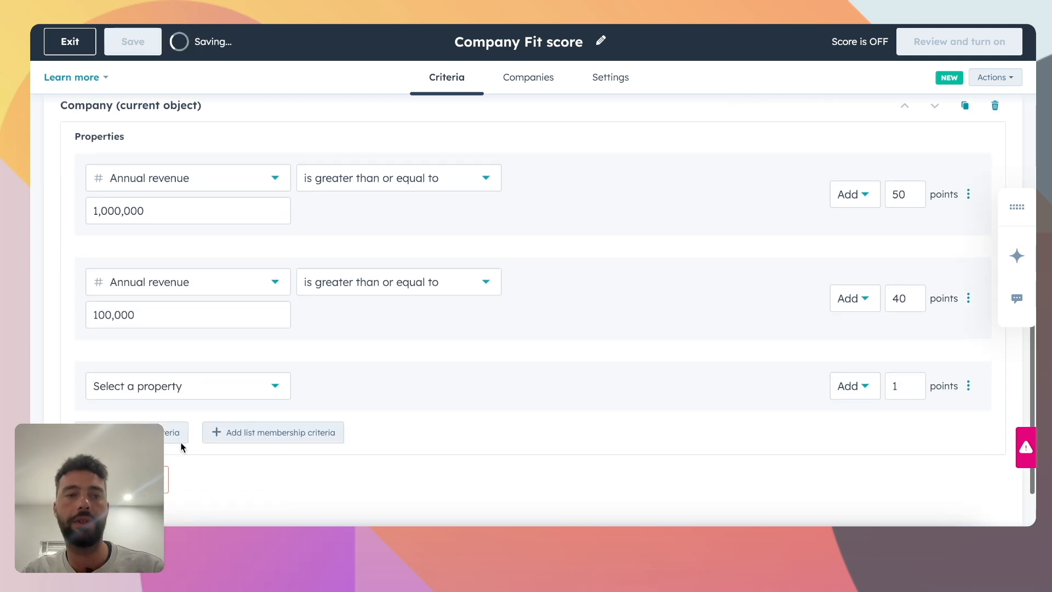
{"action": "left_click", "coordinate": [154, 394]}
{"action": "type", "text": "ann"}
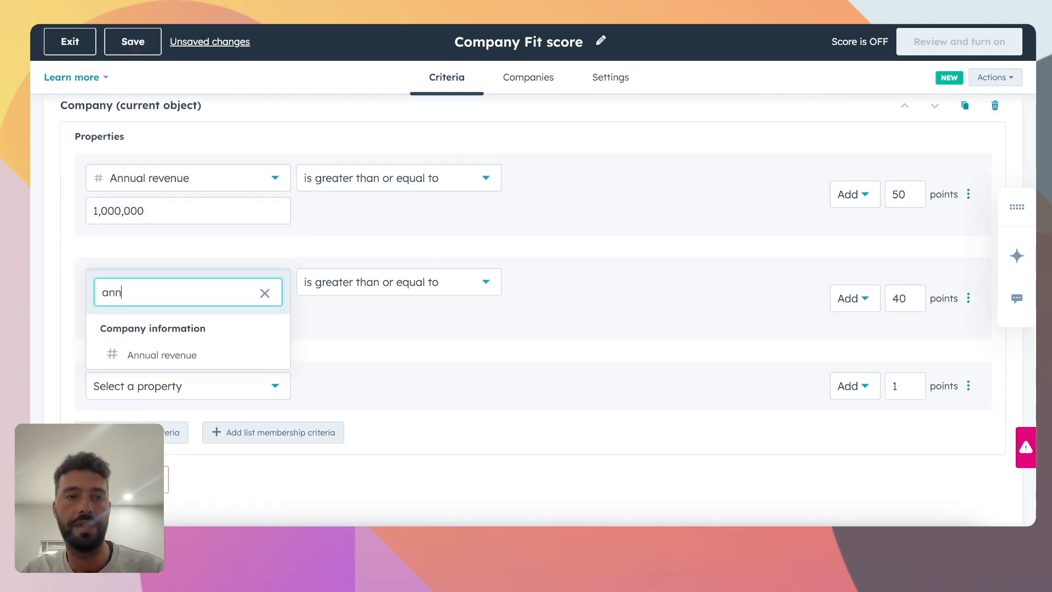
{"action": "left_click", "coordinate": [164, 355]}
{"action": "left_click", "coordinate": [394, 386]}
{"action": "scroll", "coordinate": [389, 345], "scroll_direction": "down", "scroll_amount": 1}
{"action": "scroll", "coordinate": [378, 317], "scroll_direction": "up", "scroll_amount": 1}
{"action": "left_click", "coordinate": [368, 286]}
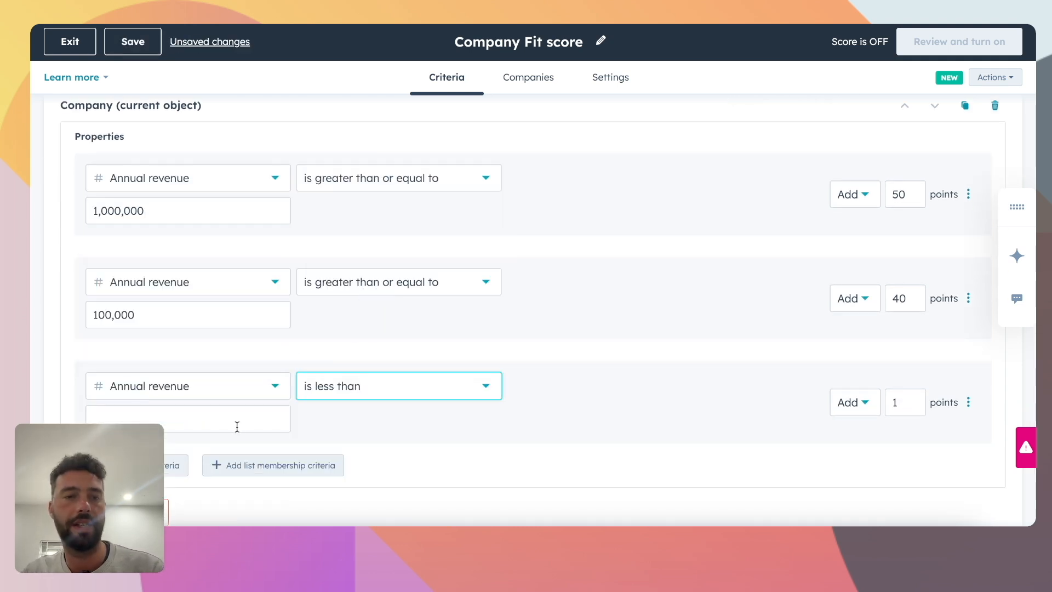
{"action": "left_click", "coordinate": [237, 425]}
{"action": "type", "text": "100000"}
{"action": "left_click", "coordinate": [443, 437]}
Step: Make the criterion for annual revenue less than 100,000 subtract 50 points
{"action": "left_click", "coordinate": [877, 405]}
{"action": "left_click", "coordinate": [859, 458]}
{"action": "key", "text": "BackSpace"}
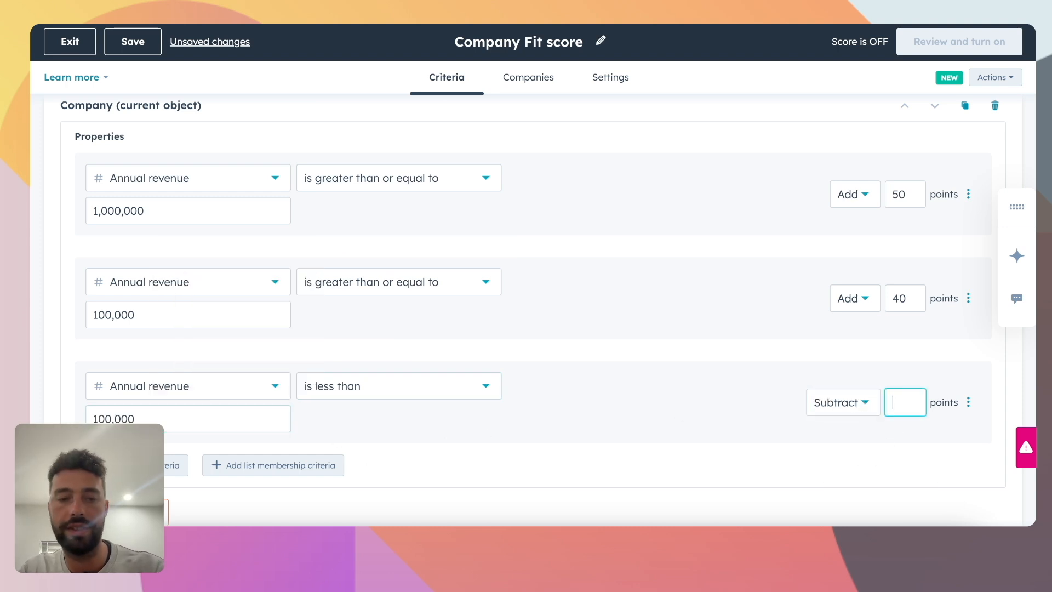
{"action": "left_click", "coordinate": [778, 379]}
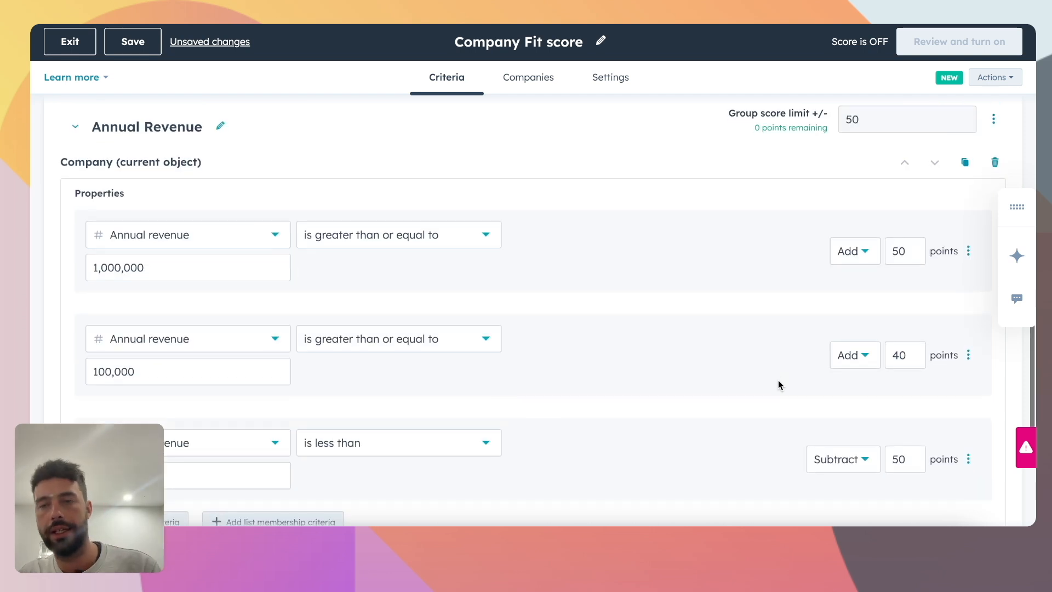
Step: Expand the Country group and add the Company object to it with two empty property criteria
{"action": "scroll", "coordinate": [730, 393], "scroll_direction": "down", "scroll_amount": 3}
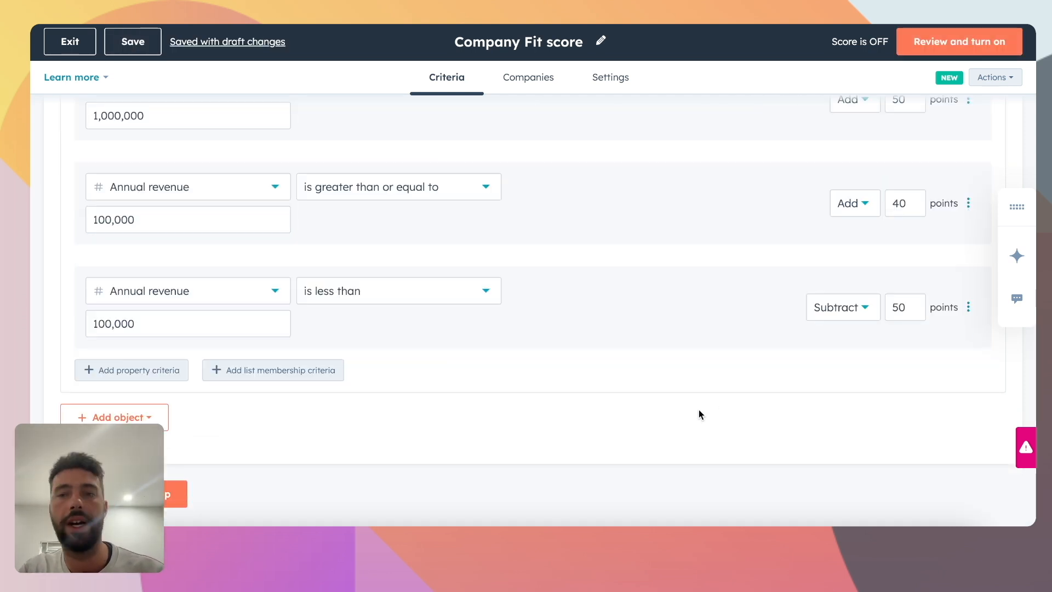
{"action": "scroll", "coordinate": [699, 415], "scroll_direction": "up", "scroll_amount": 8}
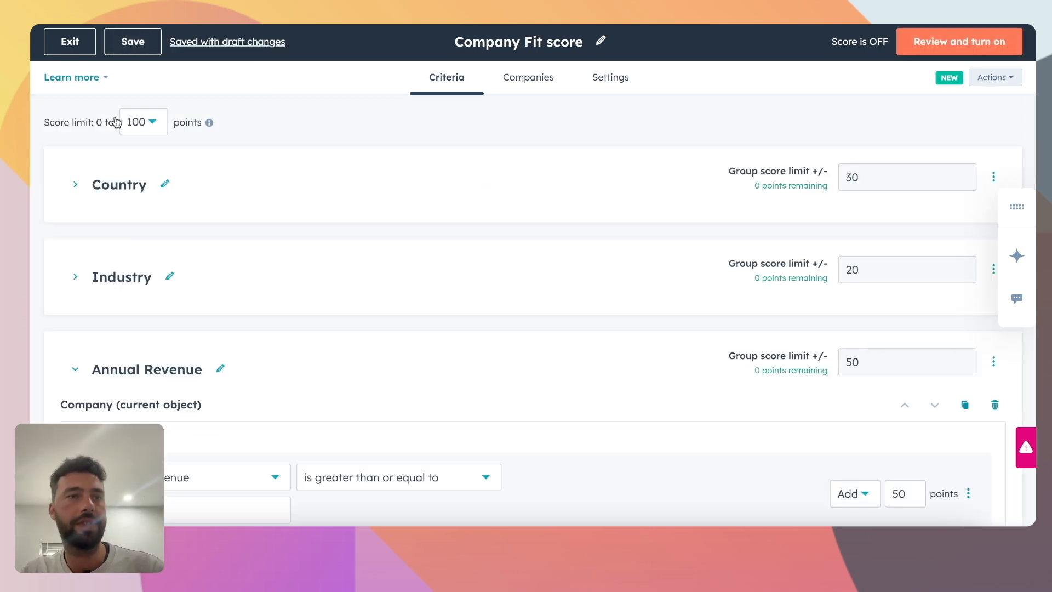
{"action": "scroll", "coordinate": [411, 122], "scroll_direction": "down", "scroll_amount": 7}
{"action": "scroll", "coordinate": [413, 206], "scroll_direction": "up", "scroll_amount": 2}
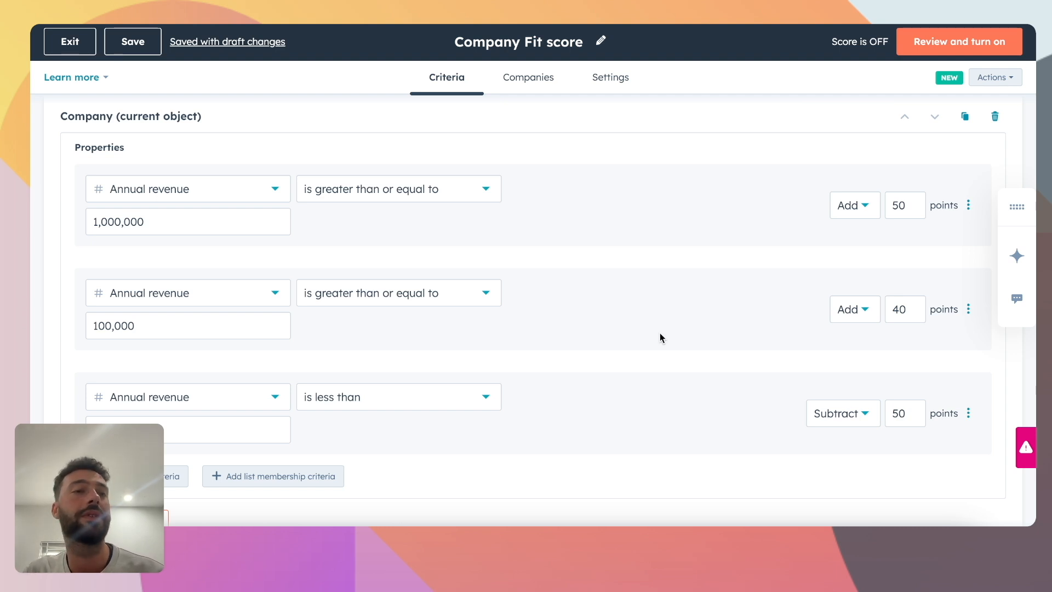
{"action": "scroll", "coordinate": [659, 333], "scroll_direction": "up", "scroll_amount": 5}
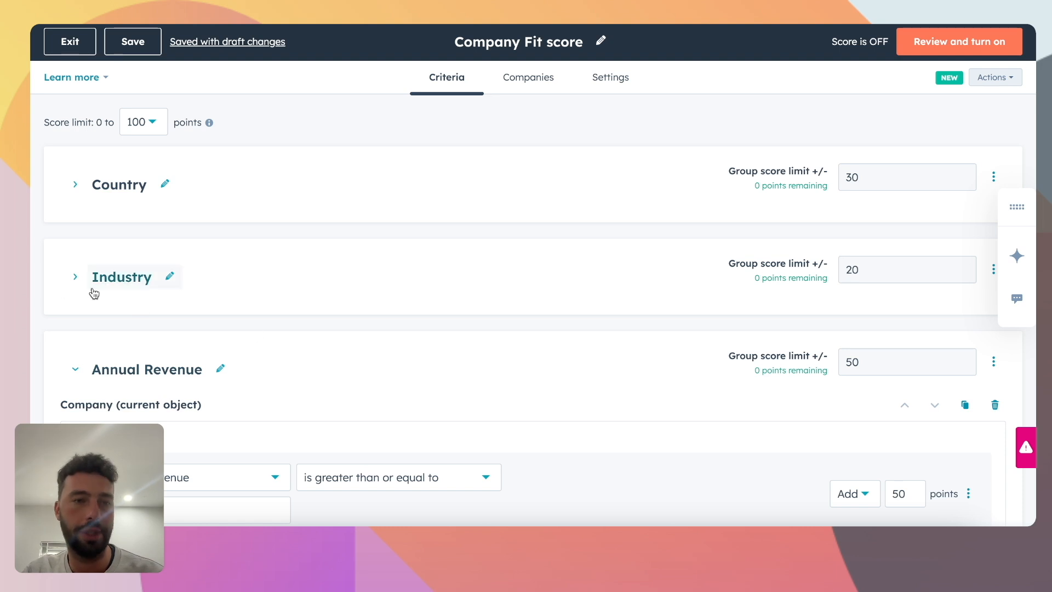
{"action": "left_click", "coordinate": [75, 185]}
{"action": "left_click", "coordinate": [128, 414]}
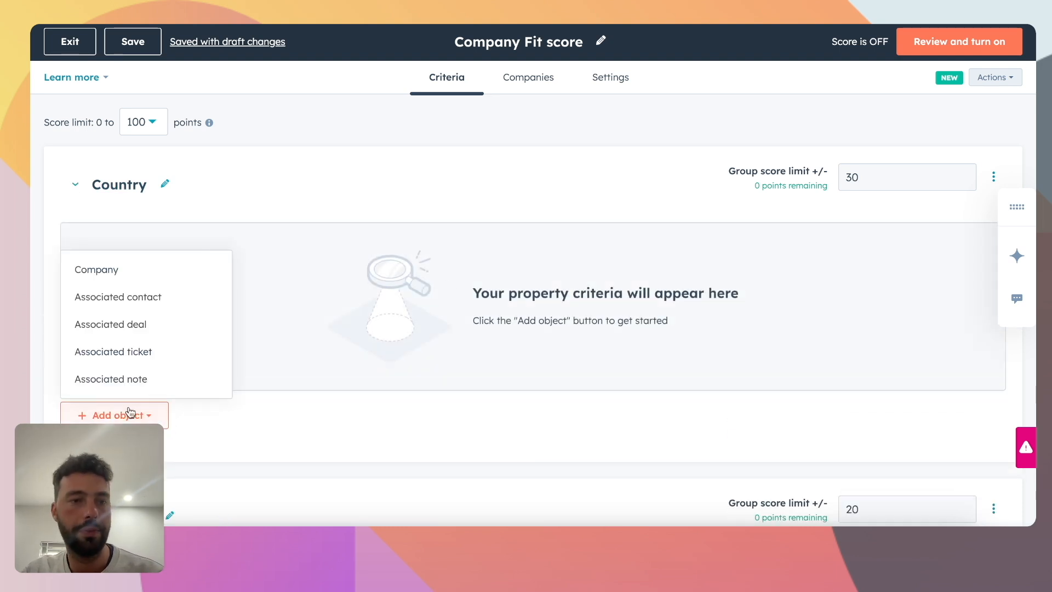
{"action": "left_click", "coordinate": [99, 271]}
{"action": "left_click", "coordinate": [146, 340]}
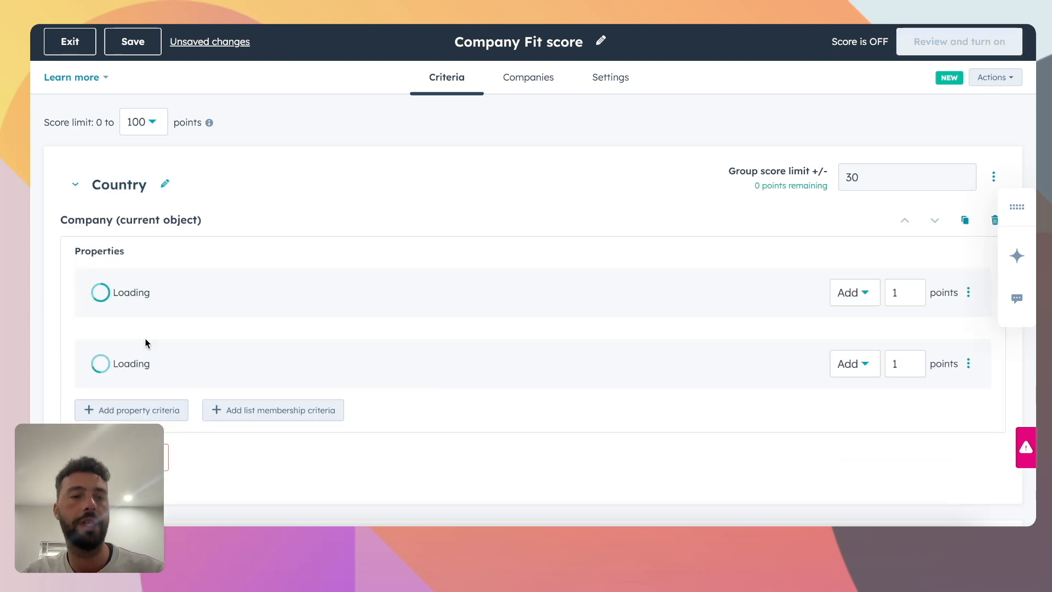
Step: Set the first Country criterion to the HQ Country property with the operator is any of
{"action": "left_click", "coordinate": [171, 301]}
{"action": "type", "text": "country"}
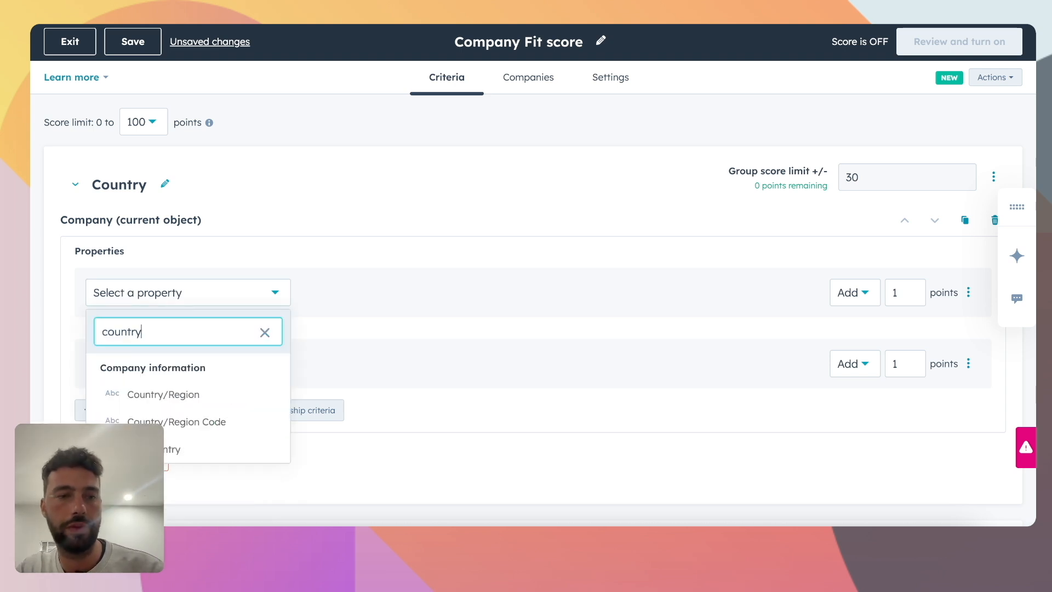
{"action": "left_click", "coordinate": [170, 449]}
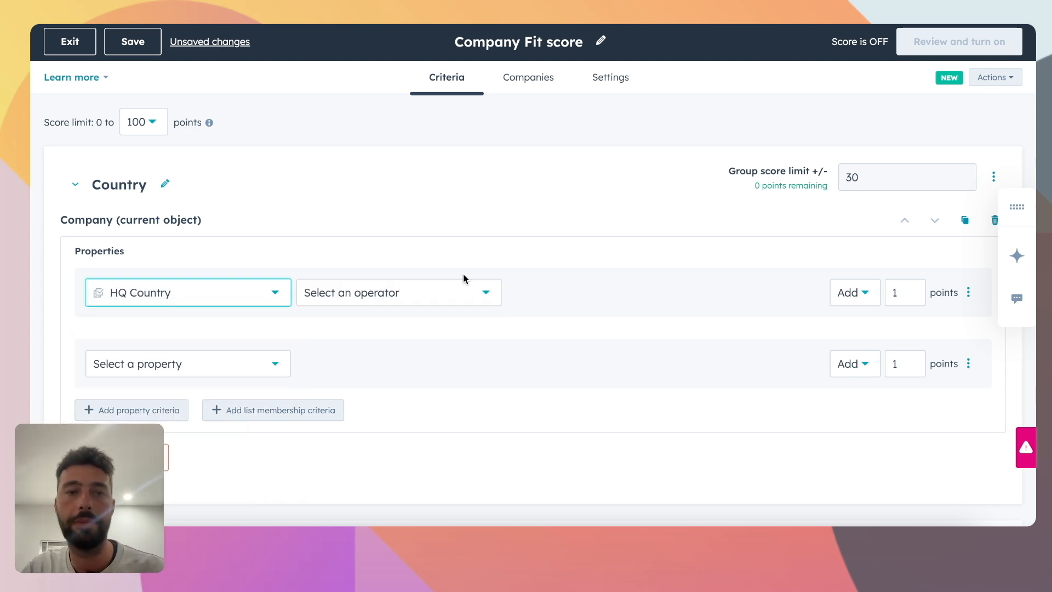
{"action": "left_click", "coordinate": [435, 301]}
{"action": "left_click", "coordinate": [359, 338]}
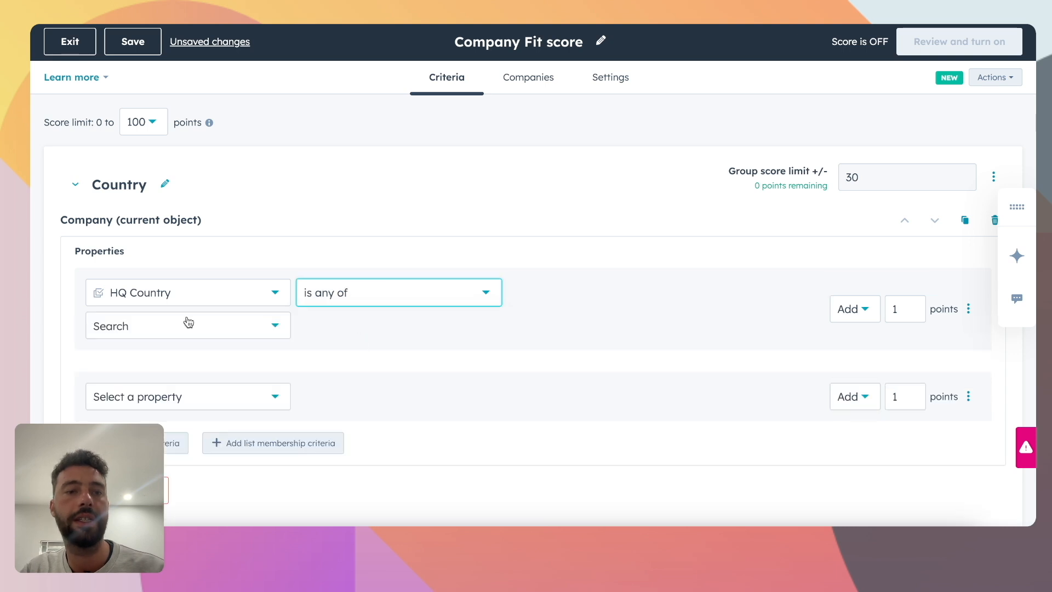
Step: Select France, Belgium and Switzerland for the first HQ Country criterion and make it add 30 points
{"action": "left_click", "coordinate": [191, 326]}
{"action": "type", "text": "fran"}
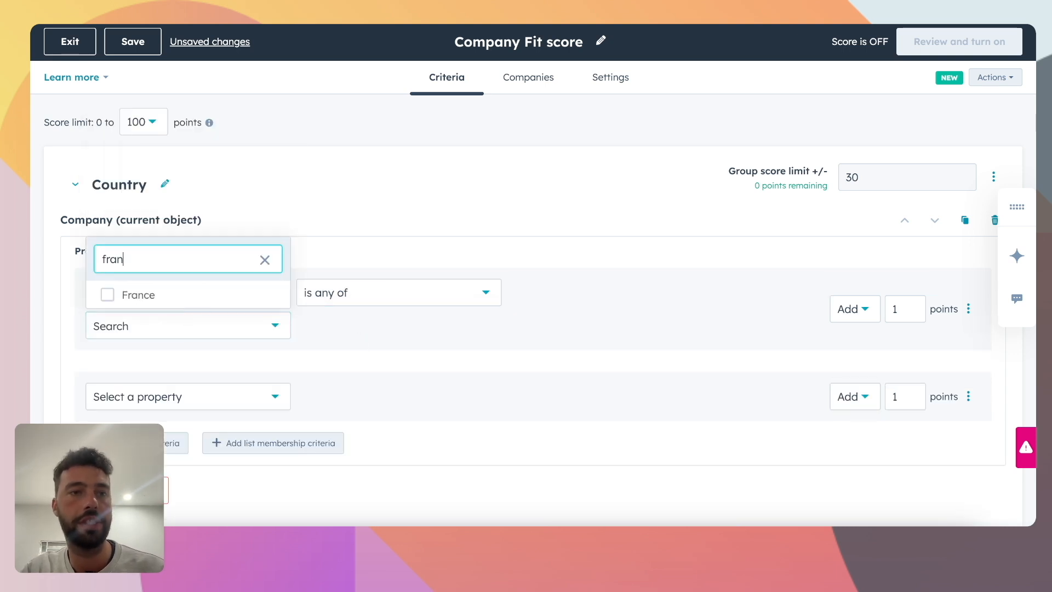
{"action": "left_click", "coordinate": [170, 295]}
{"action": "left_click", "coordinate": [108, 296]}
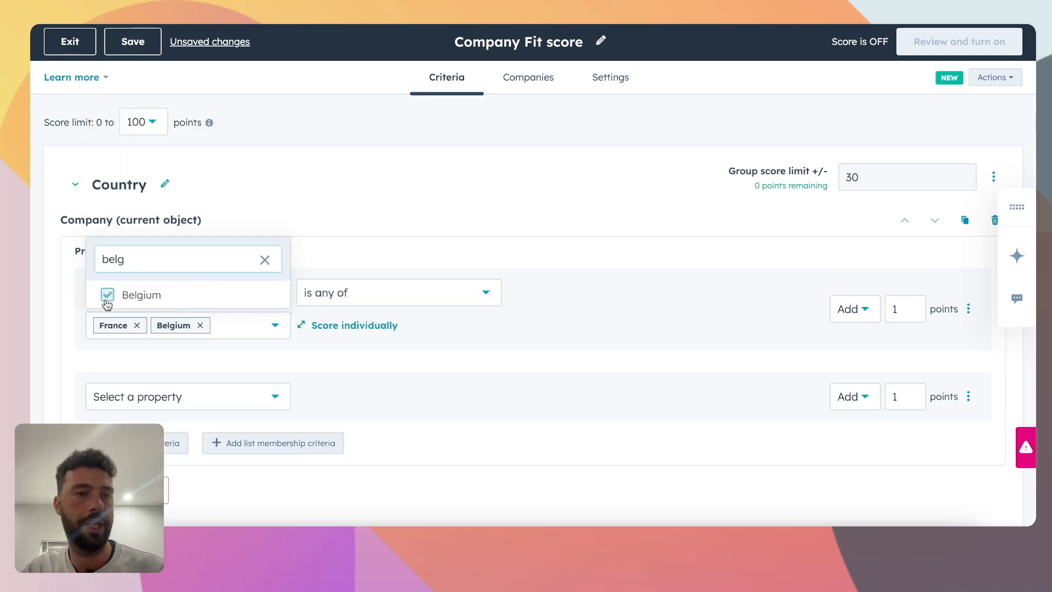
{"action": "double_click", "coordinate": [148, 260]}
{"action": "type", "text": "swi"}
{"action": "left_click", "coordinate": [108, 294]}
{"action": "double_click", "coordinate": [885, 307]}
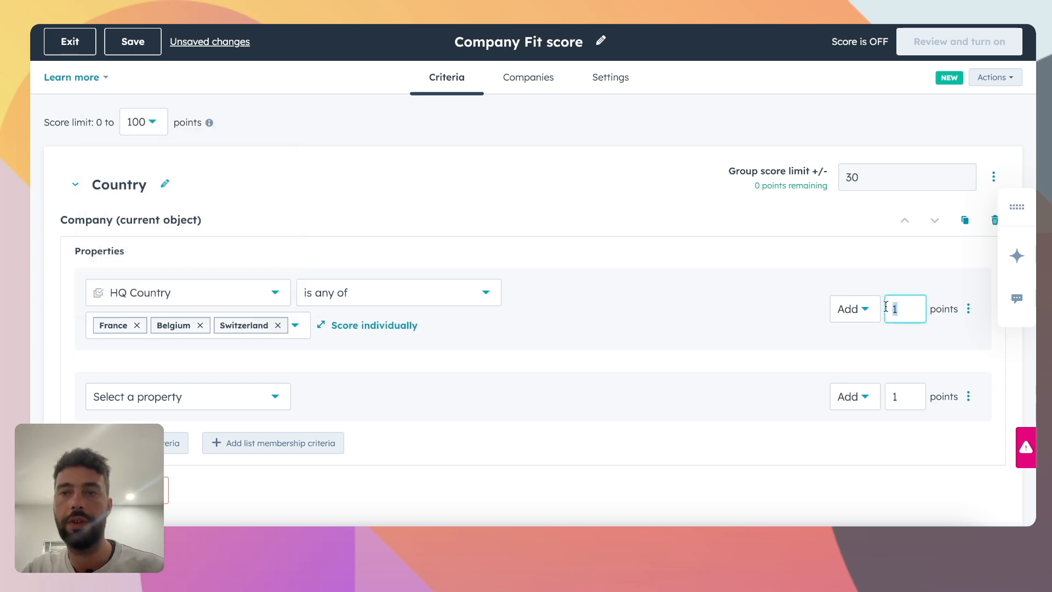
{"action": "type", "text": "30"}
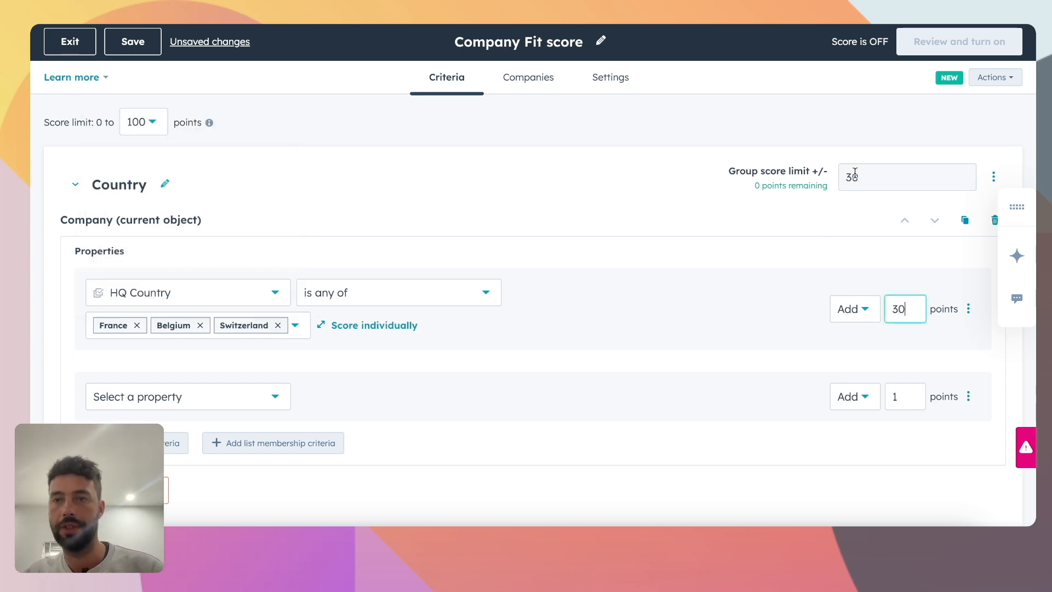
Step: Score the selected countries individually, adding 30 points for France, 25 for Belgium and 25 for Switzerland
{"action": "left_click", "coordinate": [357, 331]}
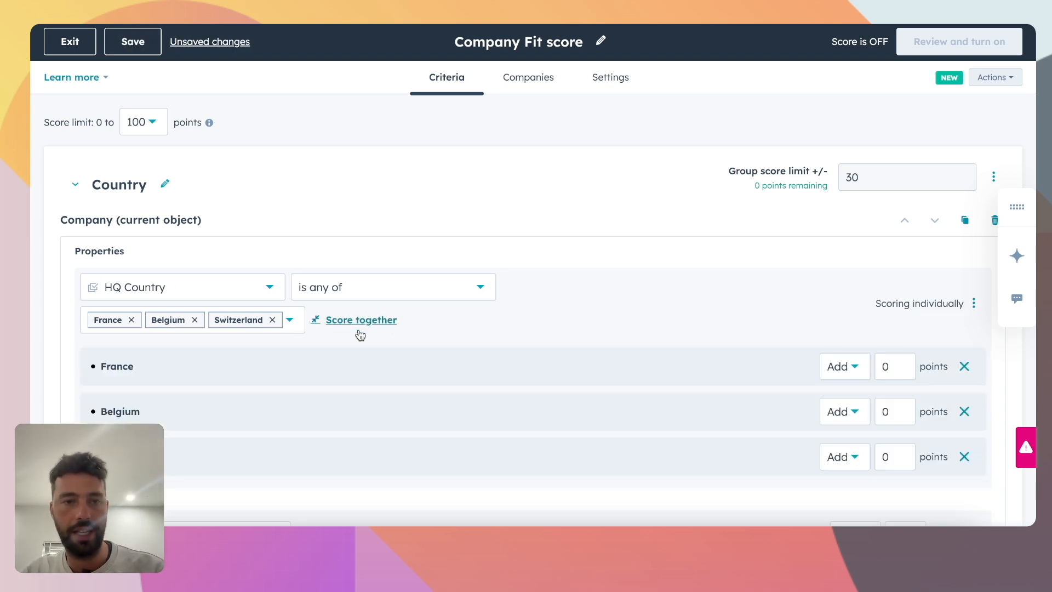
{"action": "left_click", "coordinate": [911, 366]}
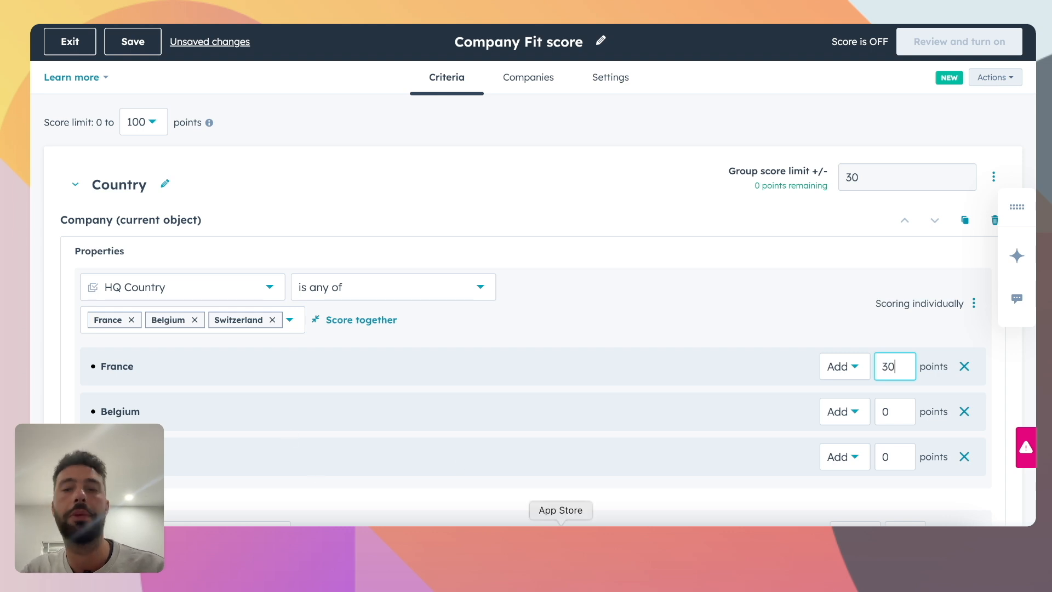
{"action": "left_click", "coordinate": [898, 402]}
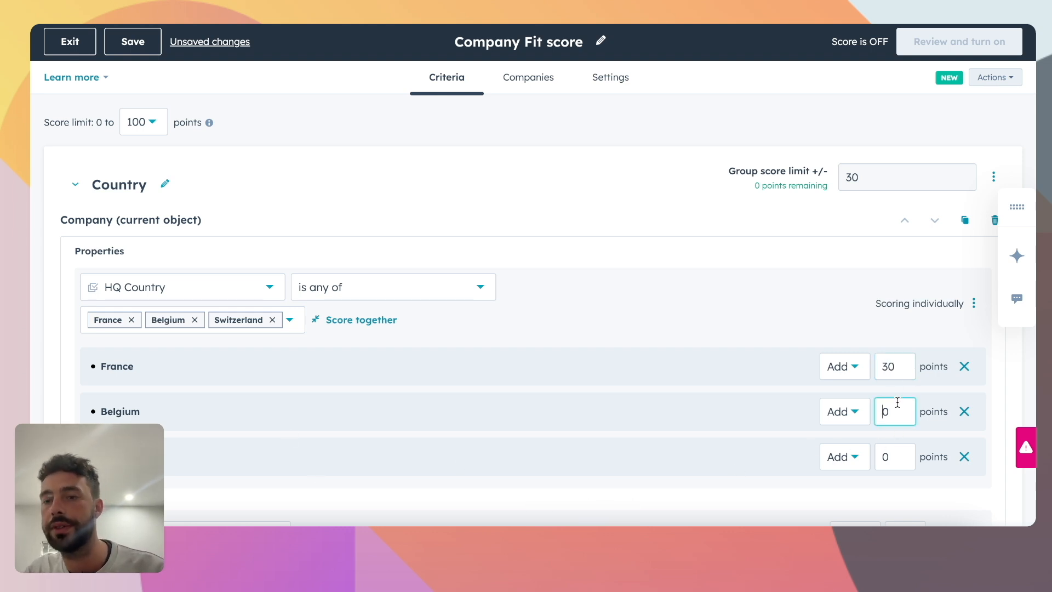
{"action": "key", "text": "BackSpace"}
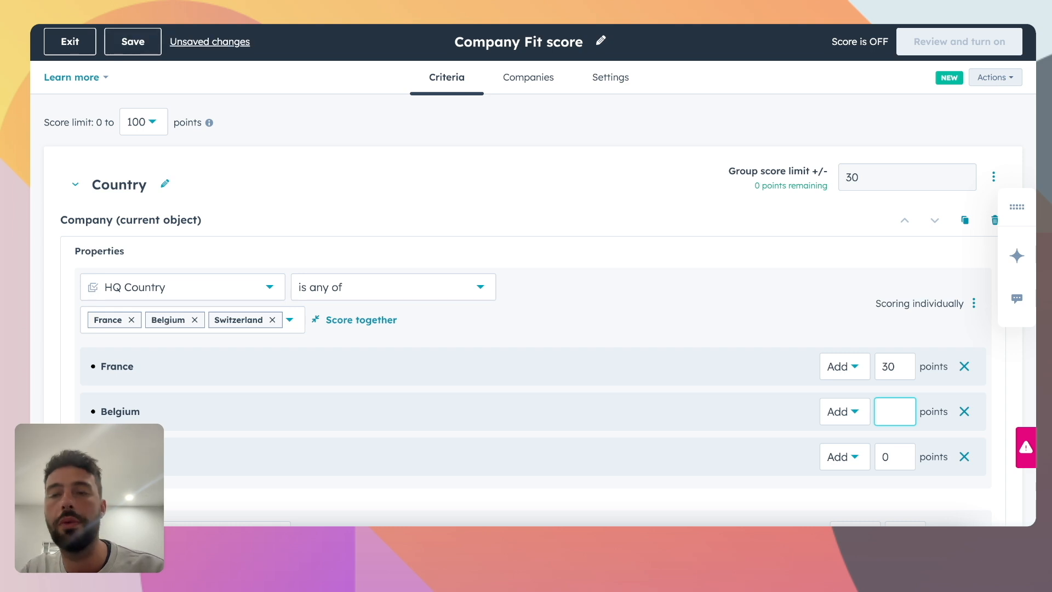
{"action": "type", "text": "25"}
{"action": "left_click", "coordinate": [906, 456]}
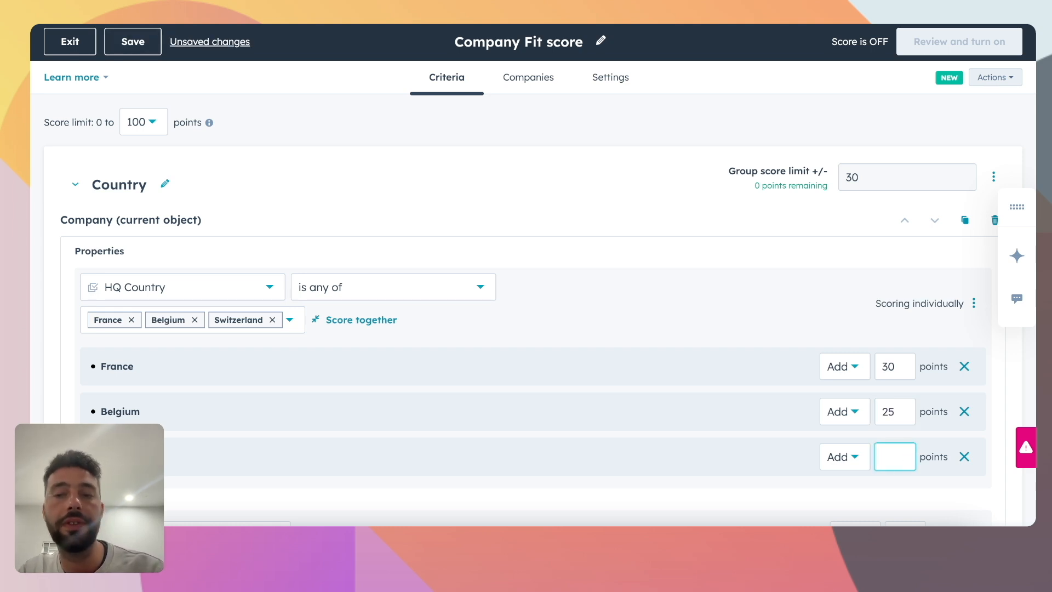
{"action": "type", "text": "25"}
Step: Set the second Country criterion to the HQ Country property with the operator is any of
{"action": "scroll", "coordinate": [329, 334], "scroll_direction": "down", "scroll_amount": 3}
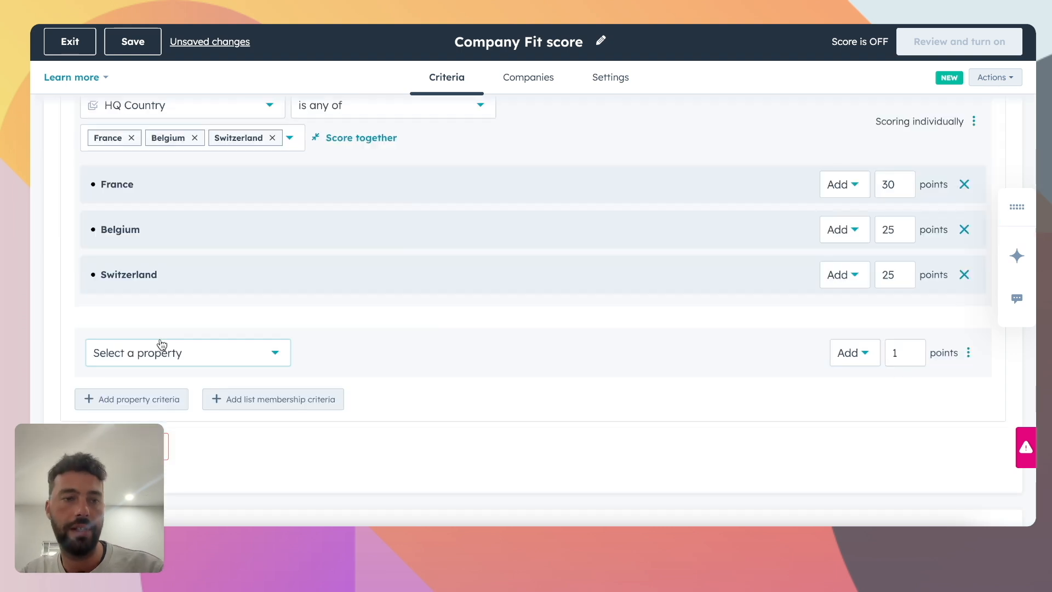
{"action": "left_click", "coordinate": [159, 351]}
{"action": "type", "text": "hq country"}
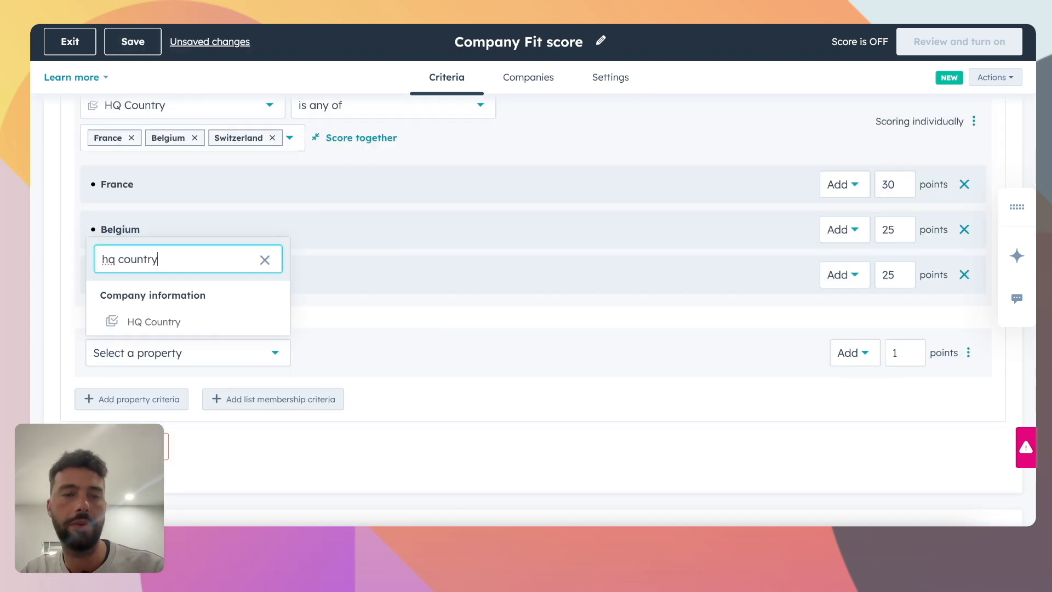
{"action": "left_click", "coordinate": [167, 323]}
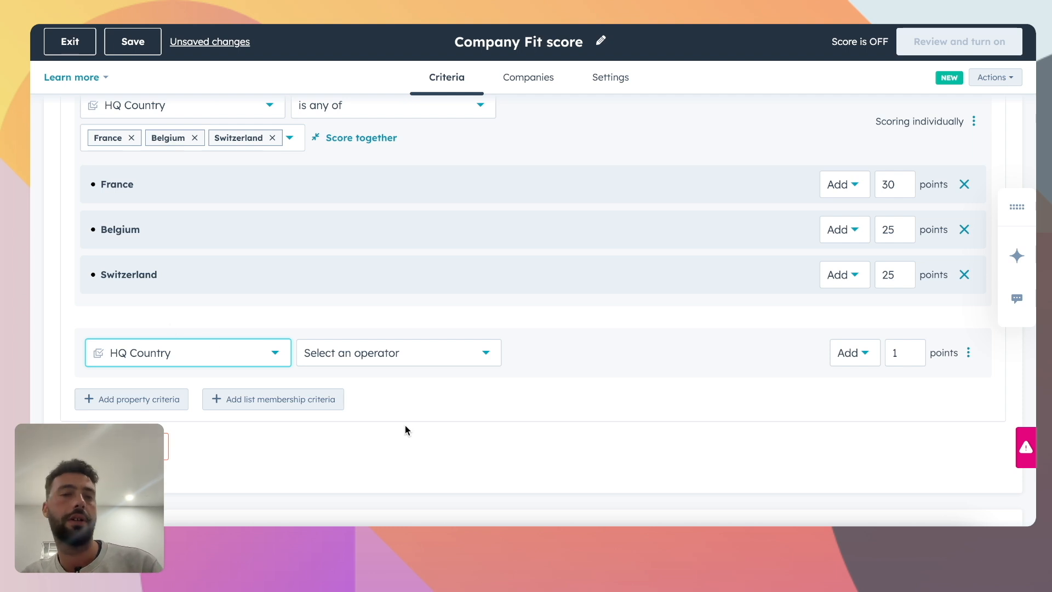
{"action": "left_click", "coordinate": [466, 353]}
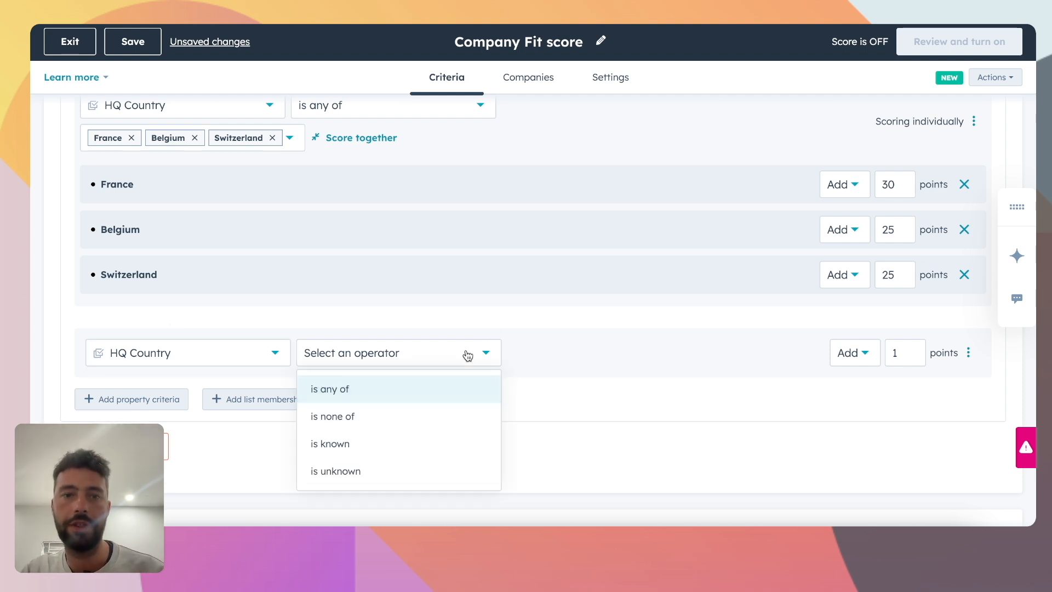
{"action": "left_click", "coordinate": [412, 390]}
Step: Select Italy, Portugal and Germany as the values of the second HQ Country criterion
{"action": "left_click", "coordinate": [263, 390]}
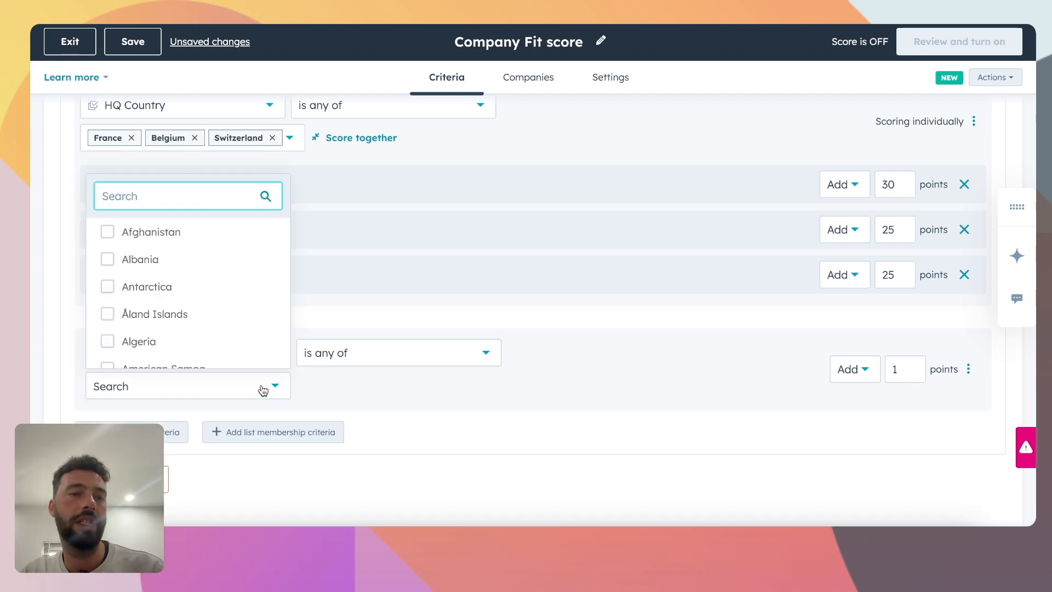
{"action": "type", "text": "ital"}
{"action": "left_click", "coordinate": [157, 356]}
{"action": "double_click", "coordinate": [139, 320]}
{"action": "type", "text": "port"}
{"action": "left_click", "coordinate": [105, 359]}
{"action": "double_click", "coordinate": [141, 321]}
{"action": "type", "text": "german"}
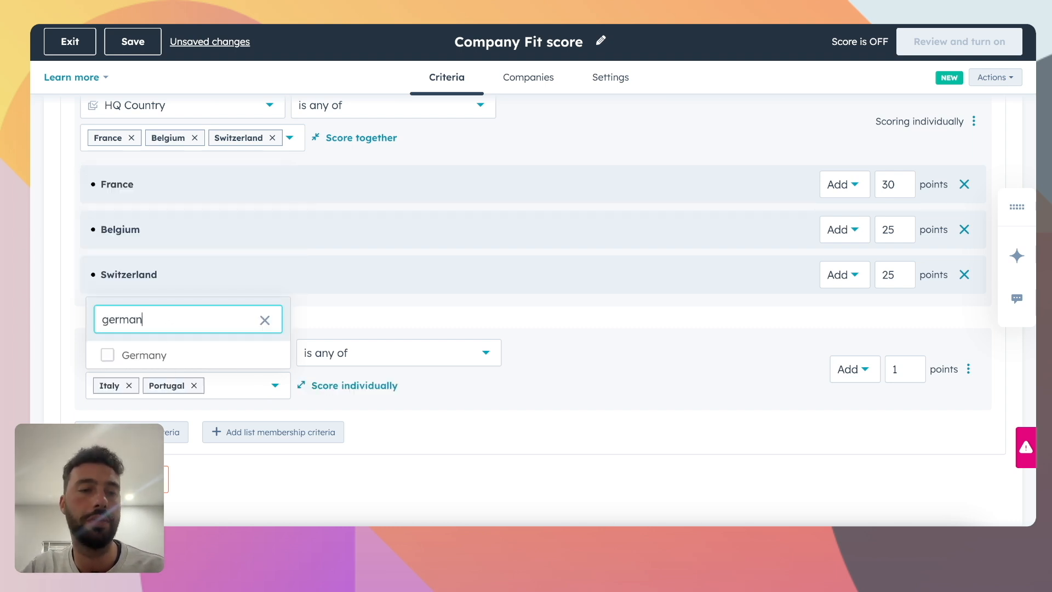
{"action": "left_click", "coordinate": [107, 355]}
{"action": "left_click", "coordinate": [783, 303]}
Step: Make the Italy, Portugal and Germany criterion add 15 points
{"action": "left_click", "coordinate": [906, 370]}
{"action": "key", "text": "BackSpace"}
{"action": "type", "text": "15"}
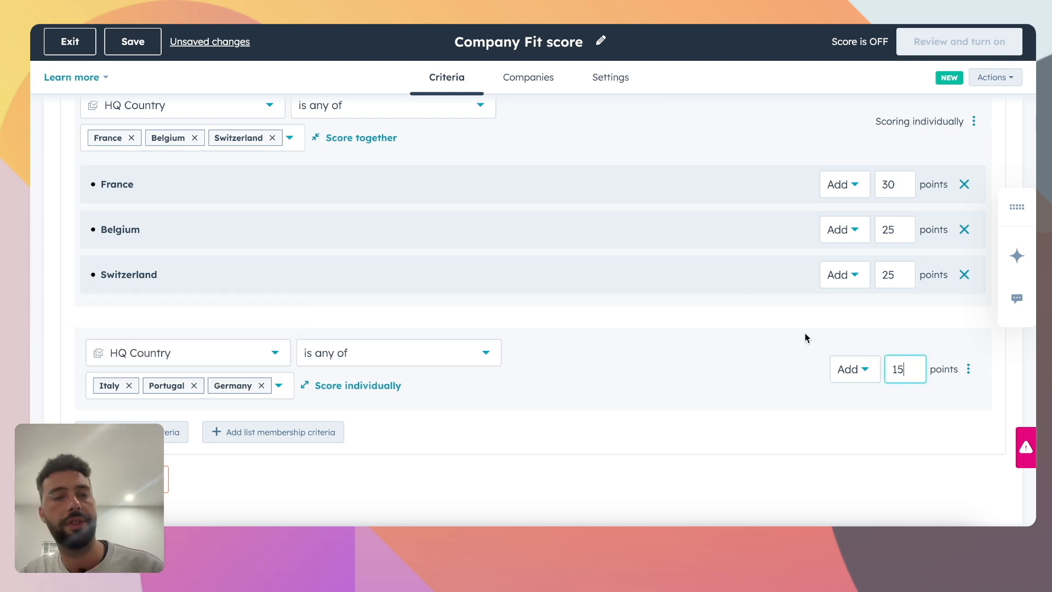
{"action": "left_click", "coordinate": [768, 337]}
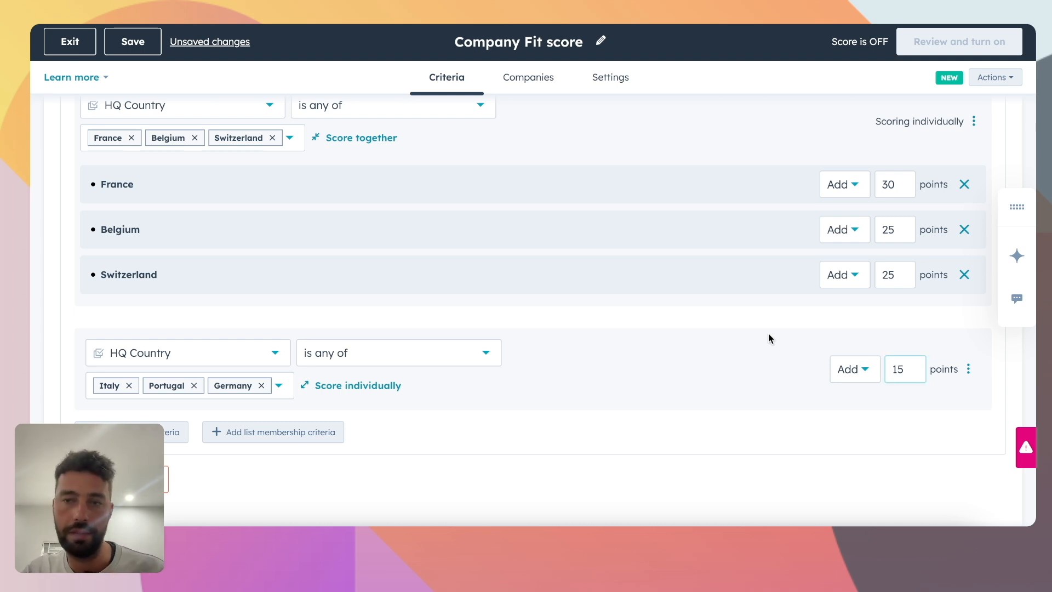
Step: Expand the Industry group and add the Company object to it with two property criteria
{"action": "scroll", "coordinate": [768, 338], "scroll_direction": "up", "scroll_amount": 1}
{"action": "scroll", "coordinate": [768, 338], "scroll_direction": "up", "scroll_amount": 1}
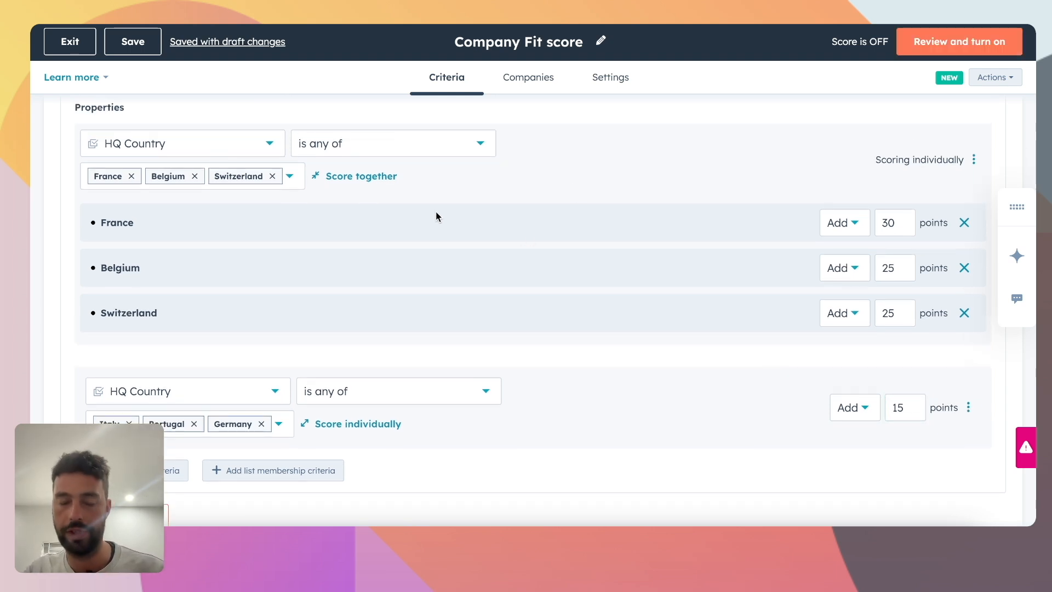
{"action": "scroll", "coordinate": [637, 221], "scroll_direction": "down", "scroll_amount": 6}
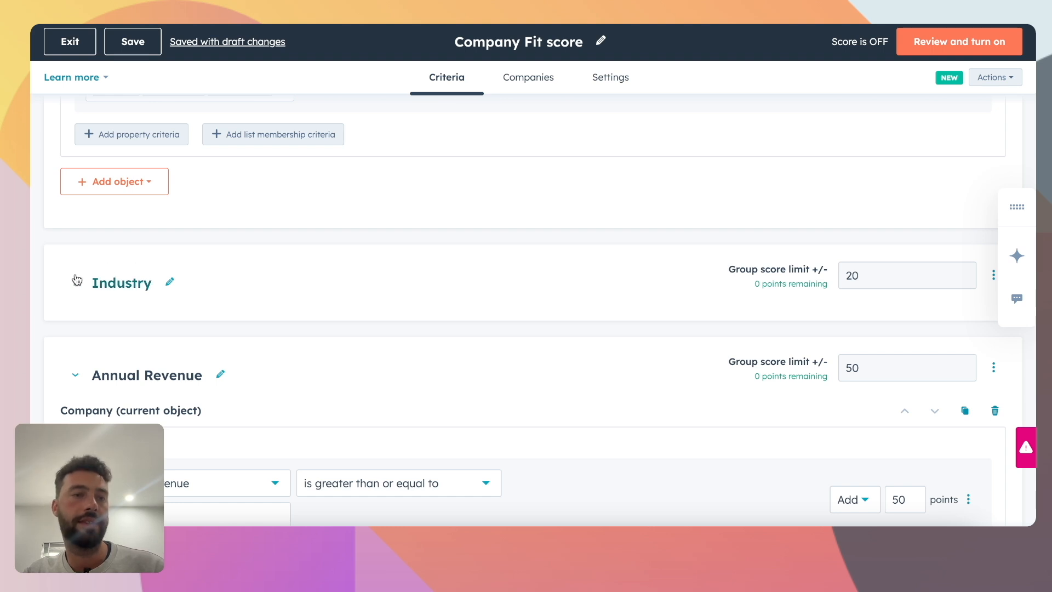
{"action": "left_click", "coordinate": [193, 272]}
{"action": "scroll", "coordinate": [84, 365], "scroll_direction": "down", "scroll_amount": 1}
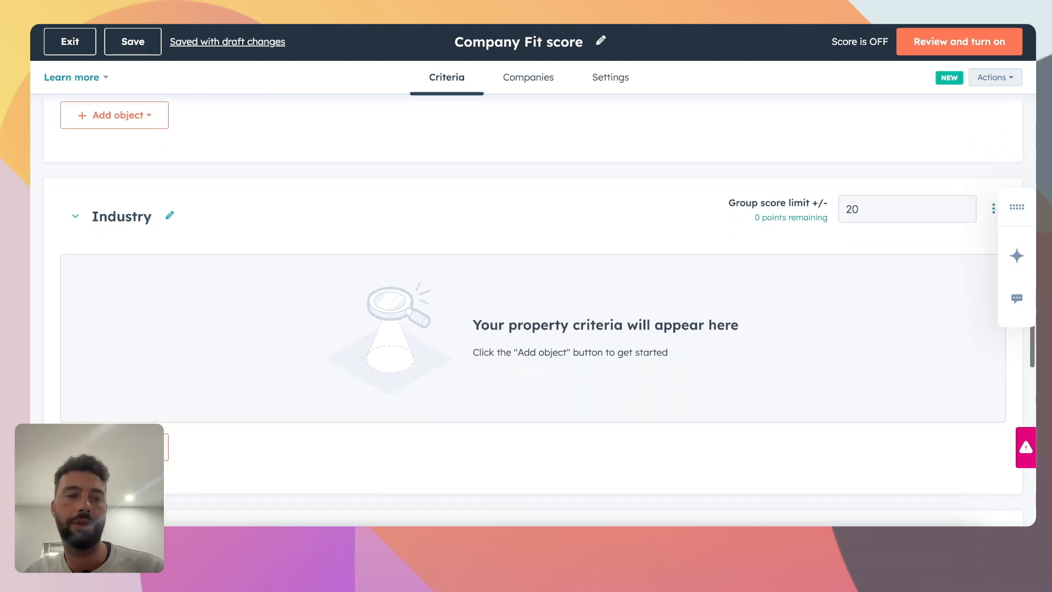
{"action": "left_click", "coordinate": [104, 447]}
{"action": "left_click", "coordinate": [98, 298]}
{"action": "left_click", "coordinate": [145, 369]}
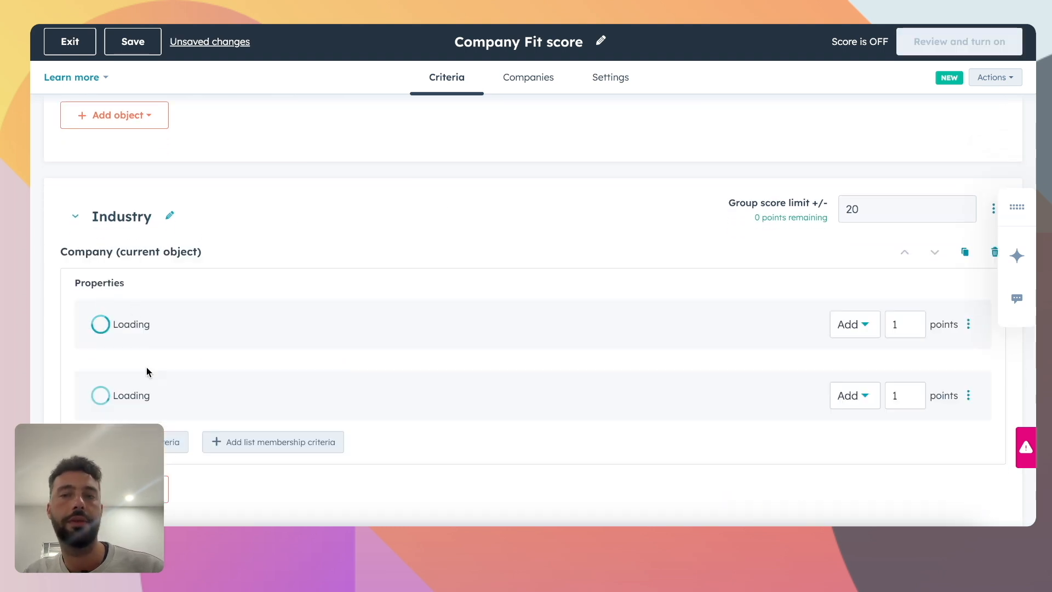
Step: Set the first criterion in the Industry group to the Industry property with the operator is any of
{"action": "left_click", "coordinate": [186, 325]}
{"action": "type", "text": "indus"}
{"action": "left_click", "coordinate": [131, 265]}
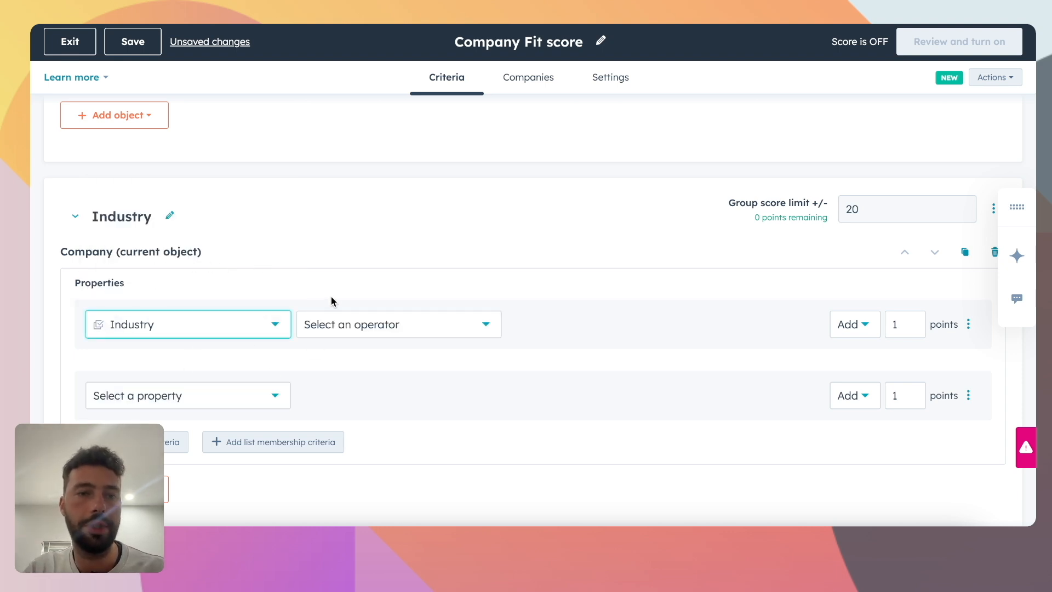
{"action": "left_click", "coordinate": [330, 318]}
{"action": "left_click", "coordinate": [342, 360]}
Step: Select Accounting, Airlines/Aviation and Alternative Medicine for the first Industry criterion and make it add 20 points
{"action": "left_click", "coordinate": [183, 359]}
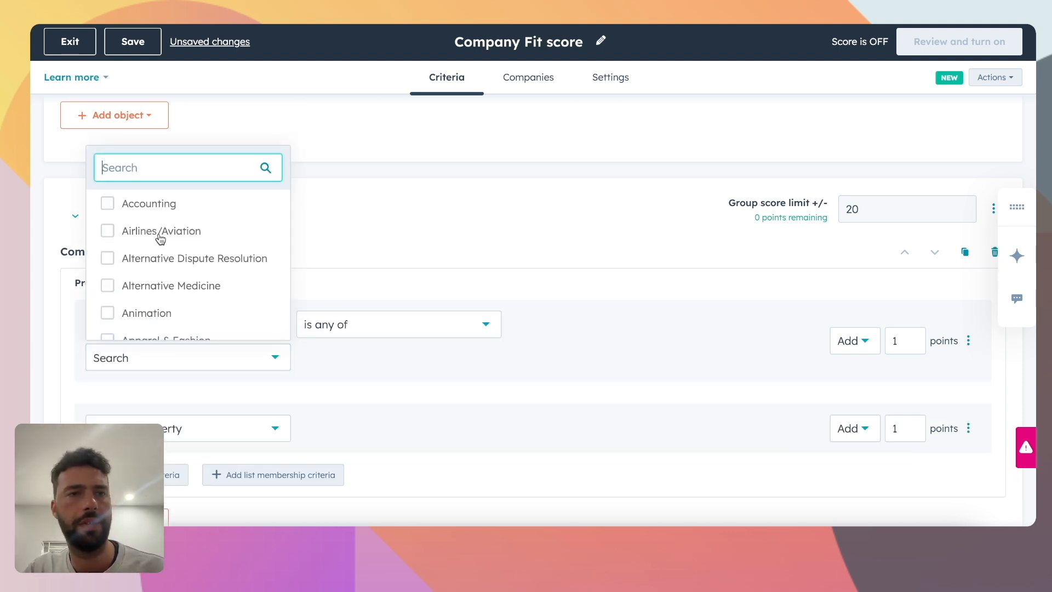
{"action": "left_click", "coordinate": [152, 208]}
{"action": "left_click", "coordinate": [157, 231]}
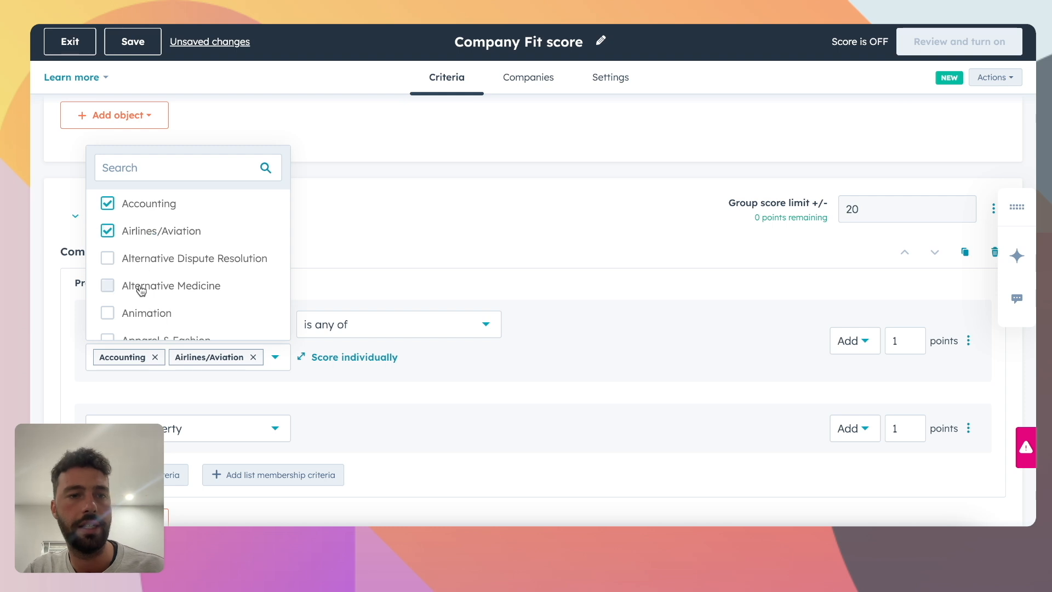
{"action": "left_click", "coordinate": [142, 286]}
{"action": "left_click", "coordinate": [674, 333]}
{"action": "left_click", "coordinate": [920, 345]}
{"action": "key", "text": "BackSpace"}
{"action": "type", "text": "20"}
Step: Set the second Industry criterion to is any of Apparel & Fashion, Architecture & Planning and Arts and Crafts
{"action": "left_click", "coordinate": [121, 429]}
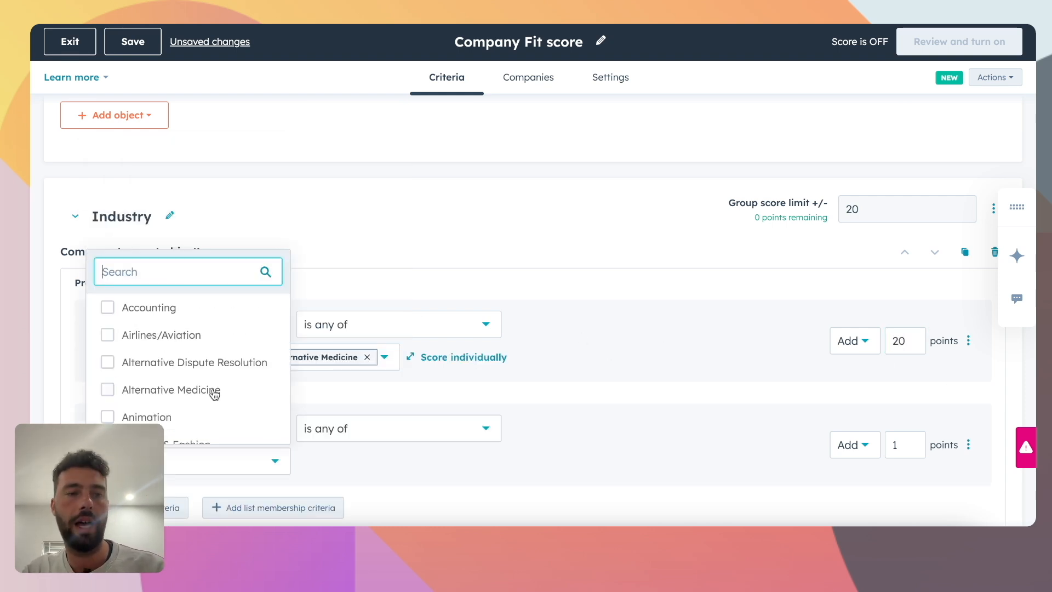
{"action": "scroll", "coordinate": [213, 393], "scroll_direction": "down", "scroll_amount": 2}
{"action": "left_click", "coordinate": [107, 357]}
{"action": "left_click", "coordinate": [107, 385]}
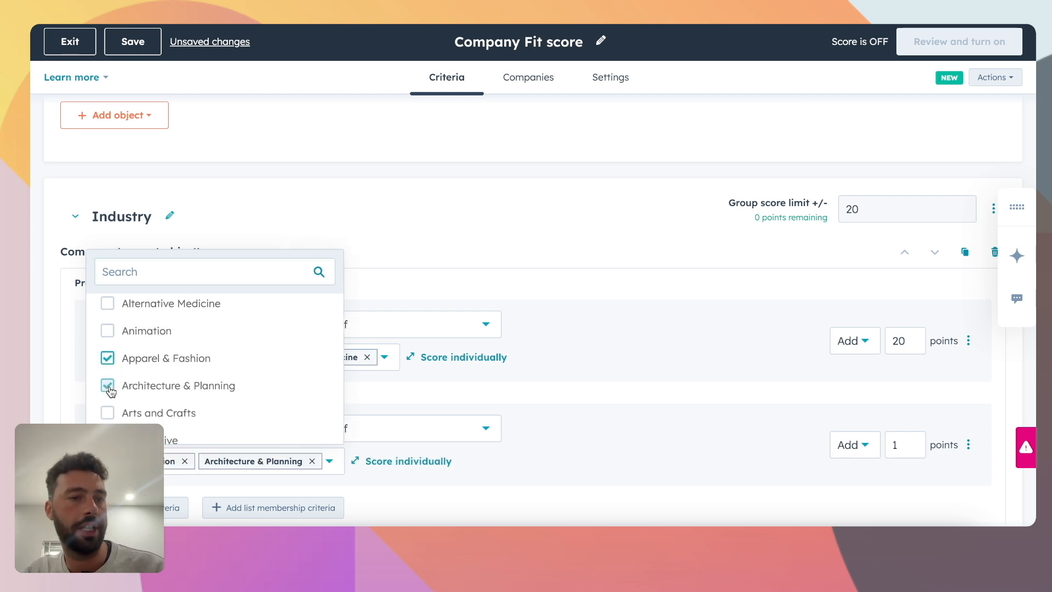
{"action": "left_click", "coordinate": [108, 412]}
{"action": "left_click", "coordinate": [585, 399]}
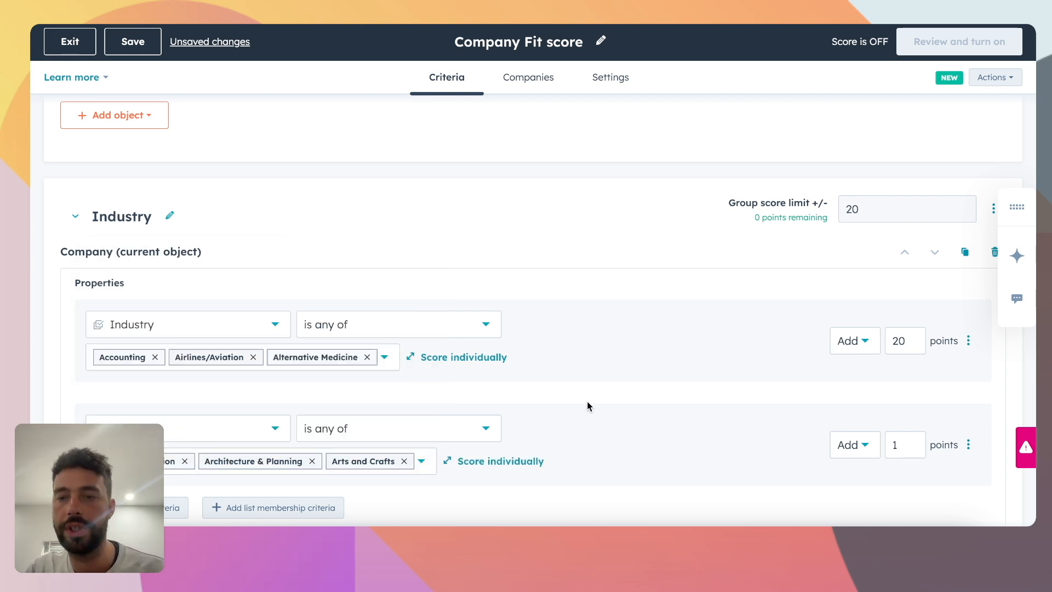
Step: Make the second Industry criterion add 10 points and save the score
{"action": "left_click", "coordinate": [906, 446]}
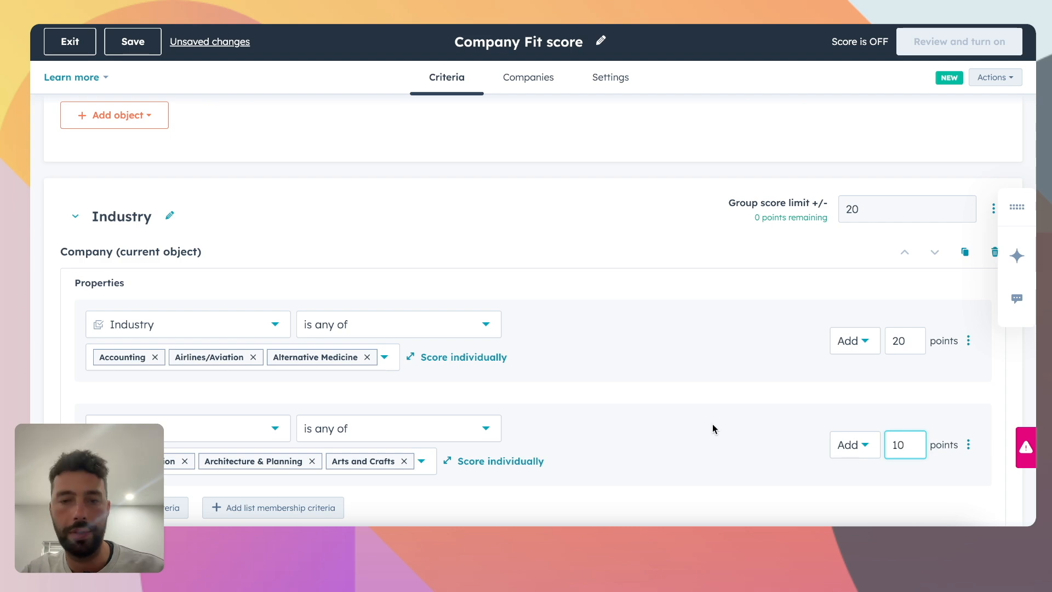
{"action": "scroll", "coordinate": [712, 428], "scroll_direction": "down", "scroll_amount": 4}
{"action": "scroll", "coordinate": [712, 428], "scroll_direction": "up", "scroll_amount": 10}
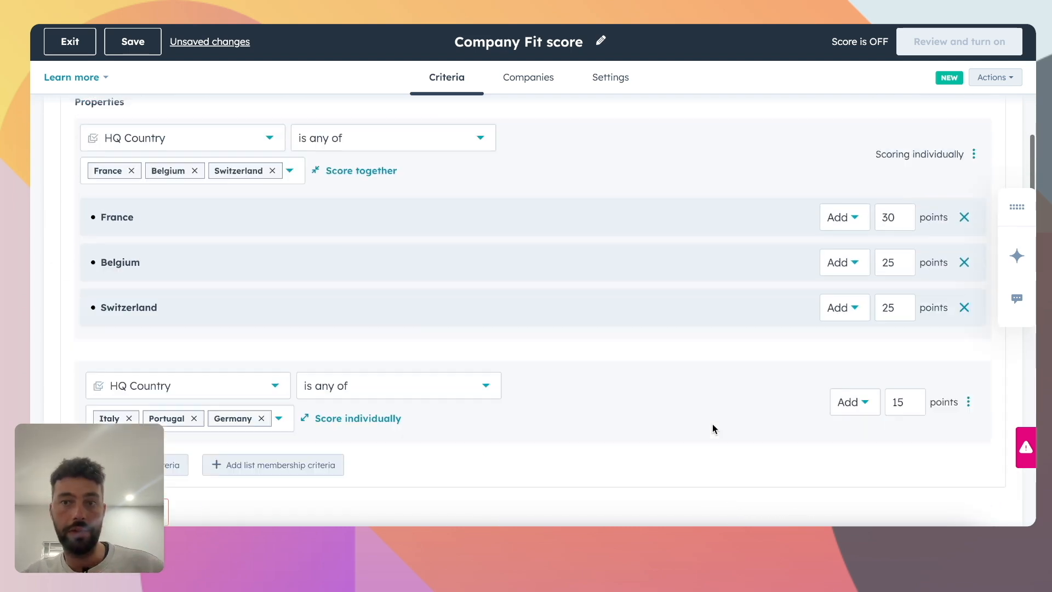
{"action": "scroll", "coordinate": [712, 429], "scroll_direction": "up", "scroll_amount": 3}
{"action": "left_click", "coordinate": [132, 43]}
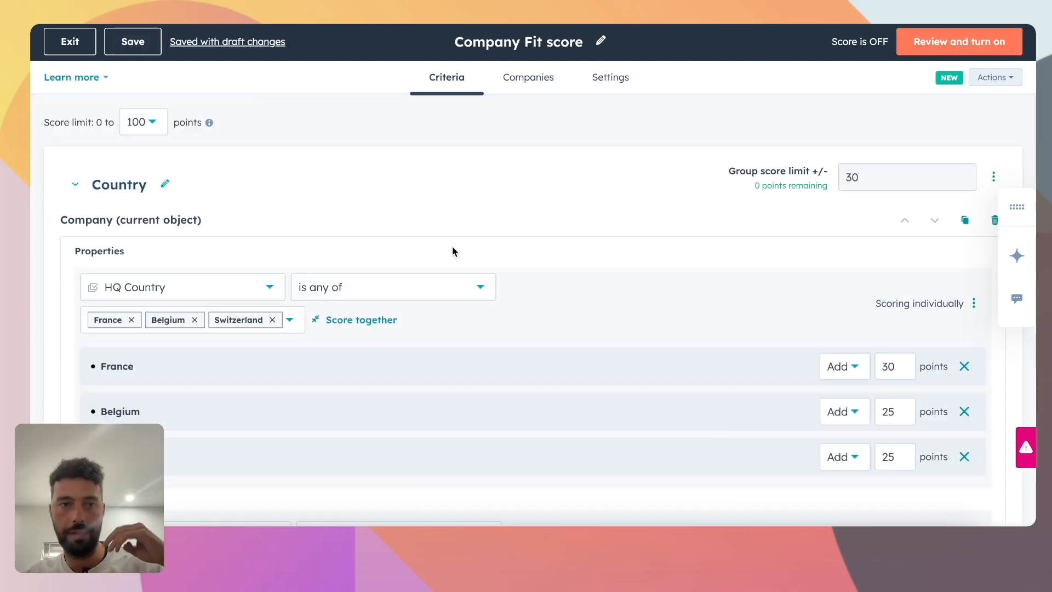
Step: Open the score threshold settings and change the threshold property label to Company Fit tier
{"action": "scroll", "coordinate": [711, 359], "scroll_direction": "down", "scroll_amount": 8}
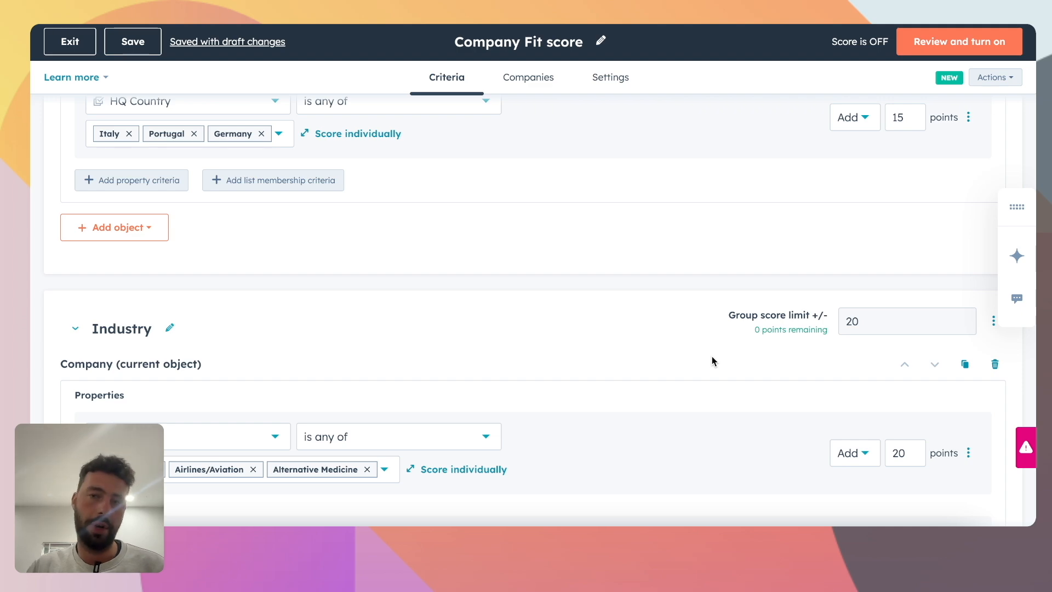
{"action": "scroll", "coordinate": [711, 357], "scroll_direction": "down", "scroll_amount": 15}
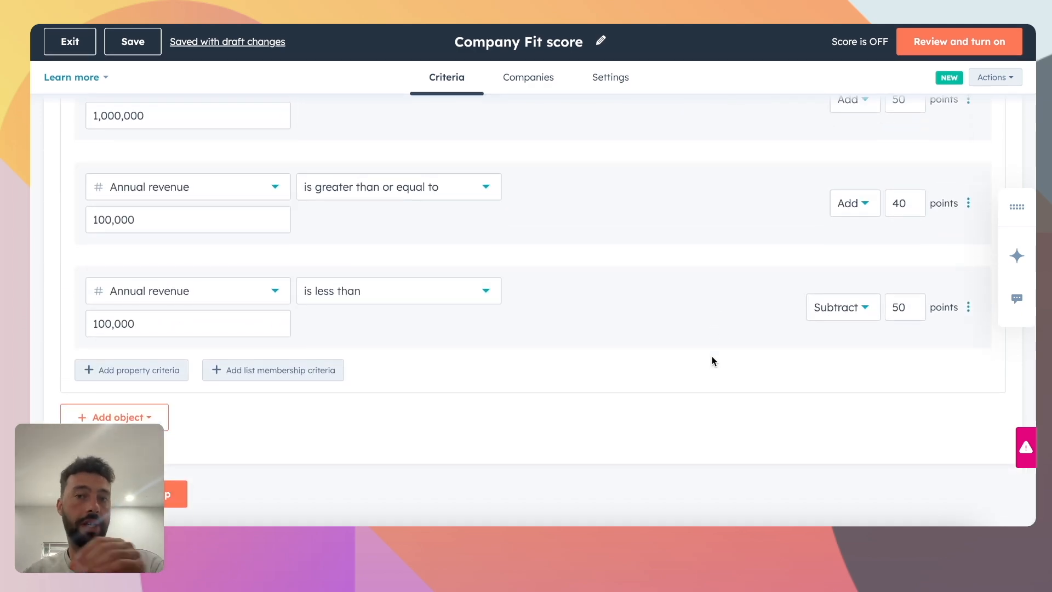
{"action": "scroll", "coordinate": [521, 294], "scroll_direction": "up", "scroll_amount": 15}
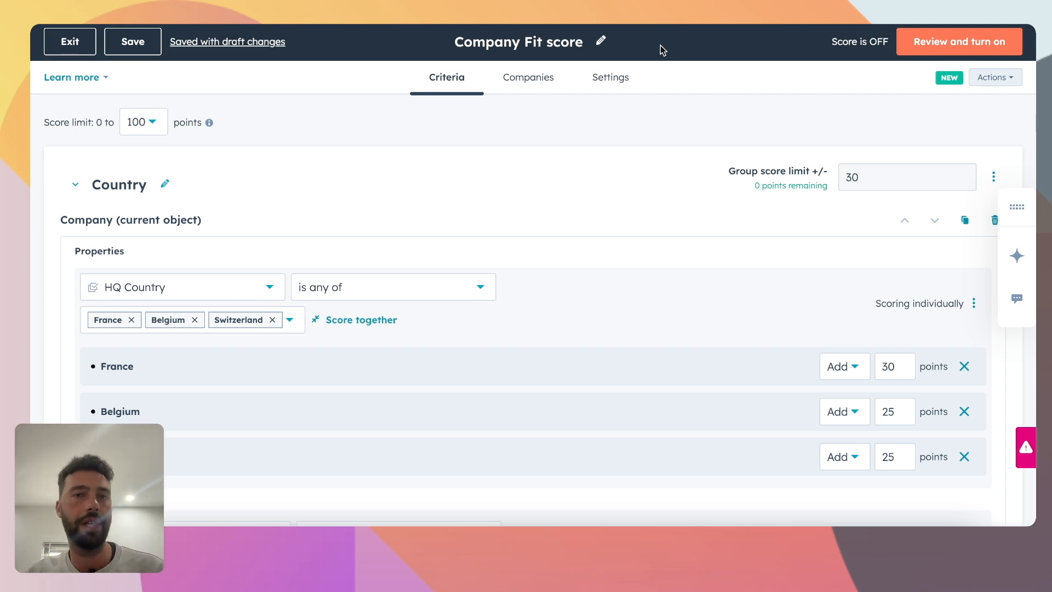
{"action": "left_click", "coordinate": [616, 80]}
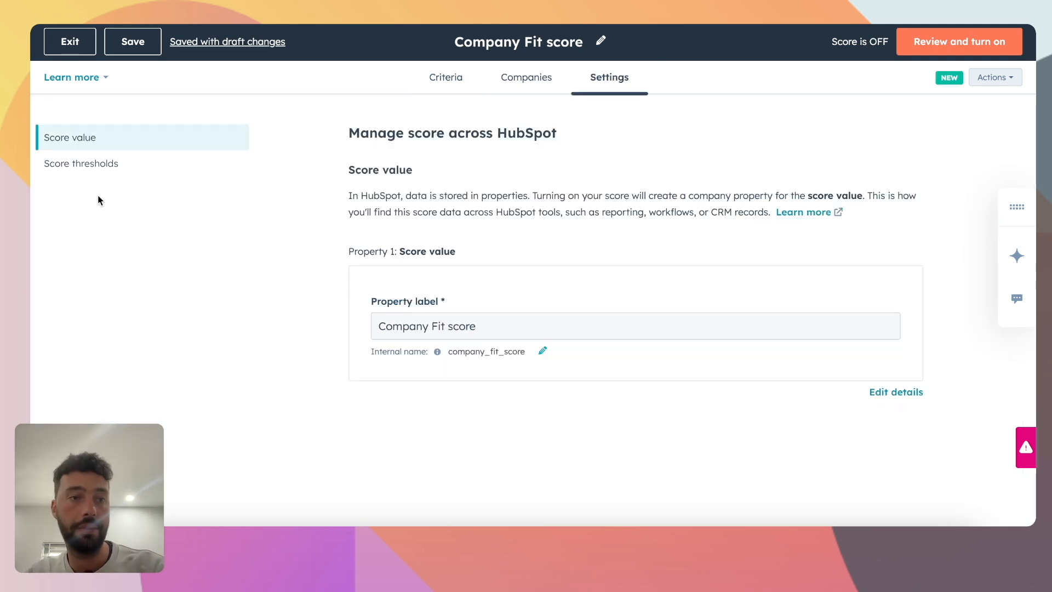
{"action": "left_click", "coordinate": [77, 164]}
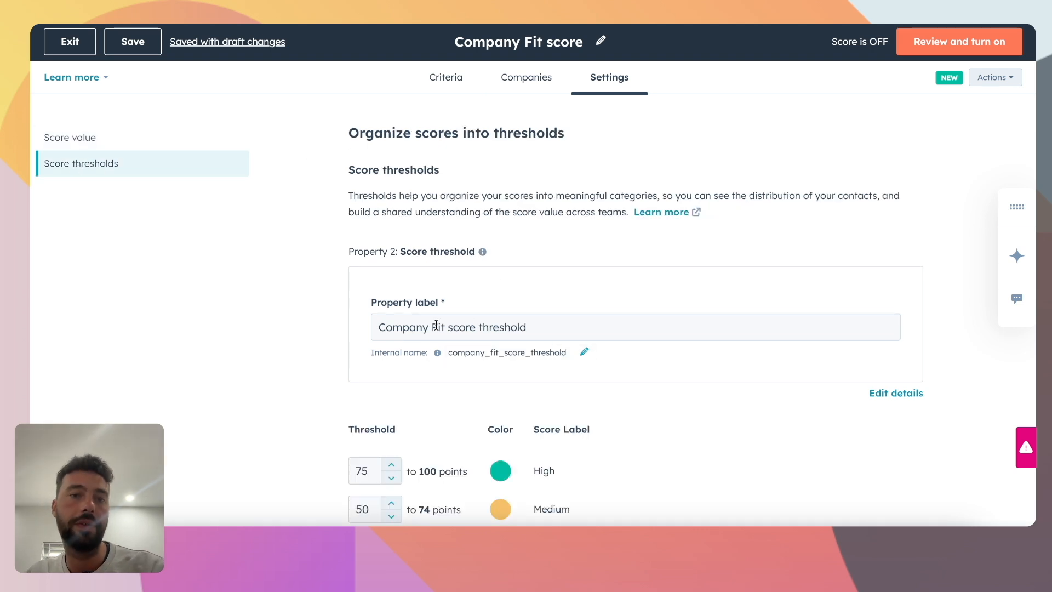
{"action": "left_click_drag", "start_coordinate": [453, 328], "coordinate": [556, 328]}
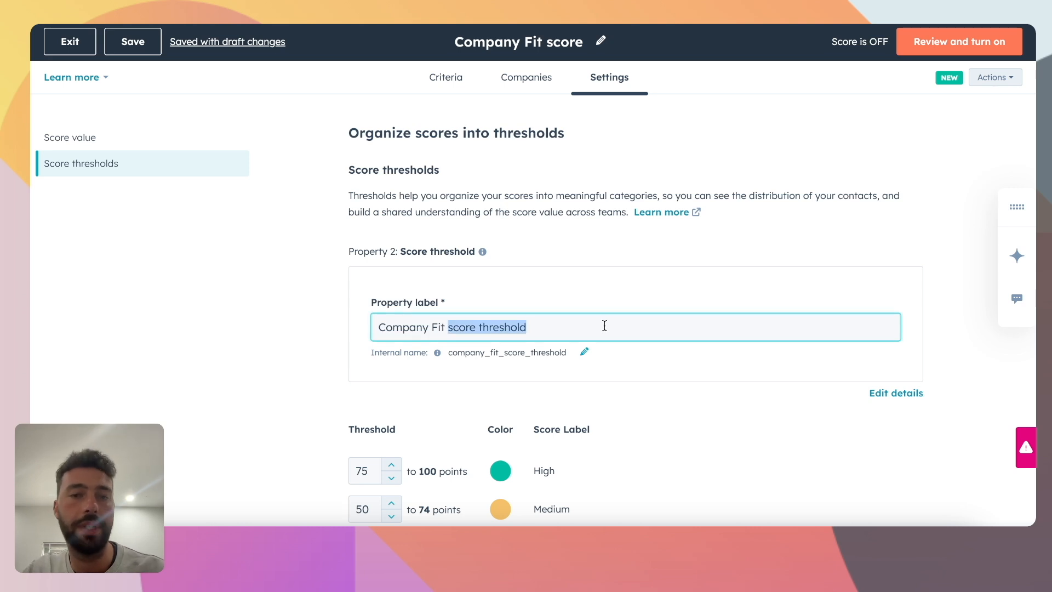
{"action": "type", "text": "tier"}
{"action": "scroll", "coordinate": [331, 422], "scroll_direction": "down", "scroll_amount": 1}
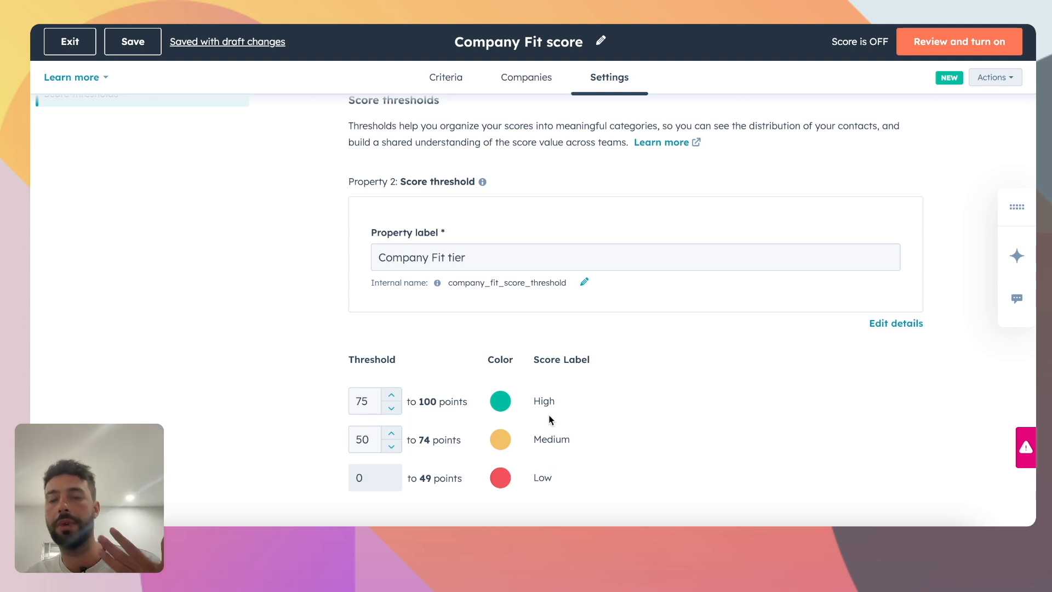
Step: Set the High threshold to start at 76 points and the Medium threshold at 51 points
{"action": "left_click", "coordinate": [392, 396]}
{"action": "left_click", "coordinate": [392, 409]}
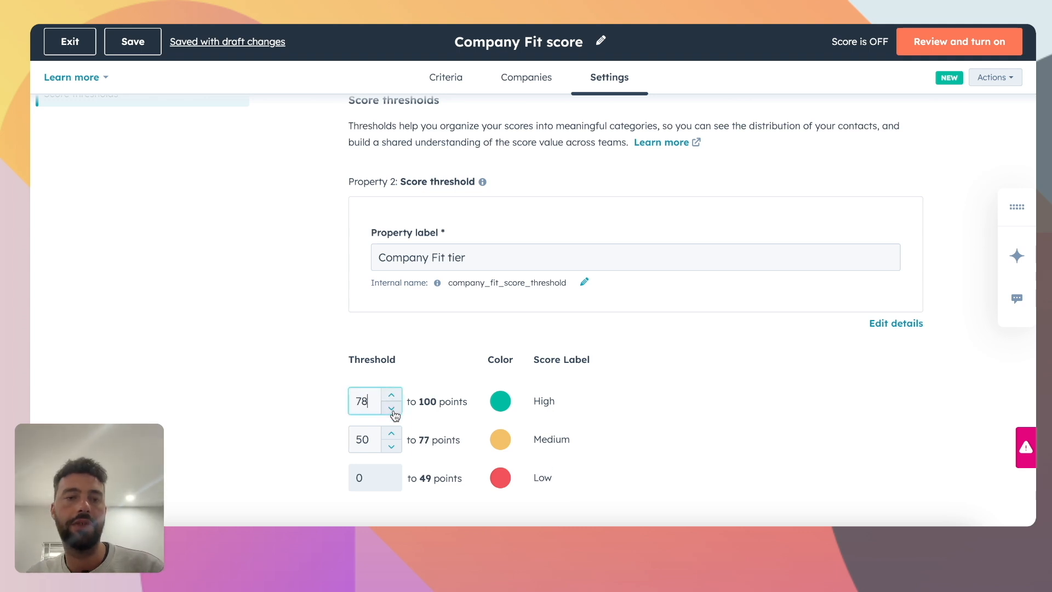
{"action": "left_click", "coordinate": [391, 434]}
{"action": "left_click", "coordinate": [391, 433]}
{"action": "left_click", "coordinate": [391, 434]}
{"action": "key", "text": "BackSpace"}
{"action": "type", "text": "1"}
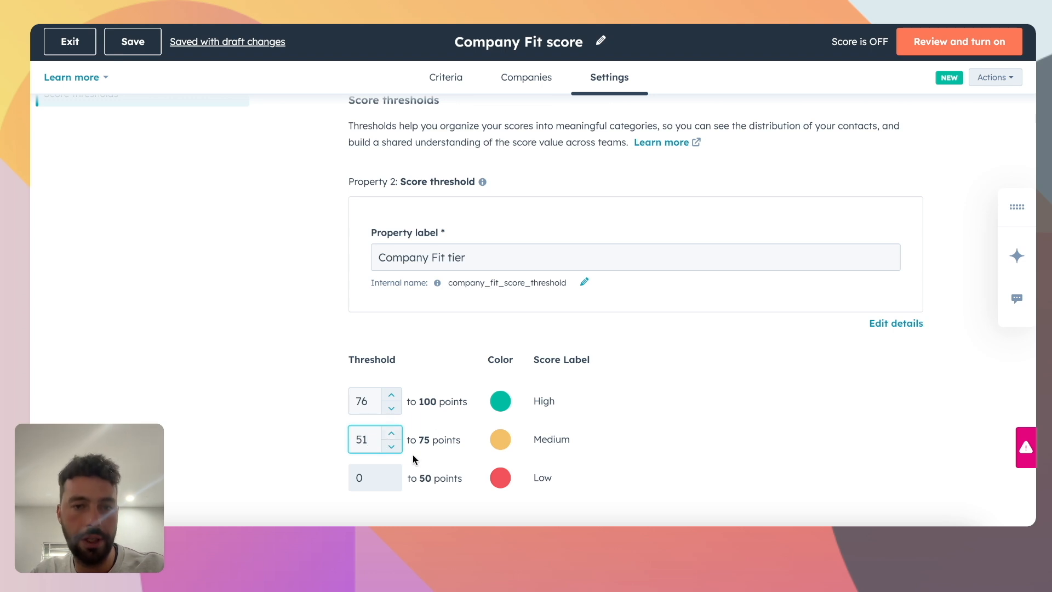
Step: Examine the Low threshold's range and the Low, Medium and High score labels
{"action": "left_click_drag", "start_coordinate": [433, 477], "coordinate": [412, 478]}
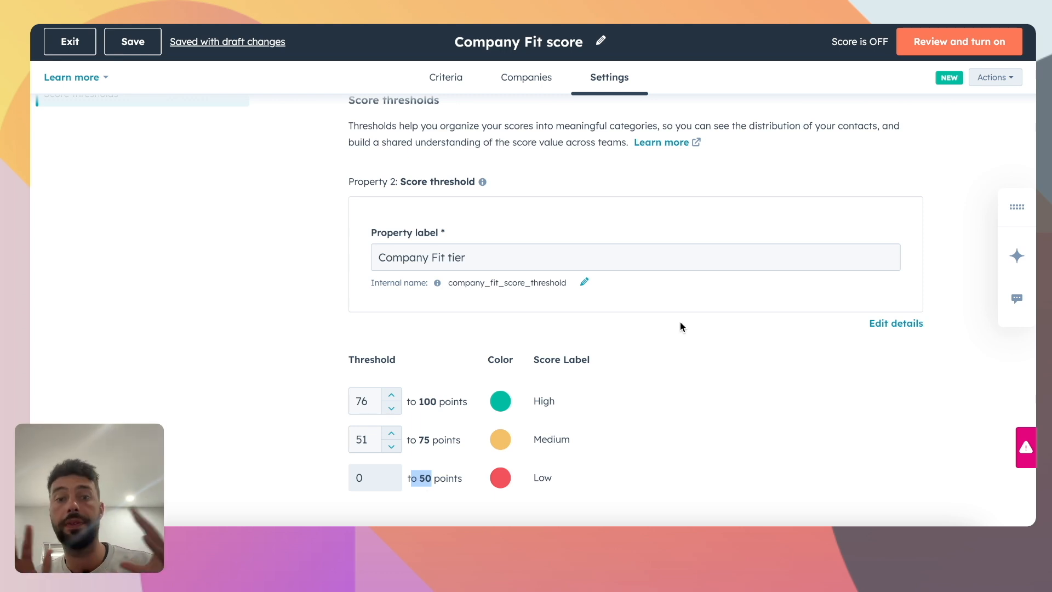
{"action": "left_click_drag", "start_coordinate": [567, 481], "coordinate": [530, 478]}
{"action": "left_click_drag", "start_coordinate": [570, 445], "coordinate": [495, 442]}
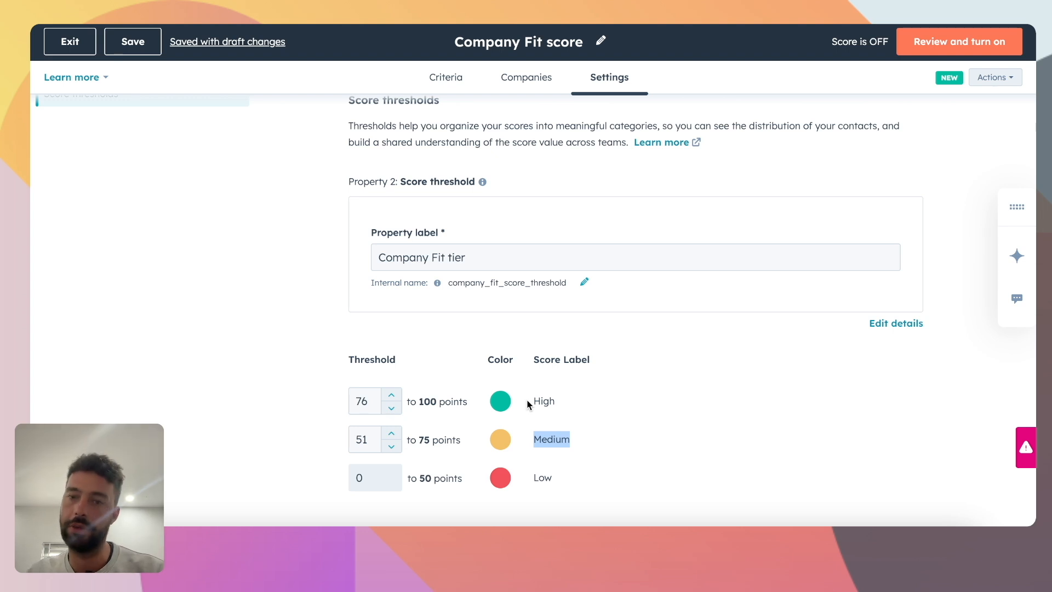
{"action": "left_click_drag", "start_coordinate": [560, 402], "coordinate": [515, 405]}
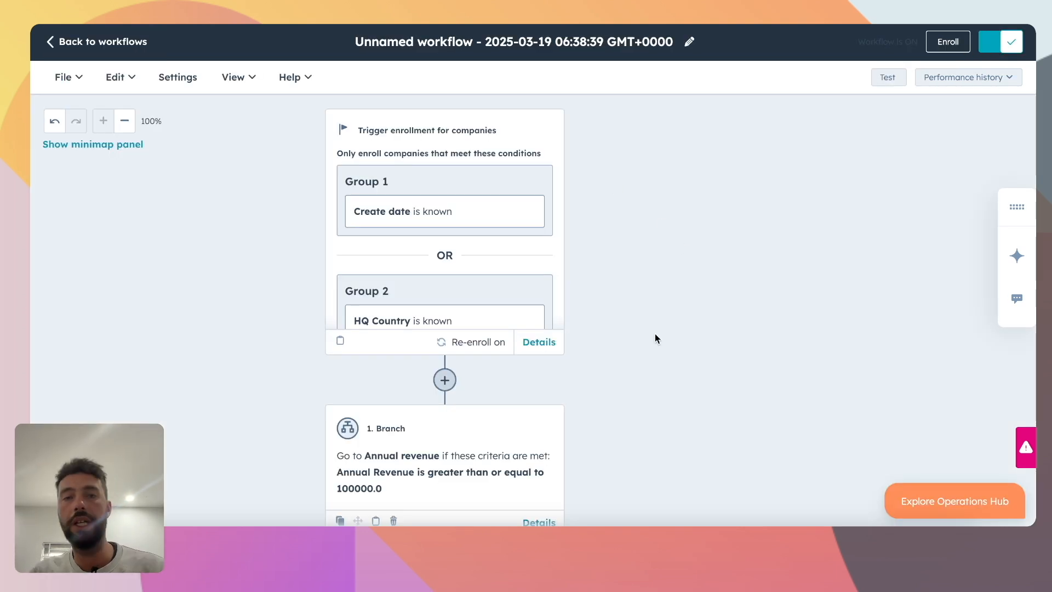
Step: Review the company workflow's branches and the Edit record actions that set Company Tier
{"action": "scroll", "coordinate": [655, 338], "scroll_direction": "down", "scroll_amount": 10}
{"action": "scroll", "coordinate": [655, 338], "scroll_direction": "right", "scroll_amount": 6}
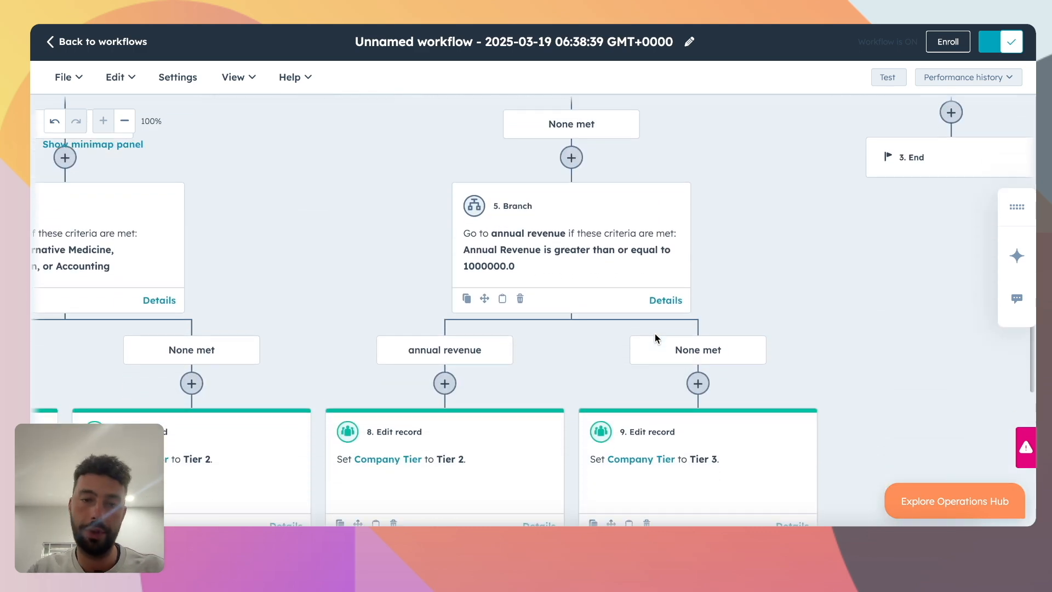
{"action": "scroll", "coordinate": [655, 337], "scroll_direction": "left", "scroll_amount": 5}
{"action": "scroll", "coordinate": [655, 338], "scroll_direction": "down", "scroll_amount": 5}
{"action": "scroll", "coordinate": [655, 338], "scroll_direction": "down", "scroll_amount": 1}
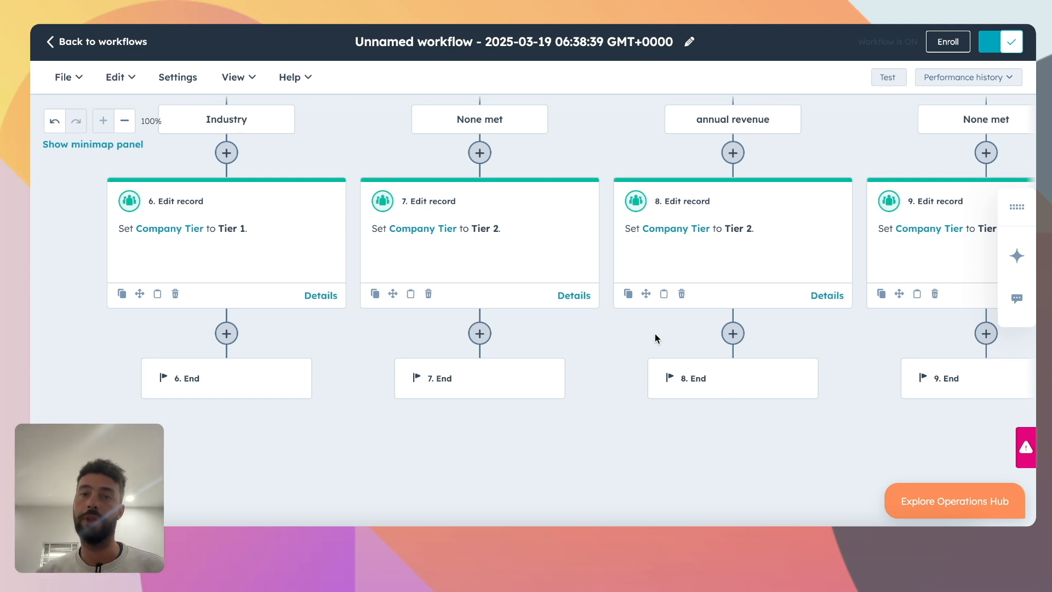
{"action": "scroll", "coordinate": [882, 111], "scroll_direction": "up", "scroll_amount": 15}
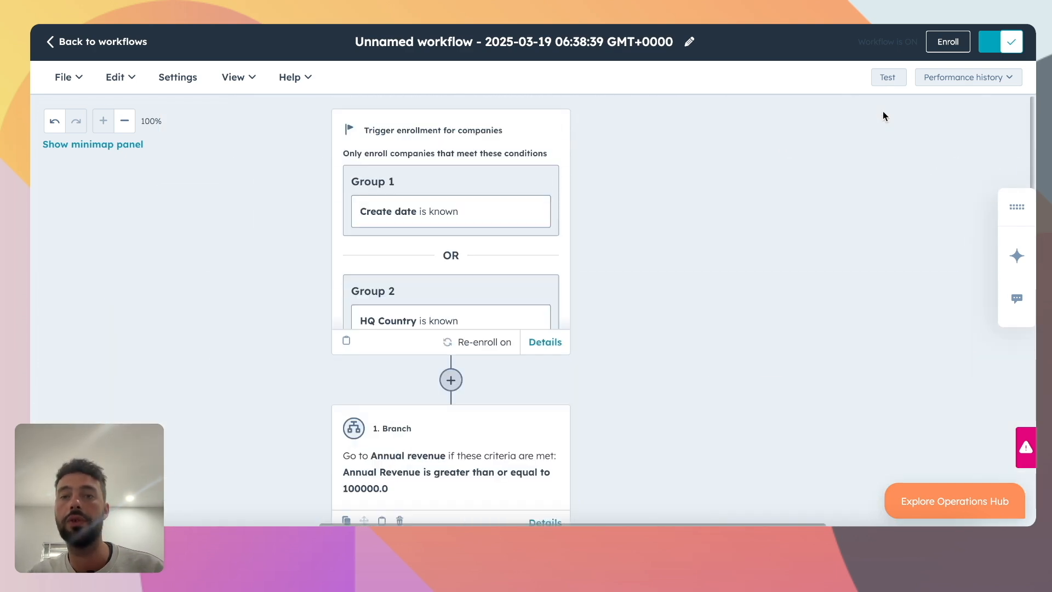